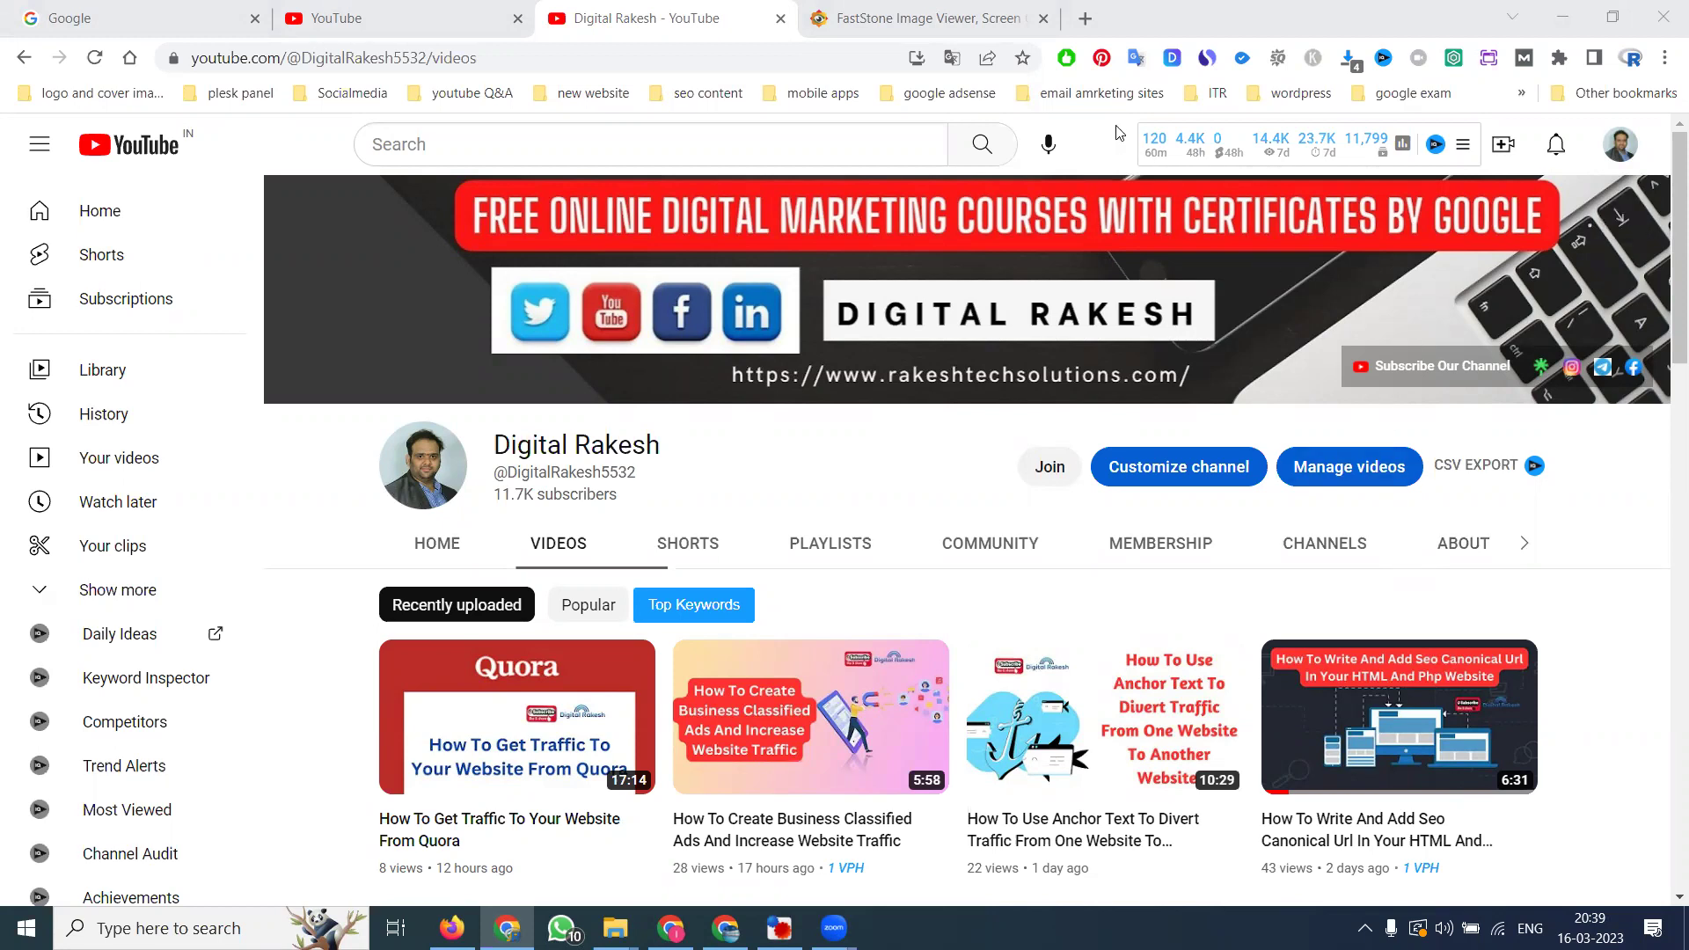
- Load canva.com in a new browser tab, then return to the FastStone products page
left_click(1085, 18)
type("ca")
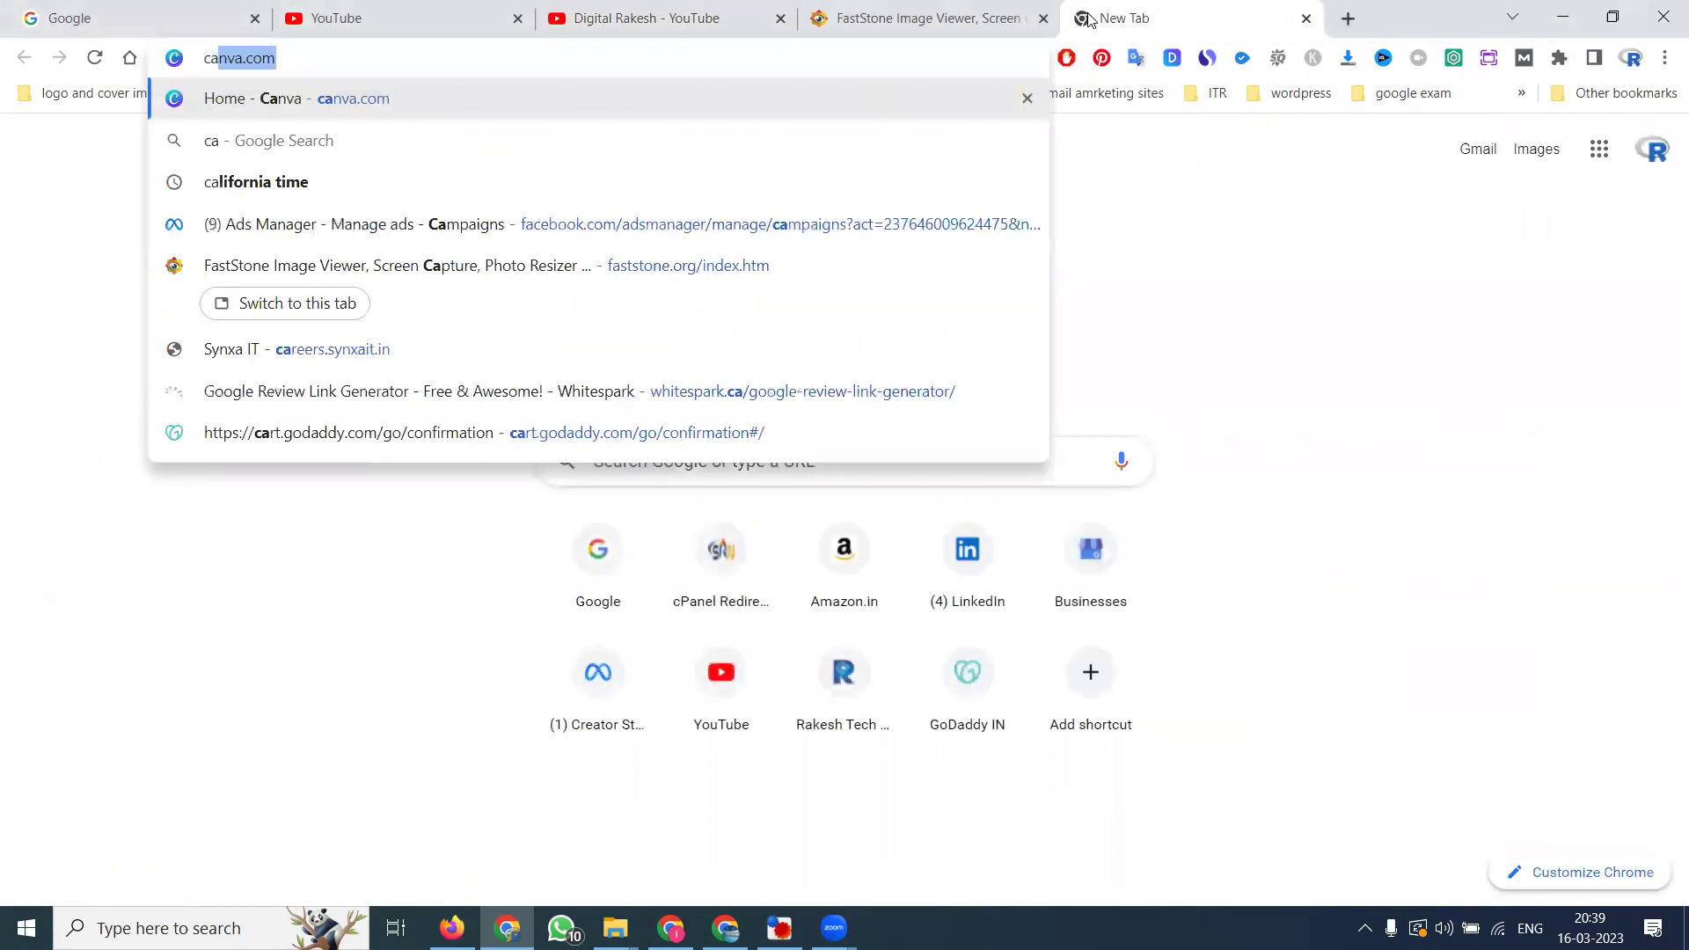
key("Return")
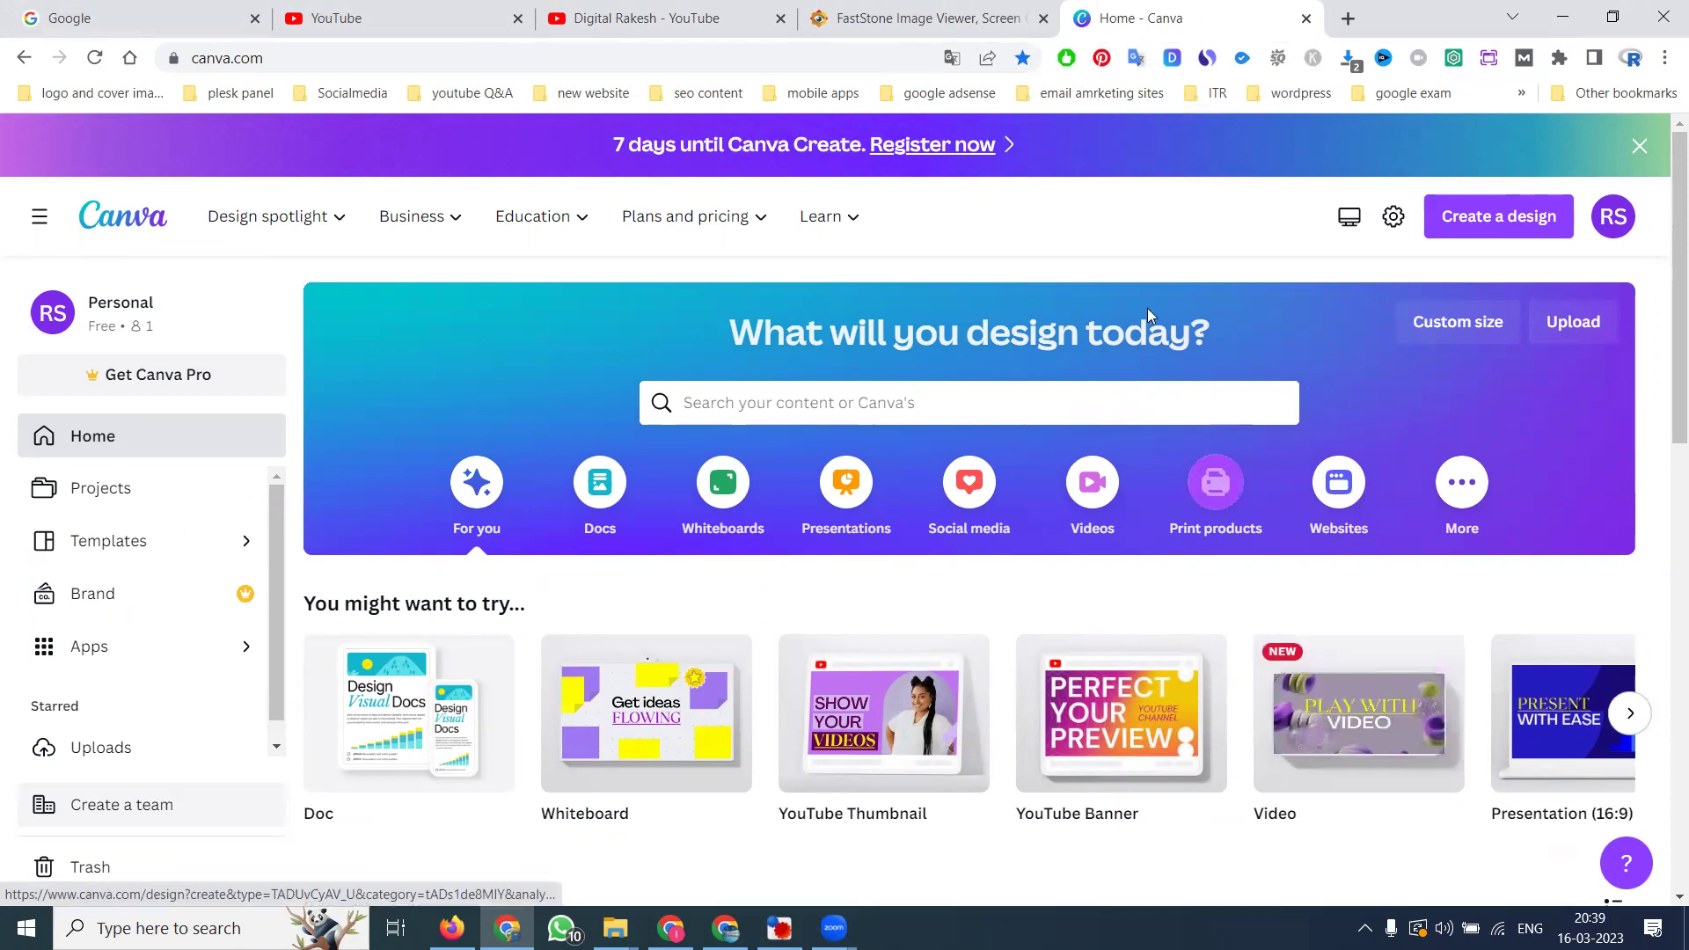
left_click(888, 19)
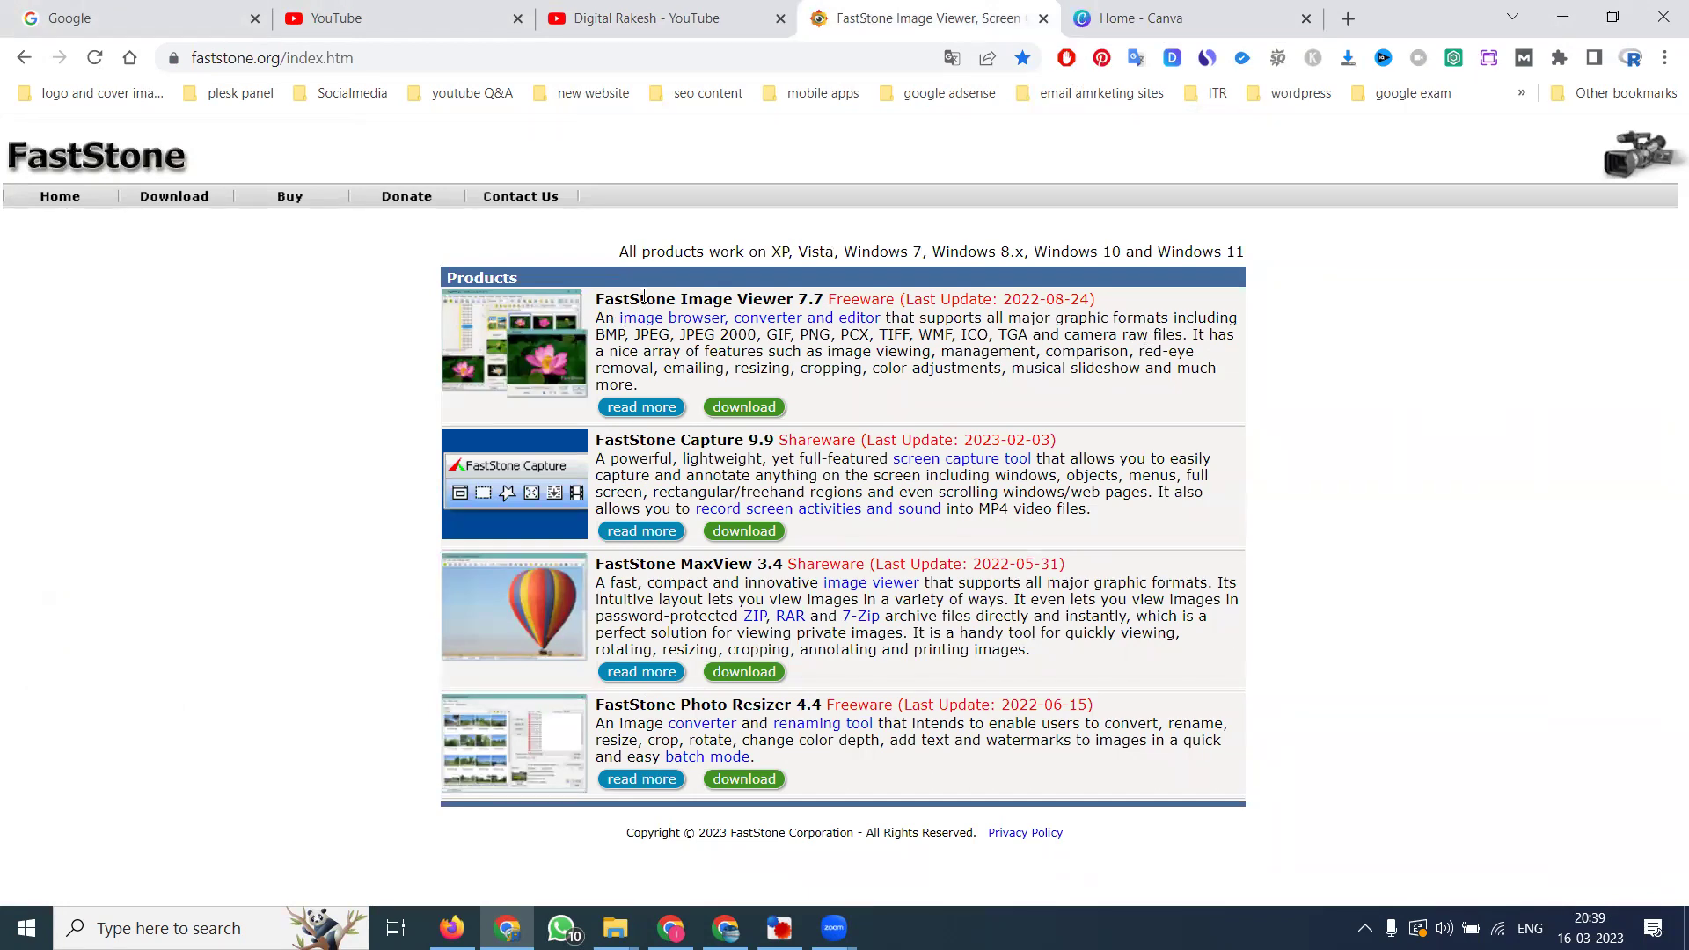
- Bring FastStone Photo Resizer forward briefly, then minimize it to show the products page
left_click(779, 928)
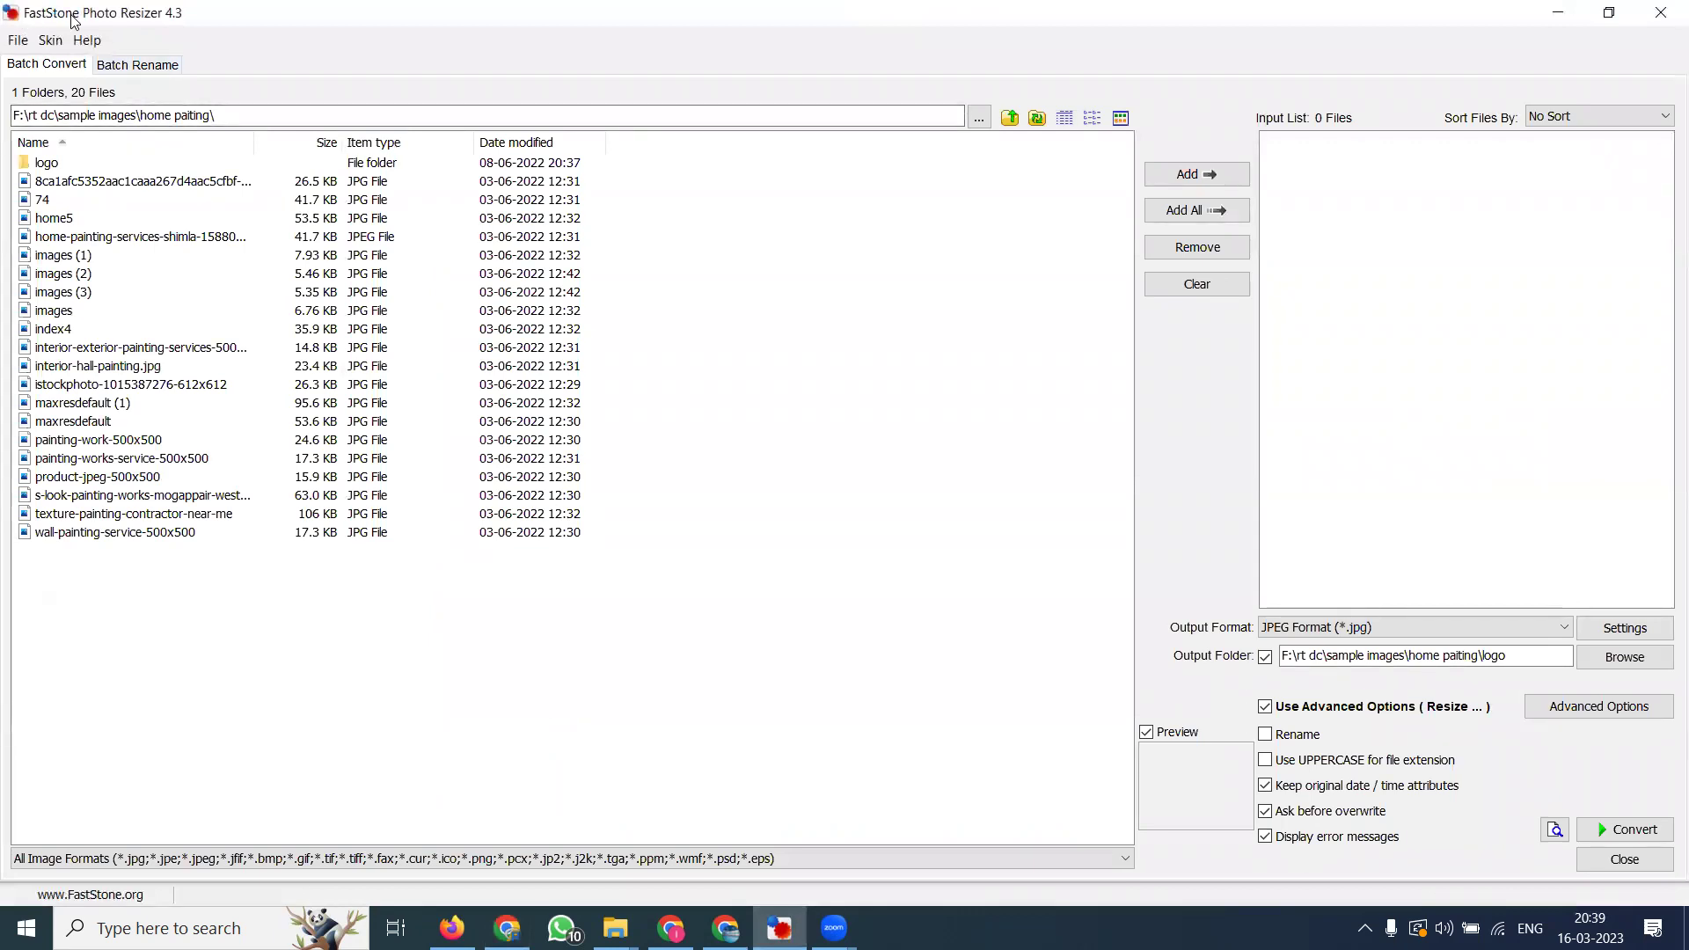
left_click(1573, 24)
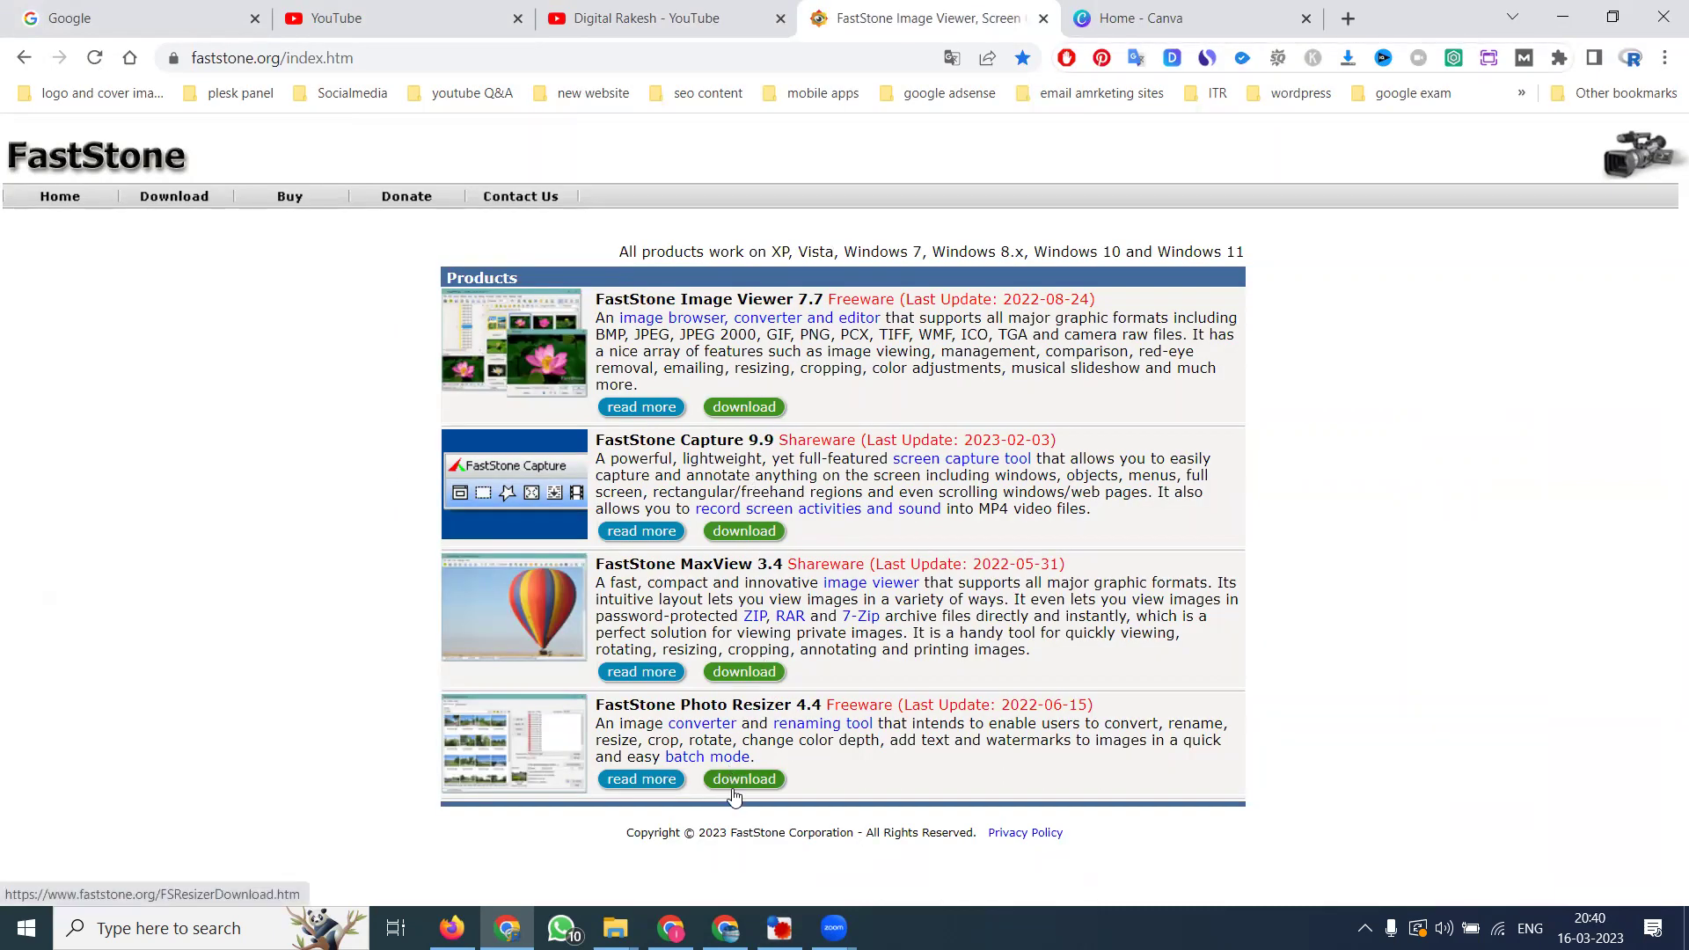
- Restore Photo Resizer and browse the source folder picker into the D: drive's main folder
left_click(779, 928)
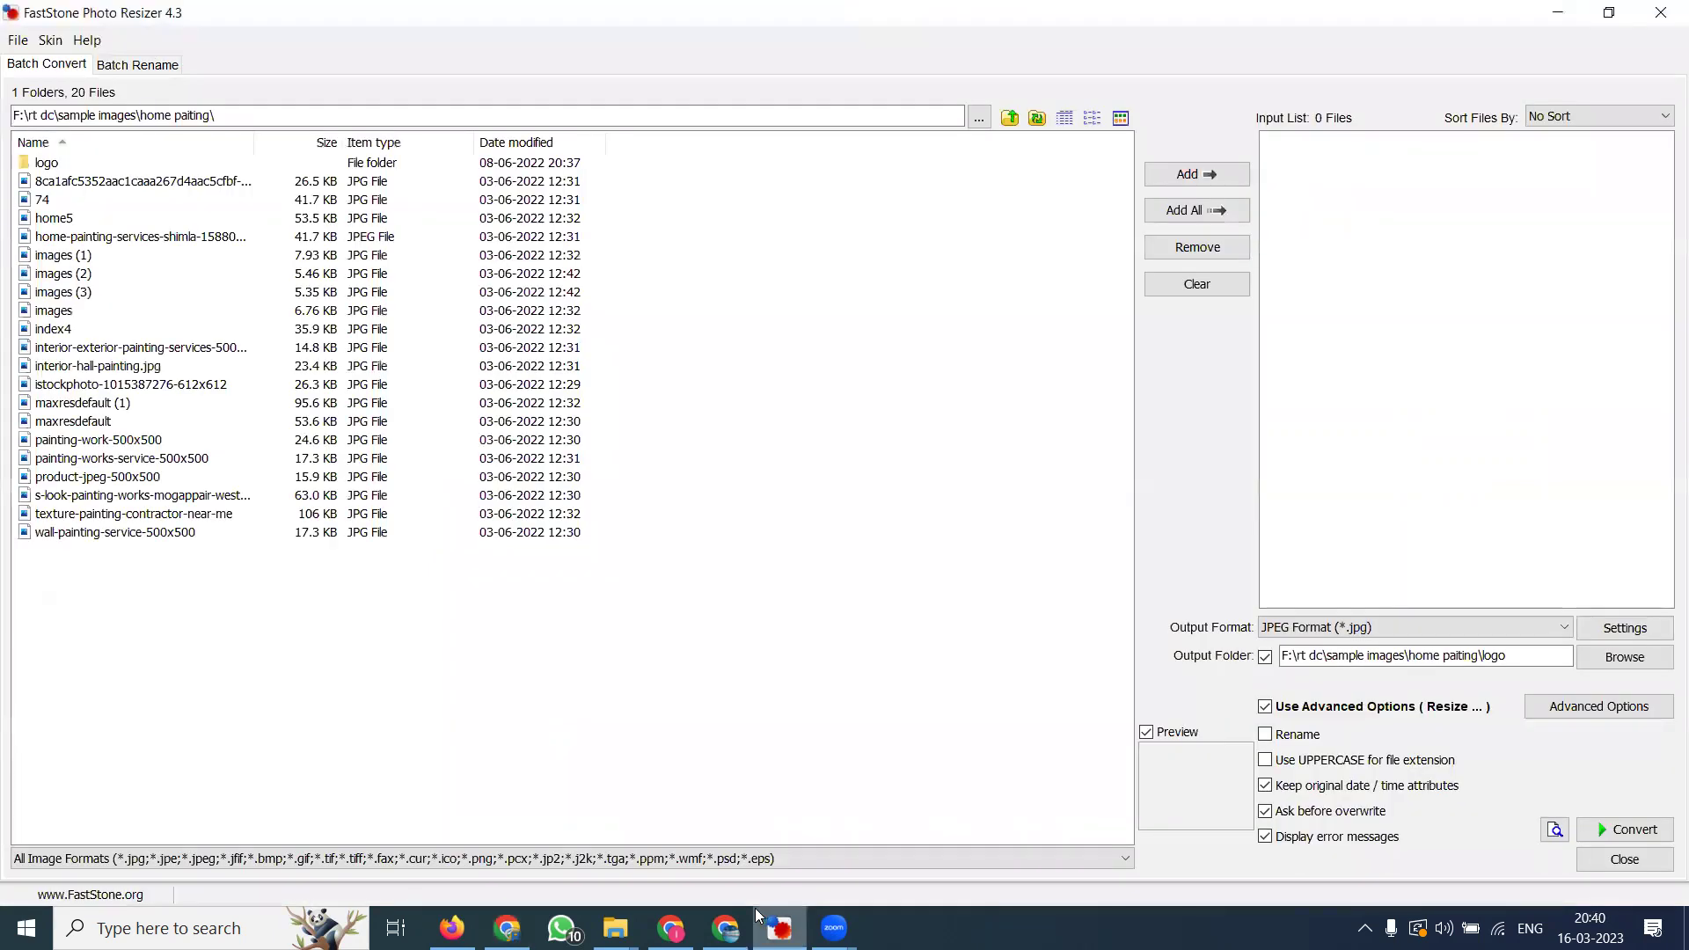
left_click(1010, 117)
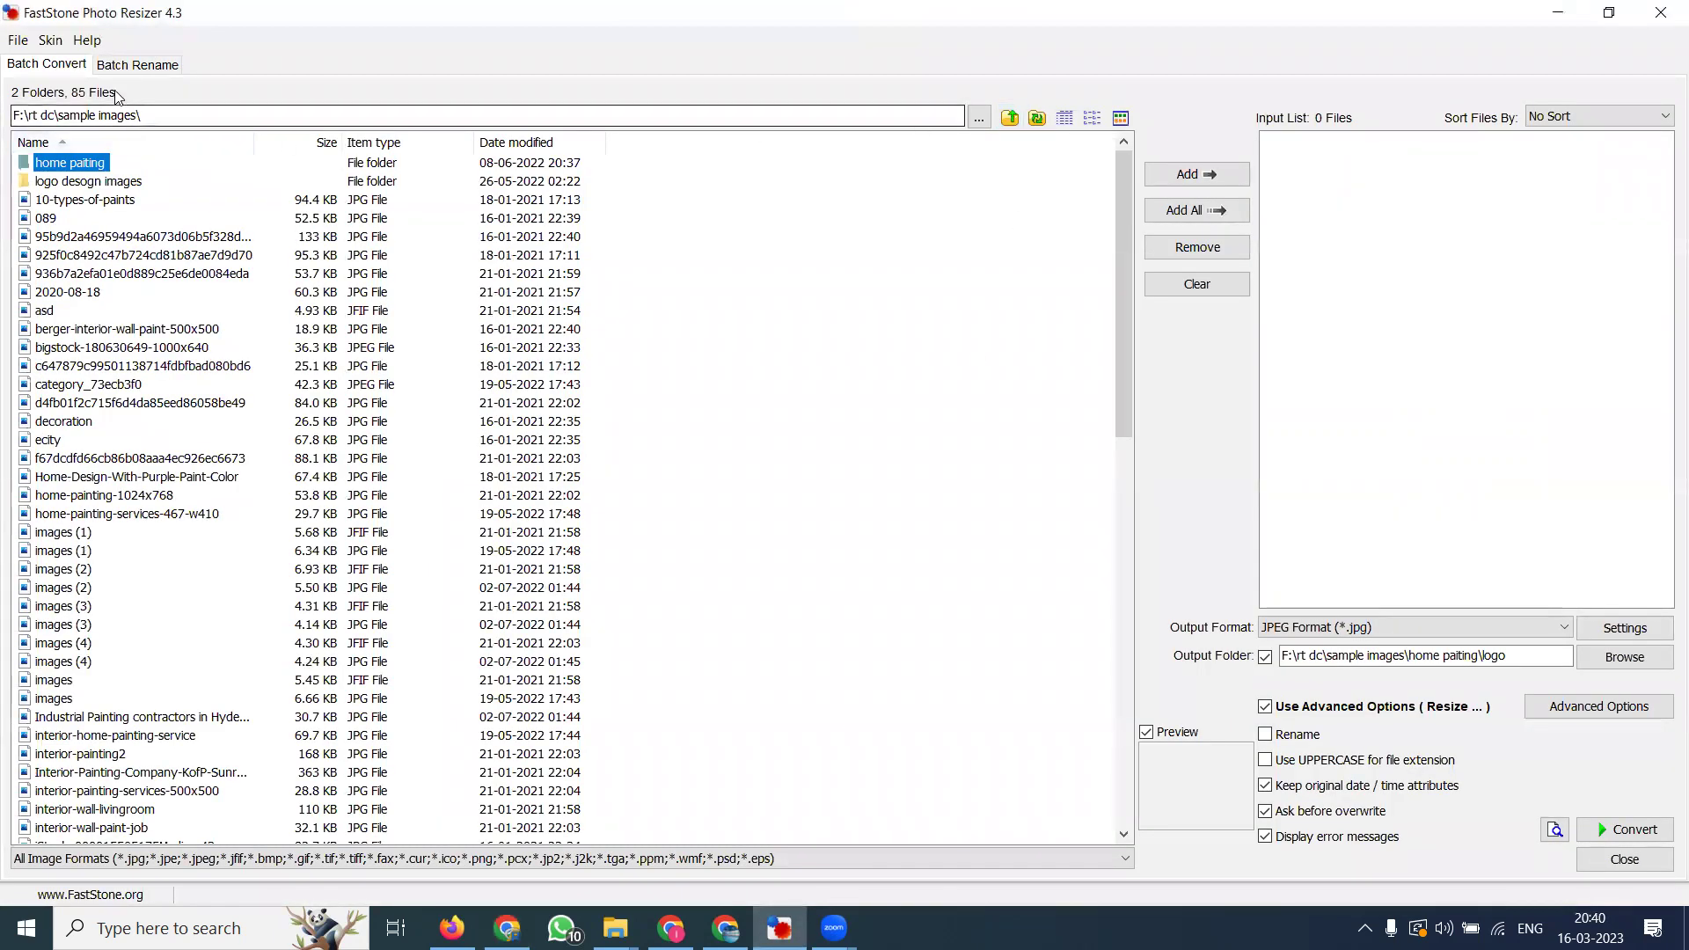
left_click(979, 117)
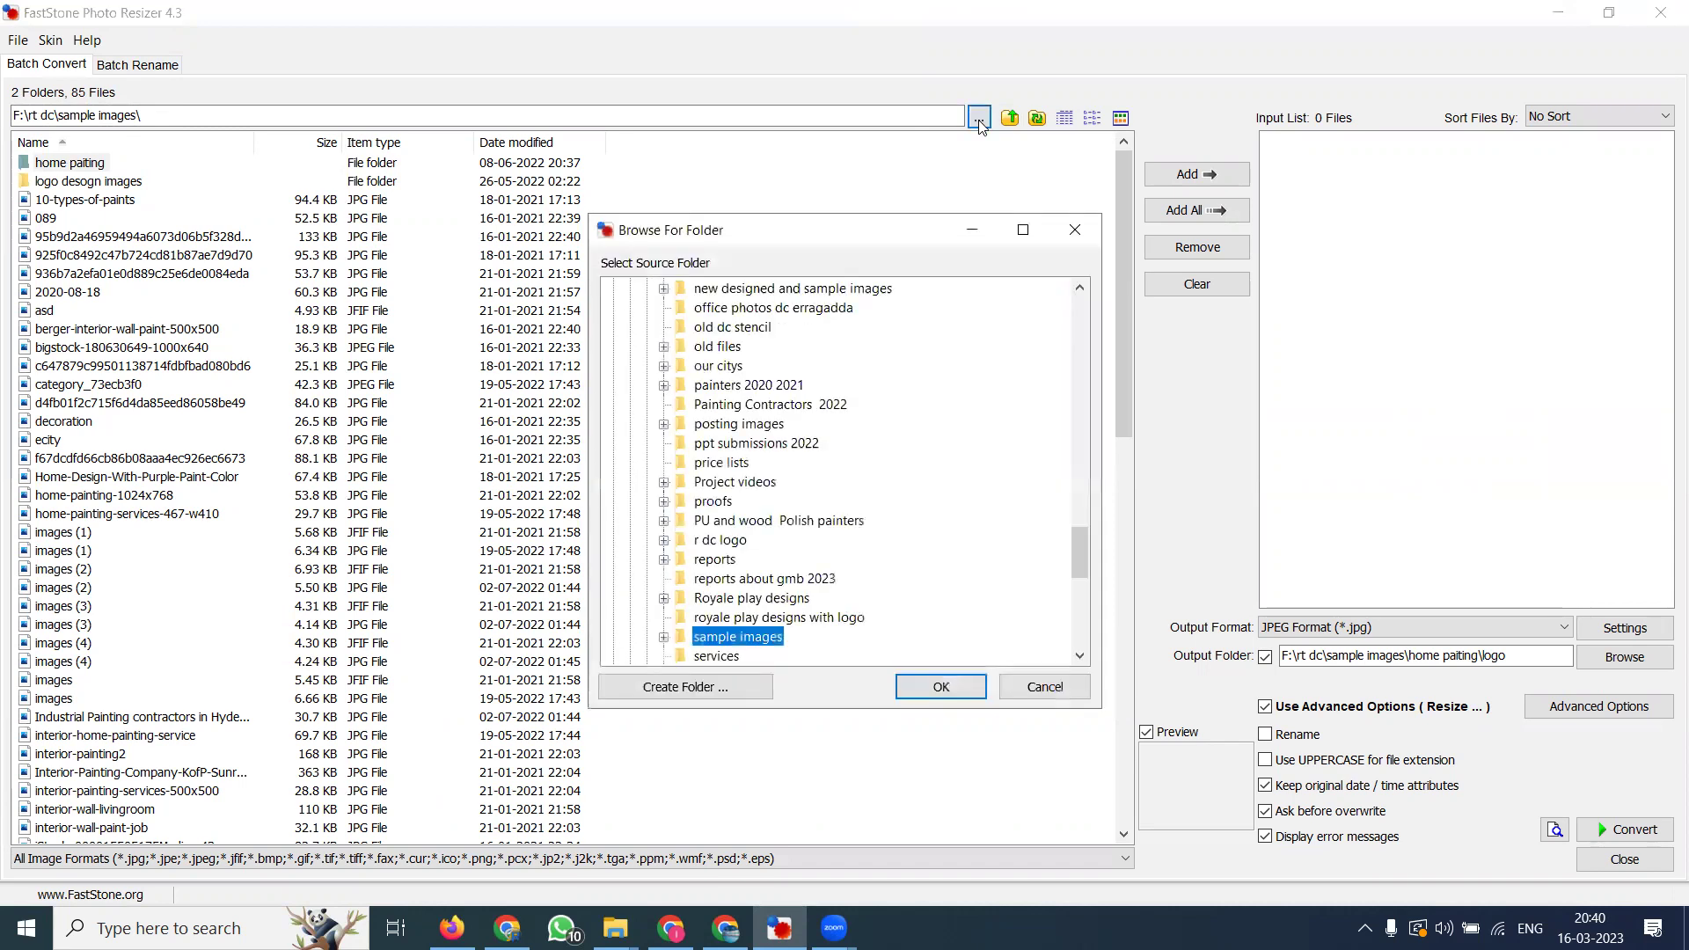
scroll(769, 574, "up", 15)
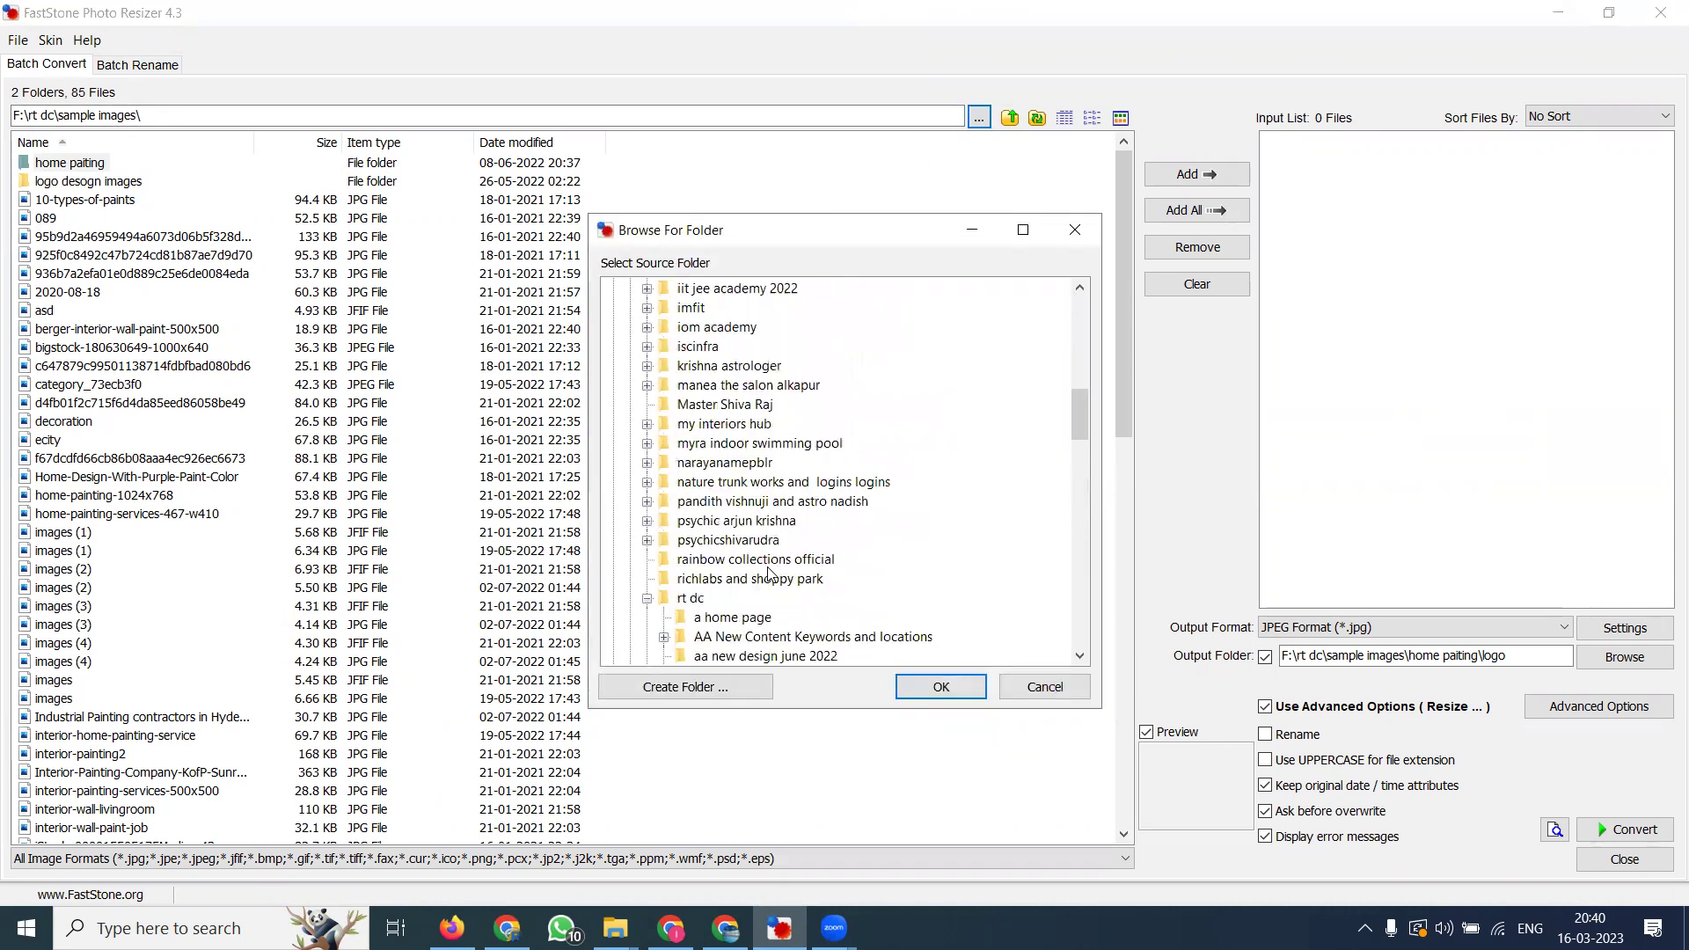
scroll(770, 574, "up", 15)
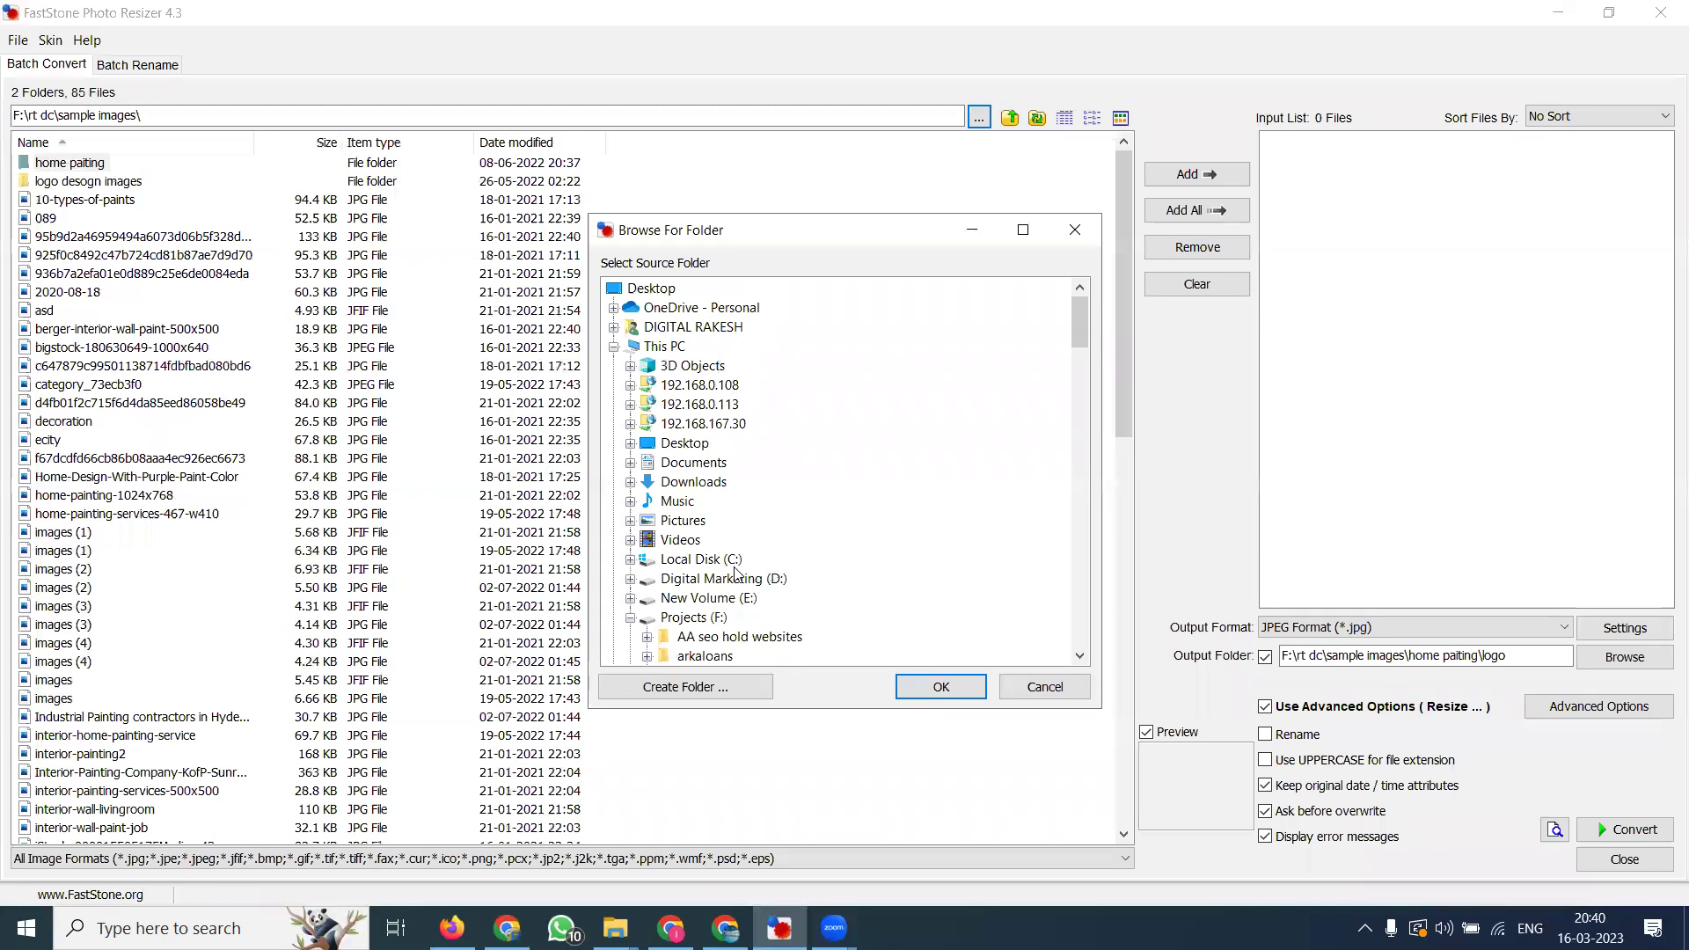
left_click(735, 577)
double_click(737, 579)
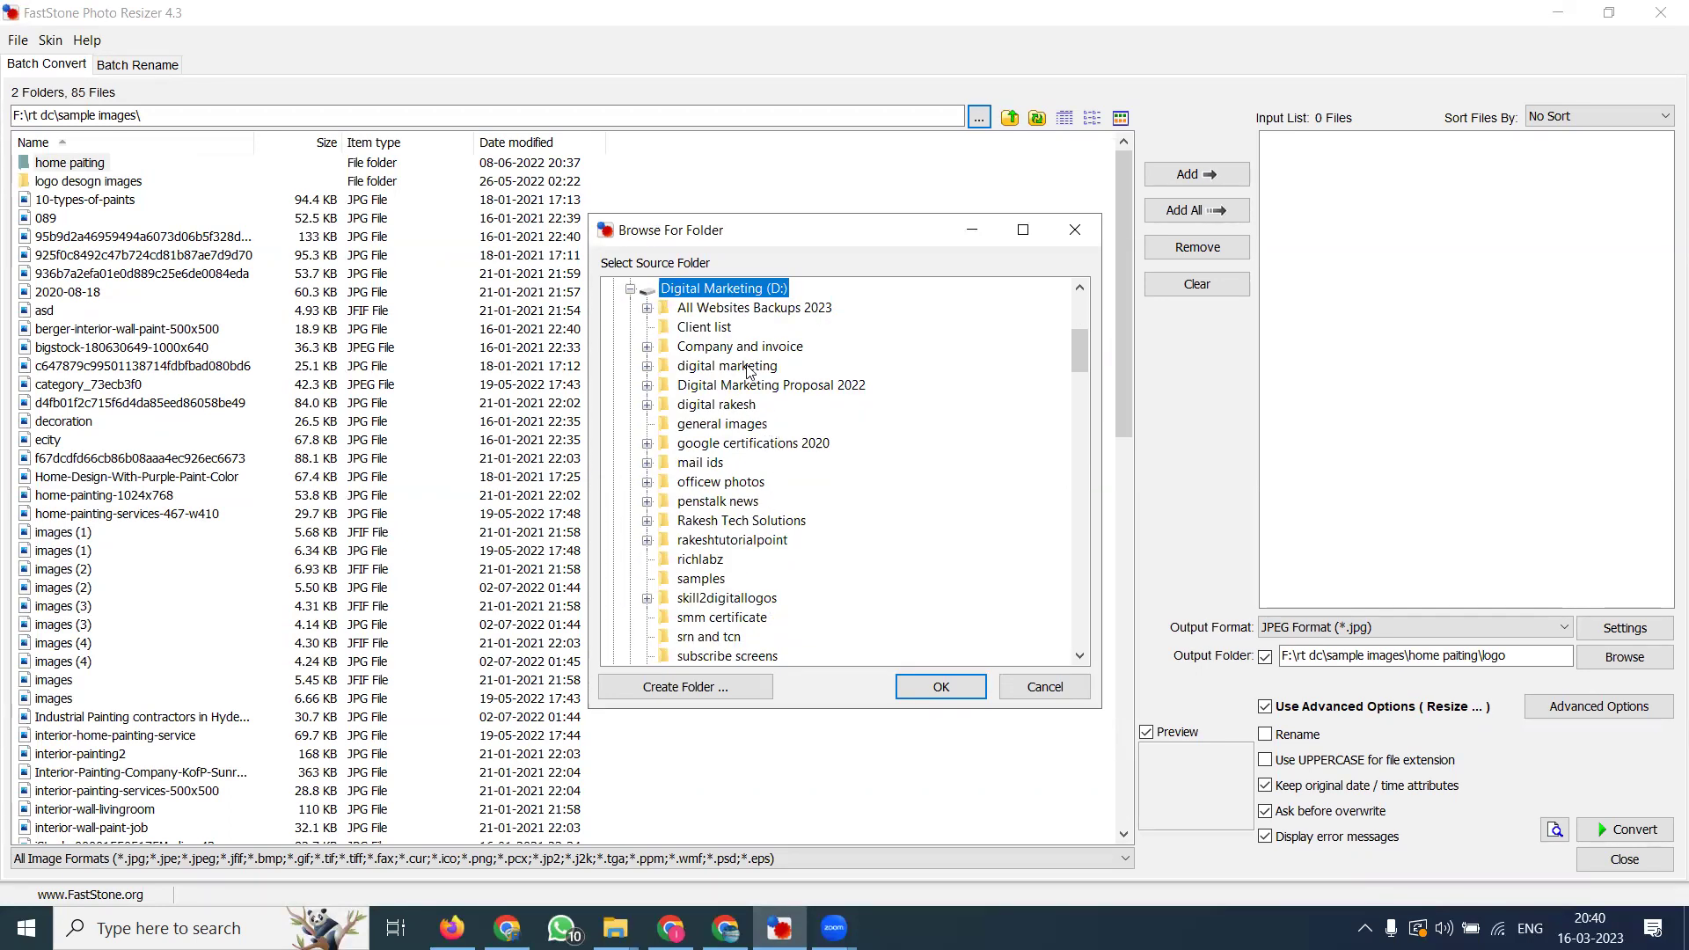
double_click(720, 407)
- Look over the digital marketing images in File Explorer, then hide it
left_click(616, 928)
left_click(946, 838)
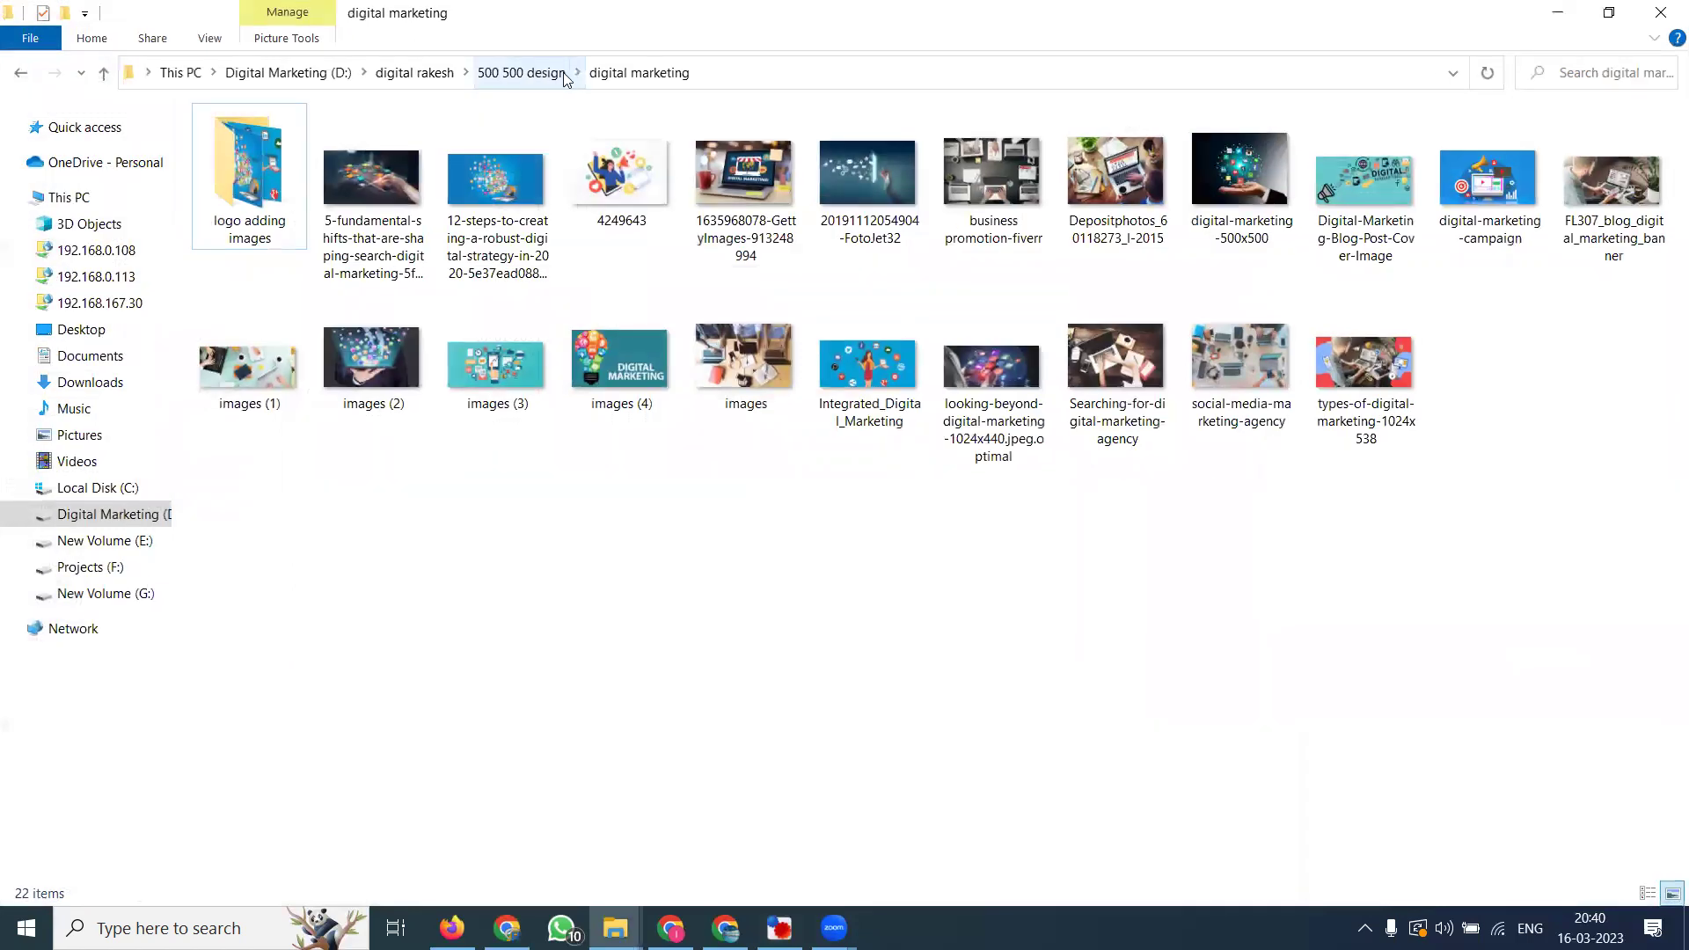
left_click(1558, 13)
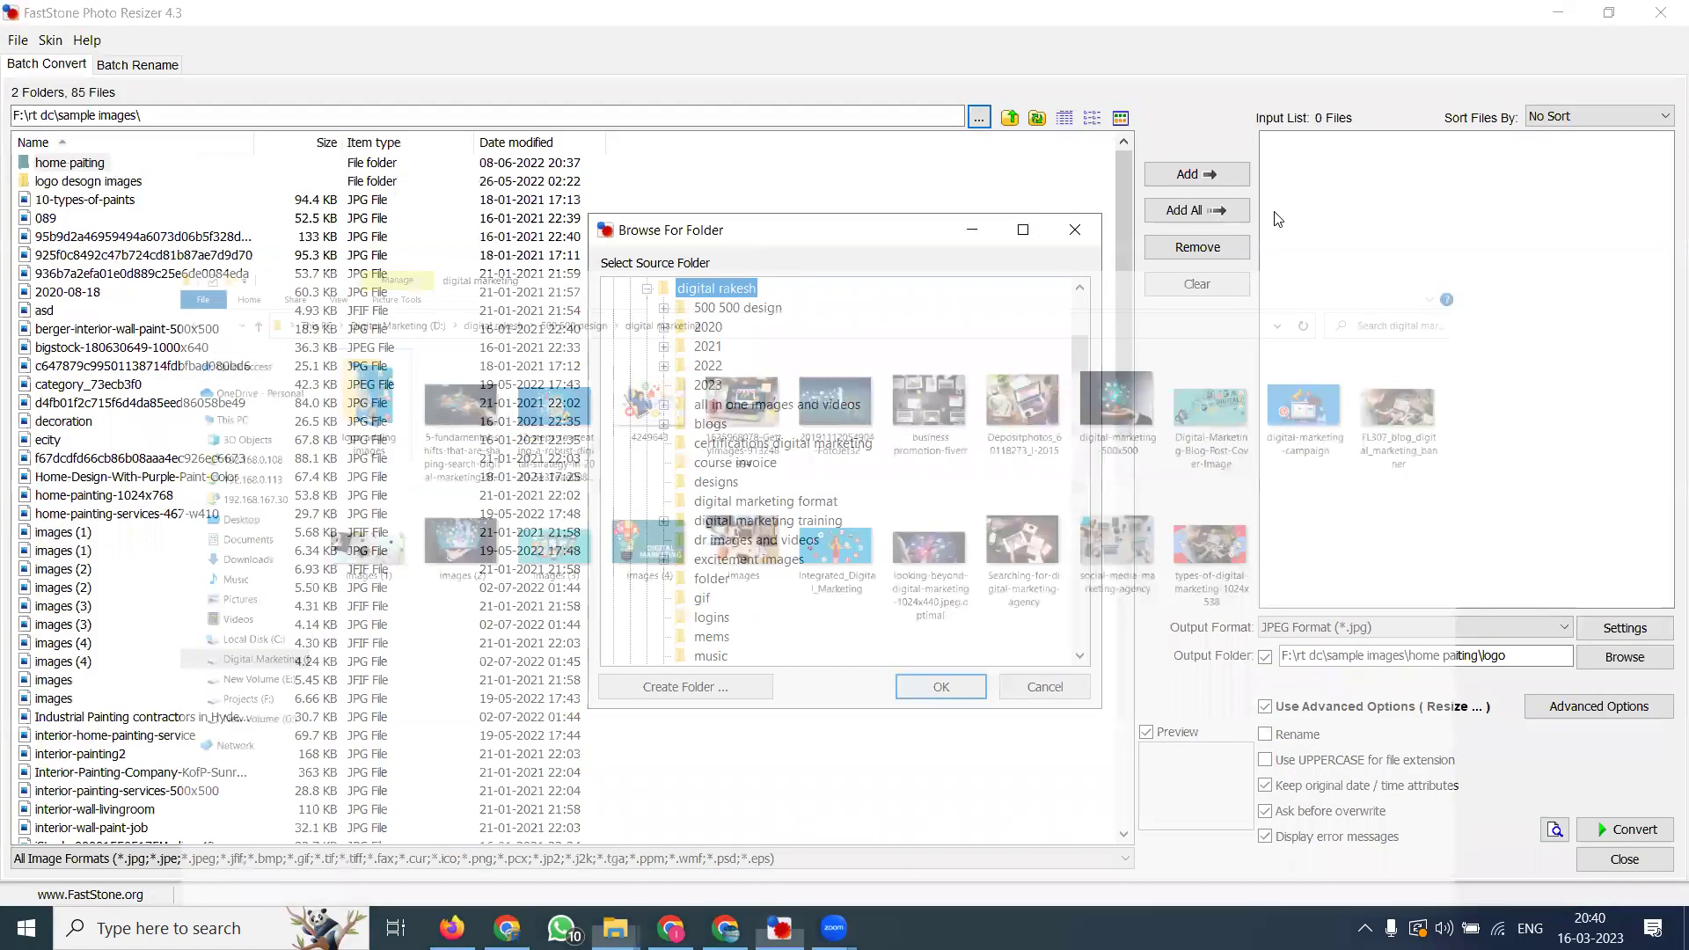
- Pick 500 500 design > digital marketing as the source folder, showing its 20 files
left_click(711, 309)
double_click(711, 310)
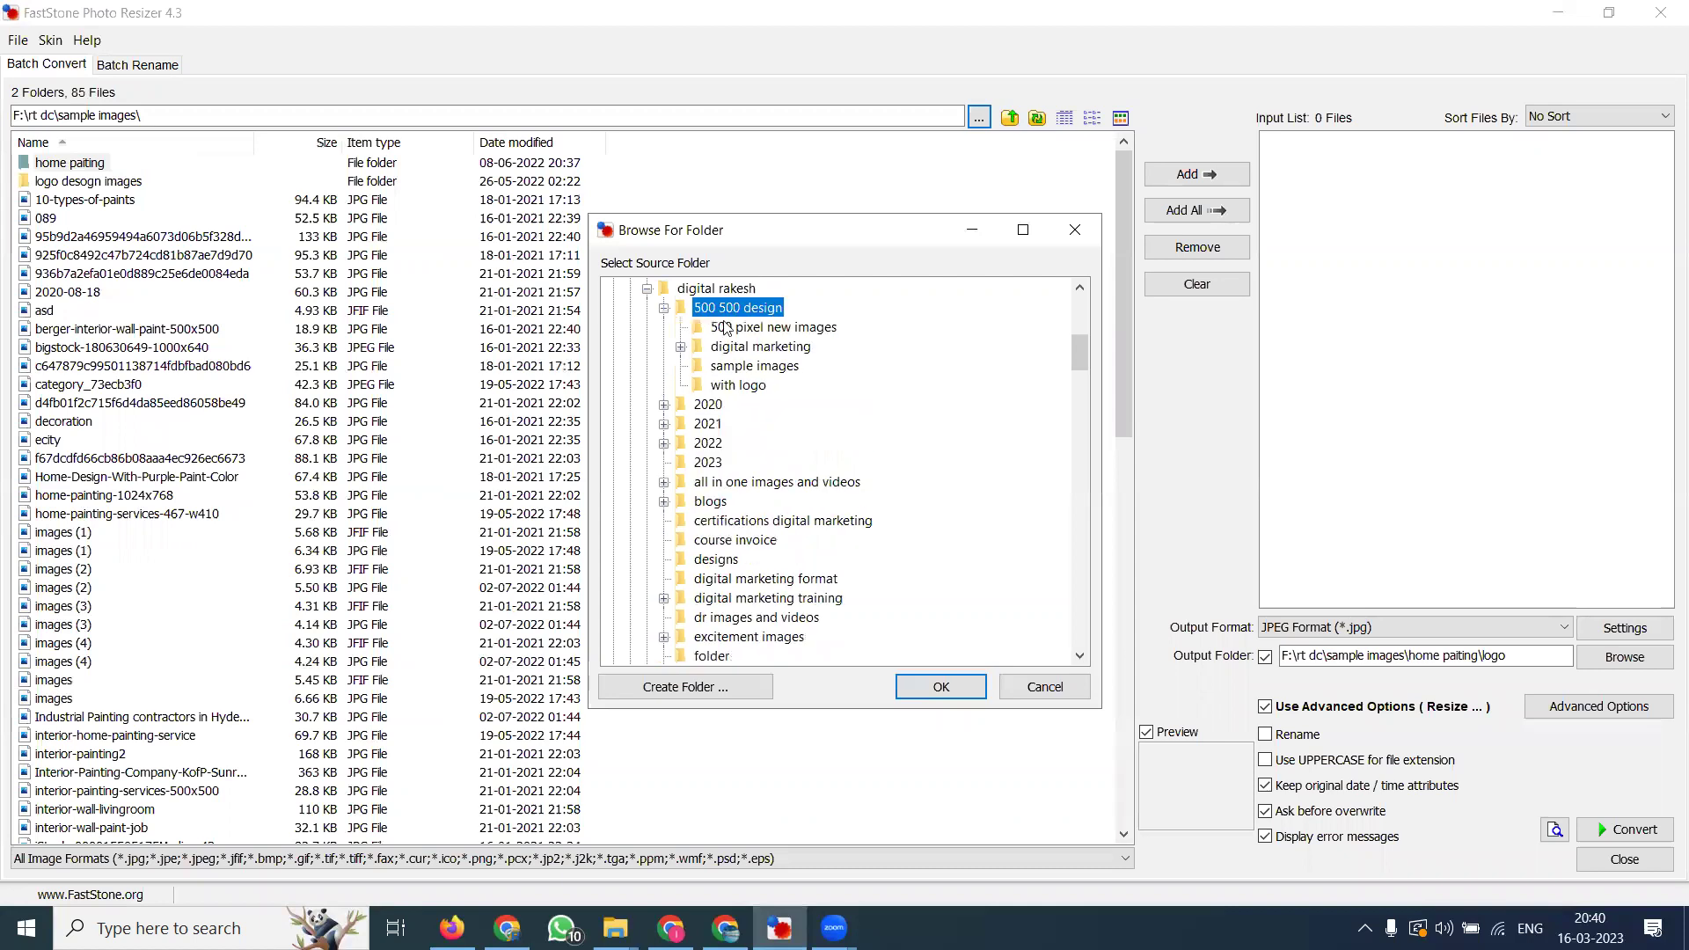
double_click(739, 348)
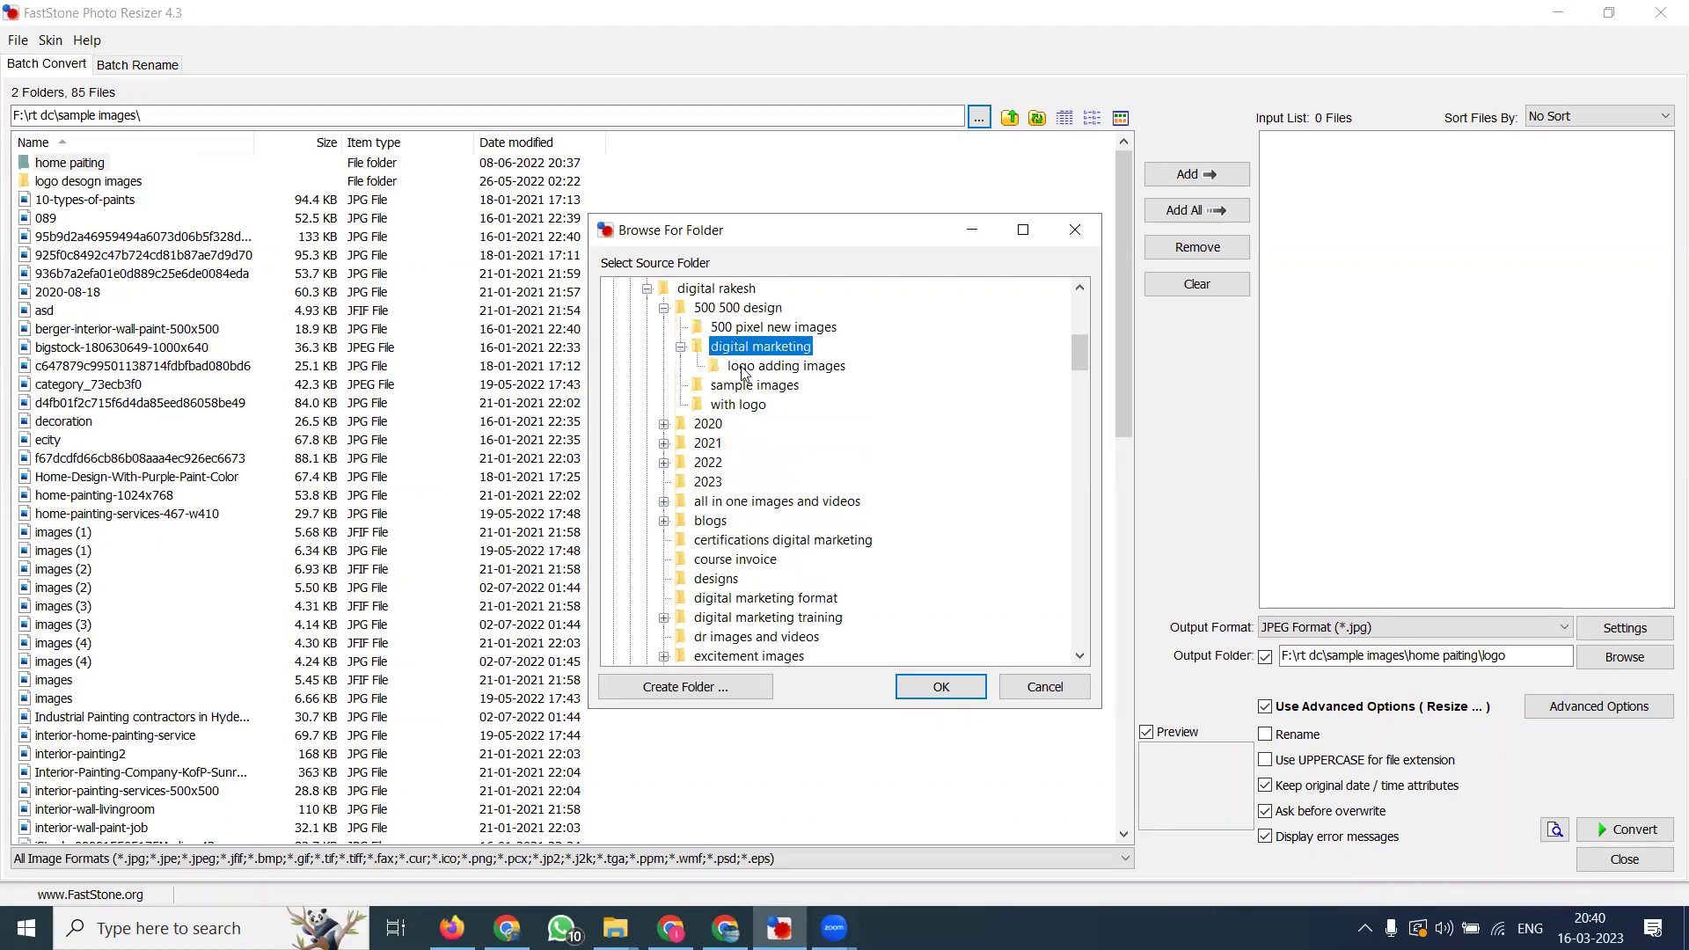
left_click(953, 692)
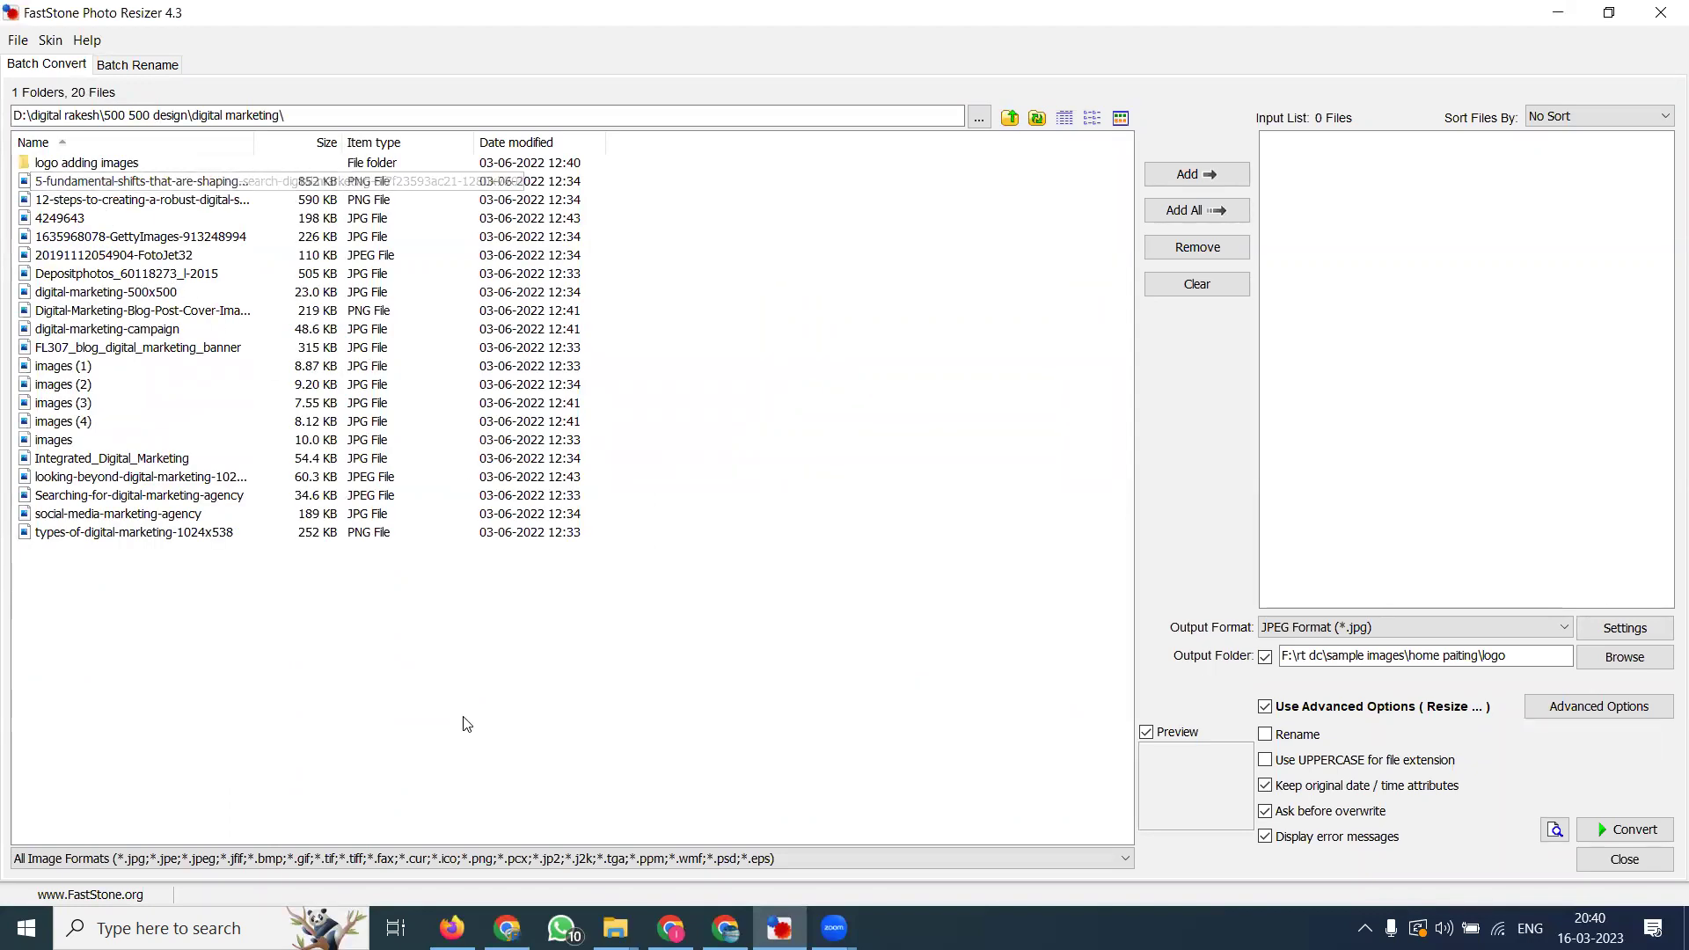
key("alt+Tab")
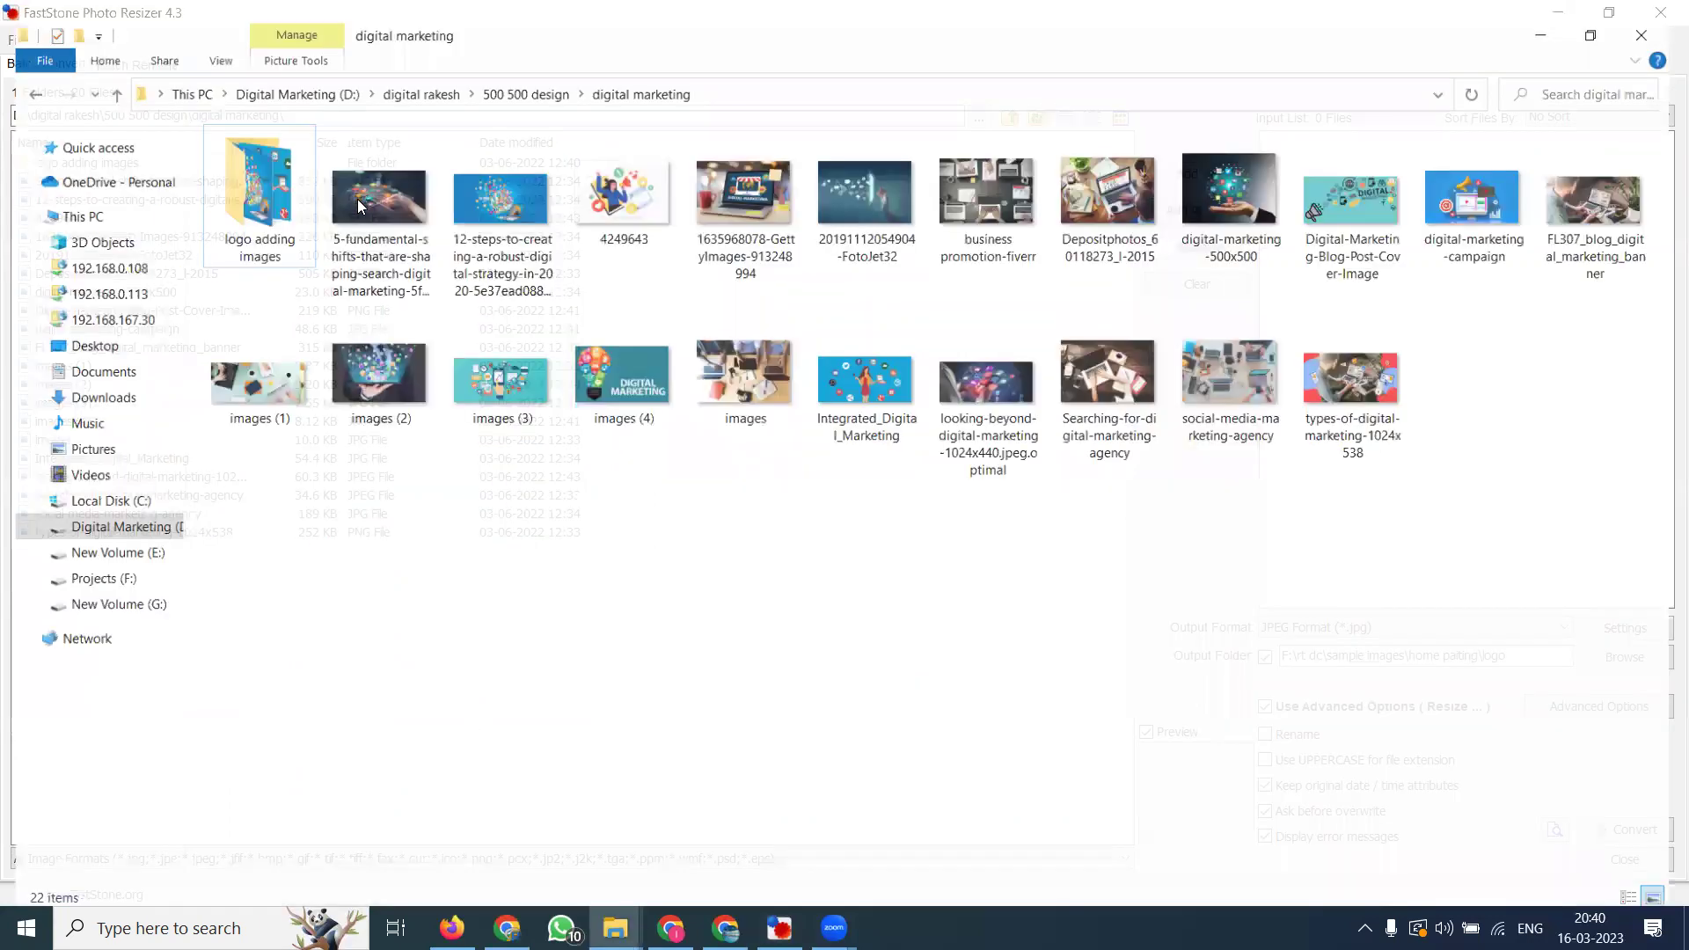
key("alt+Tab")
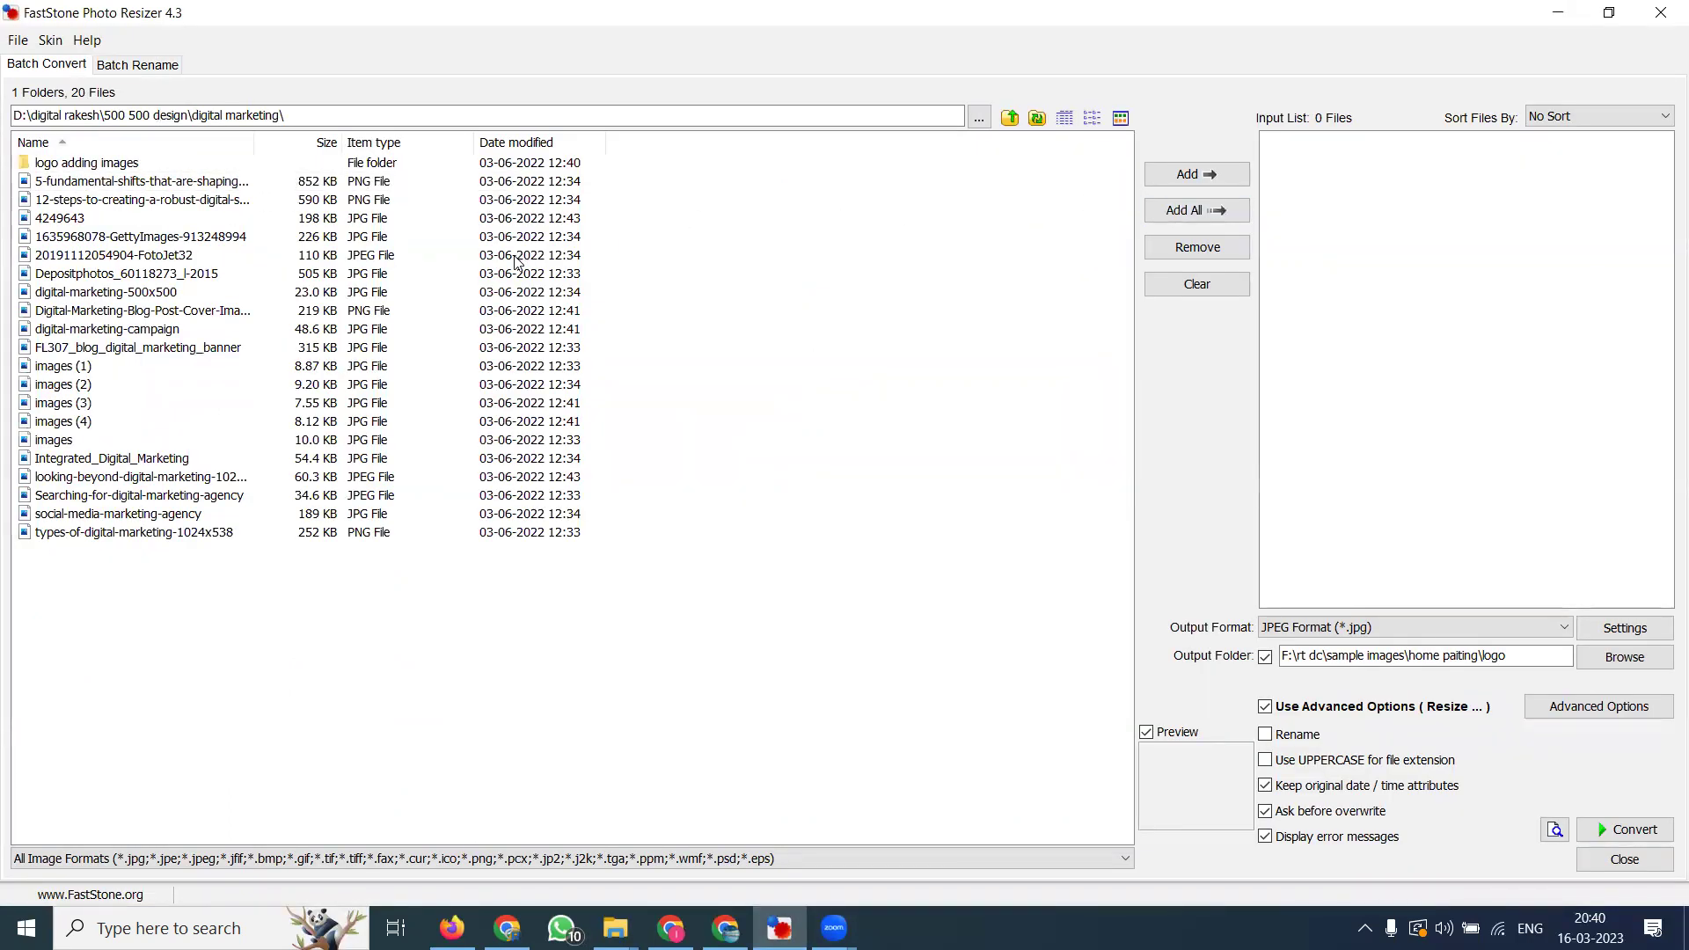
- Add all folder files to the input list and remove the logo adding images folder entry
left_click(1193, 216)
left_click(1379, 143)
right_click(1379, 143)
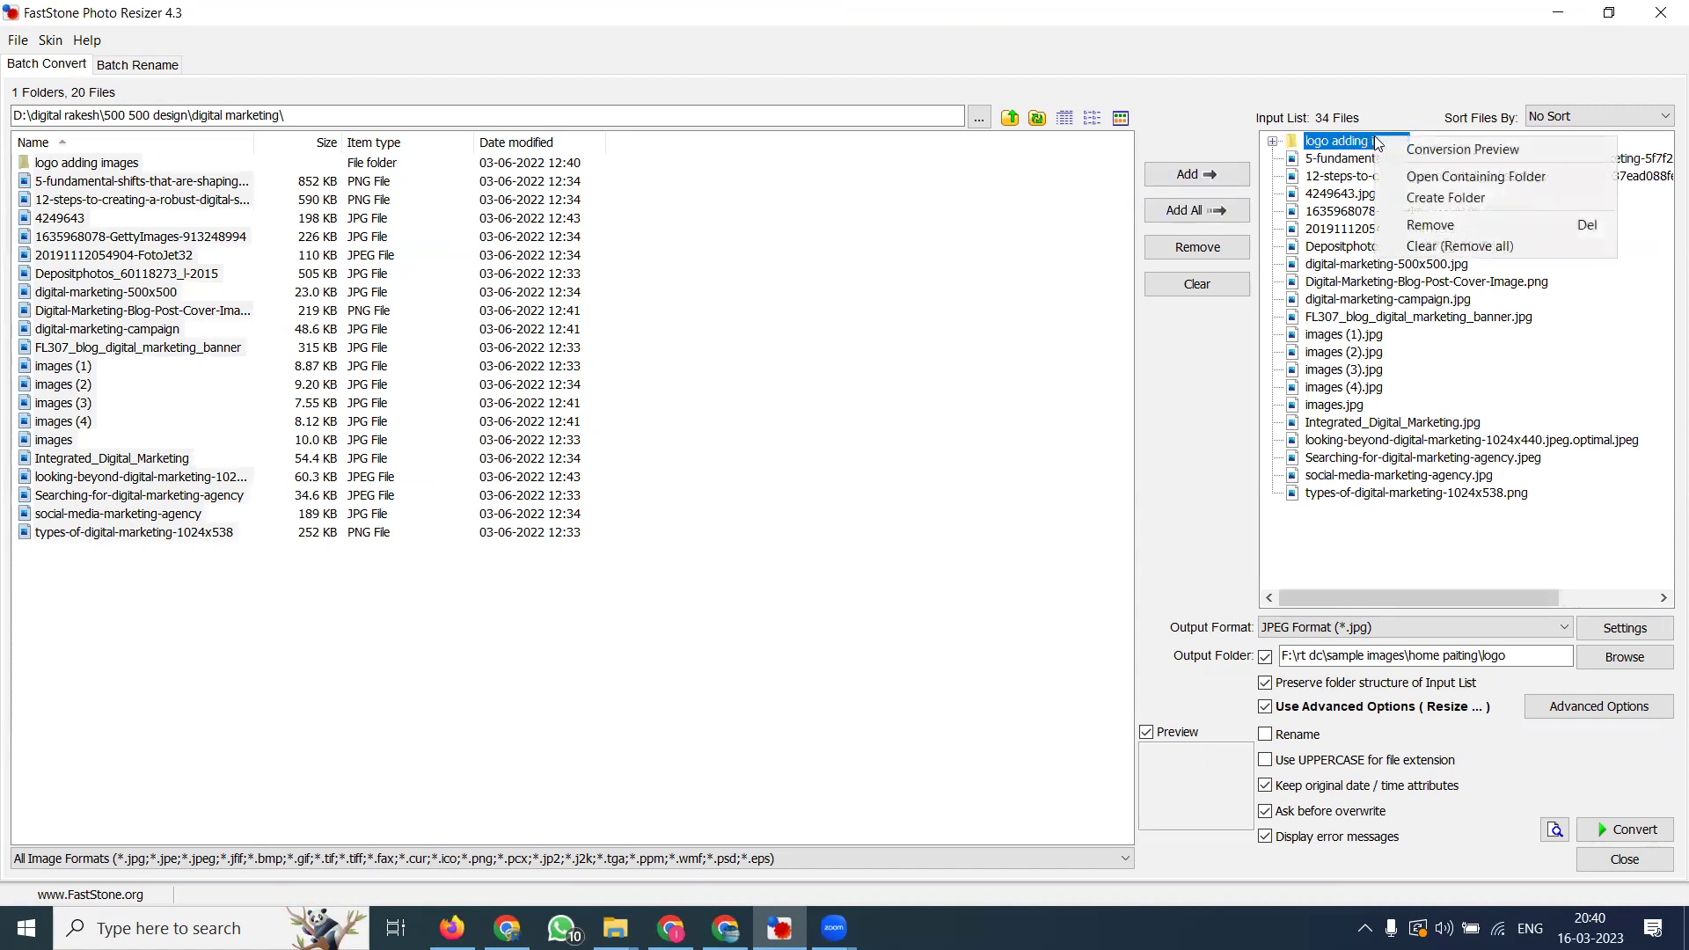
left_click(1419, 224)
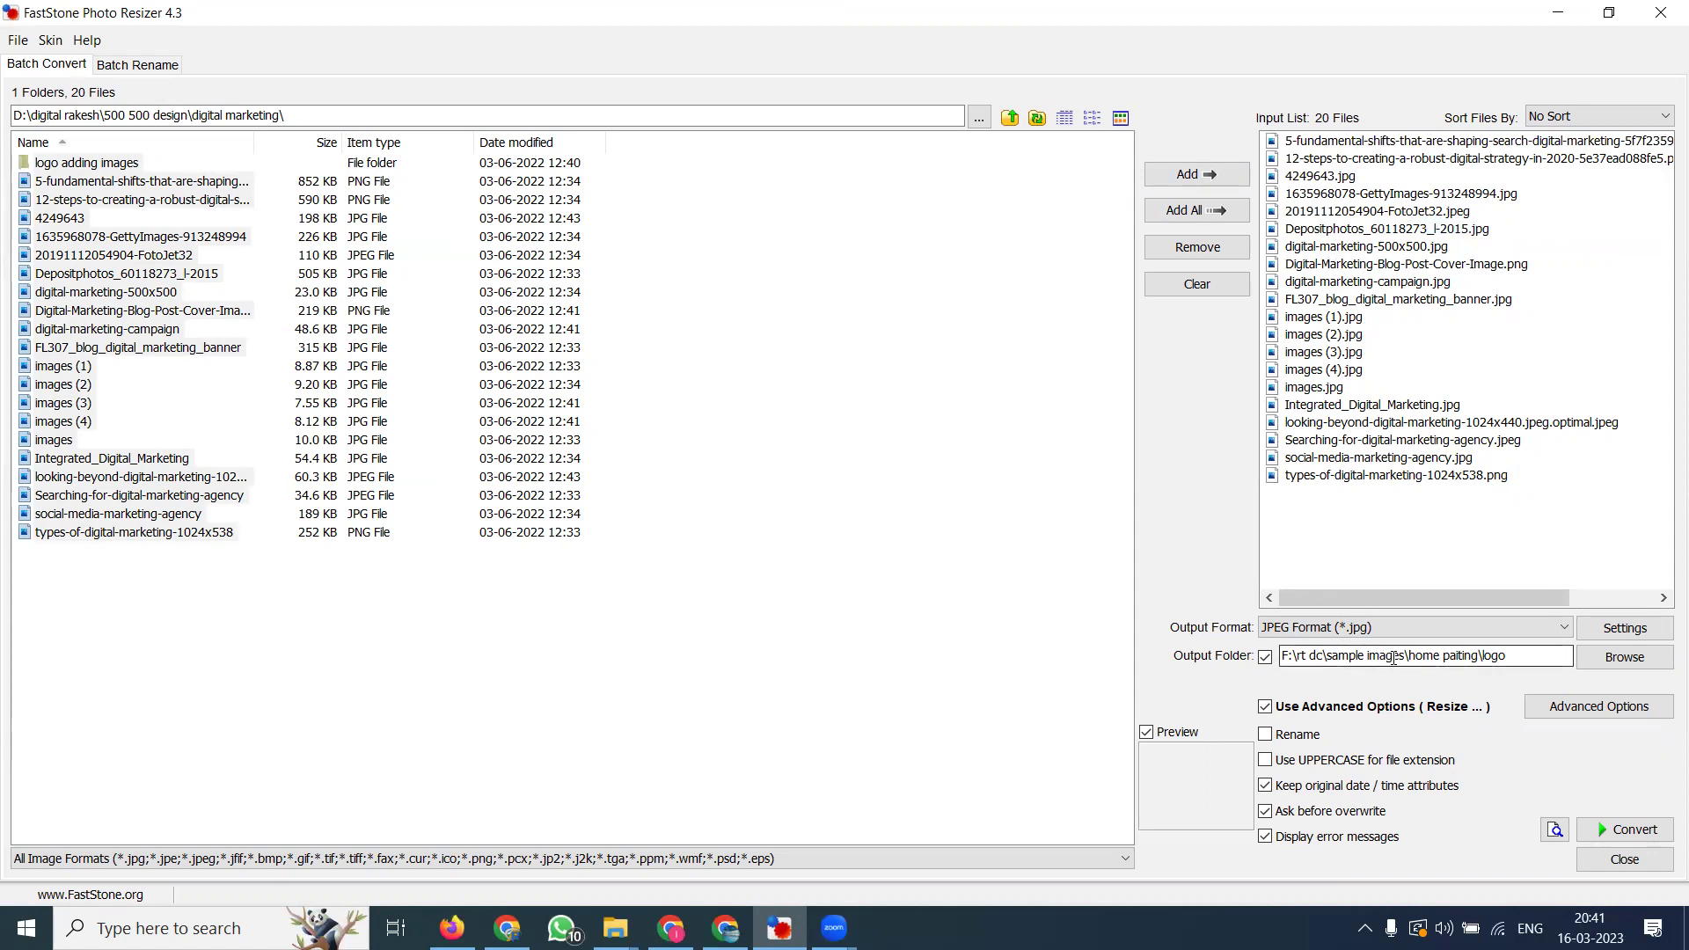
- In the output folder picker, expand D: > 500 500 design > digital marketing
left_click(1607, 660)
scroll(873, 515, "up", 20)
scroll(872, 514, "up", 1)
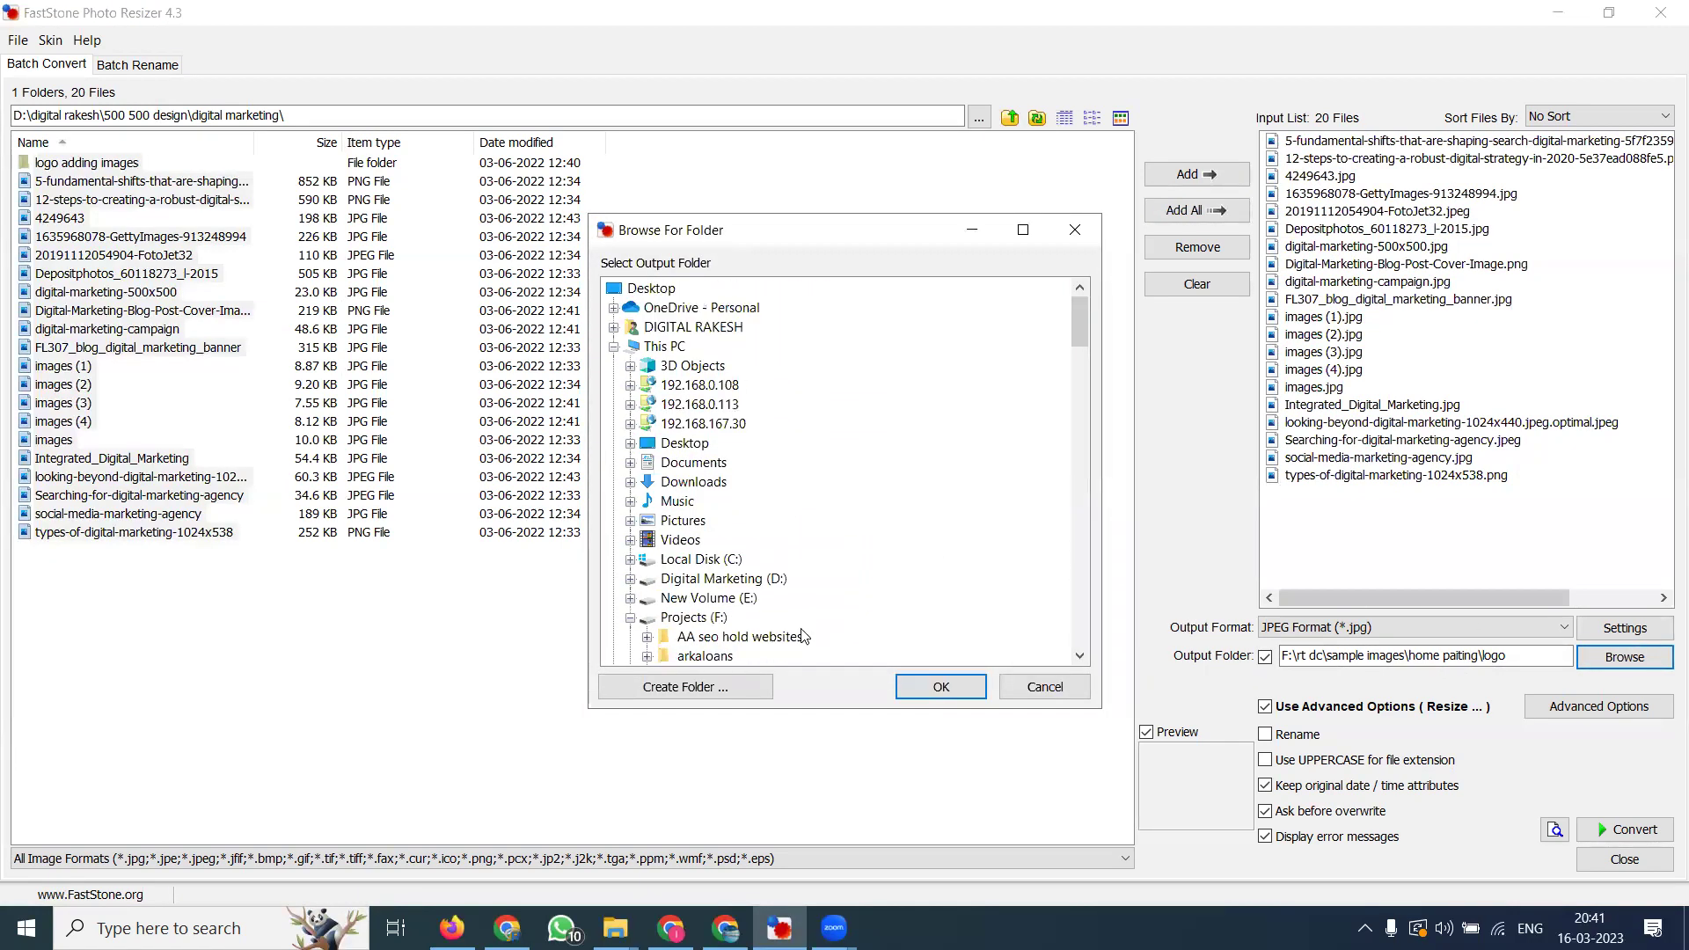
left_click(734, 581)
double_click(734, 581)
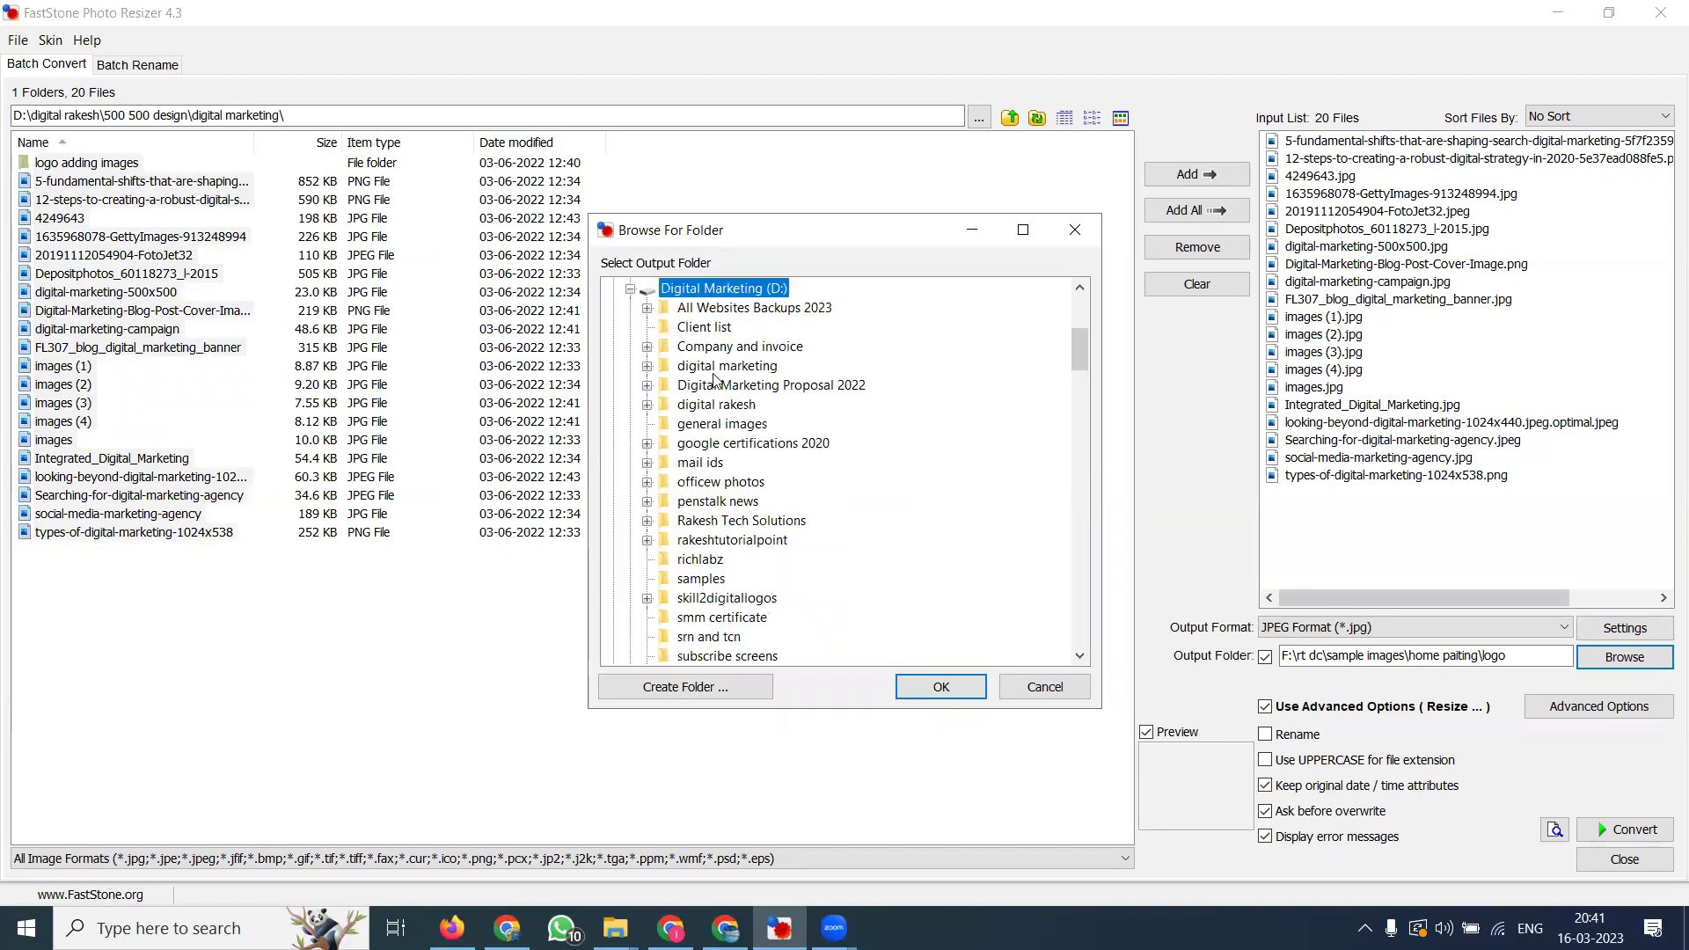
double_click(709, 405)
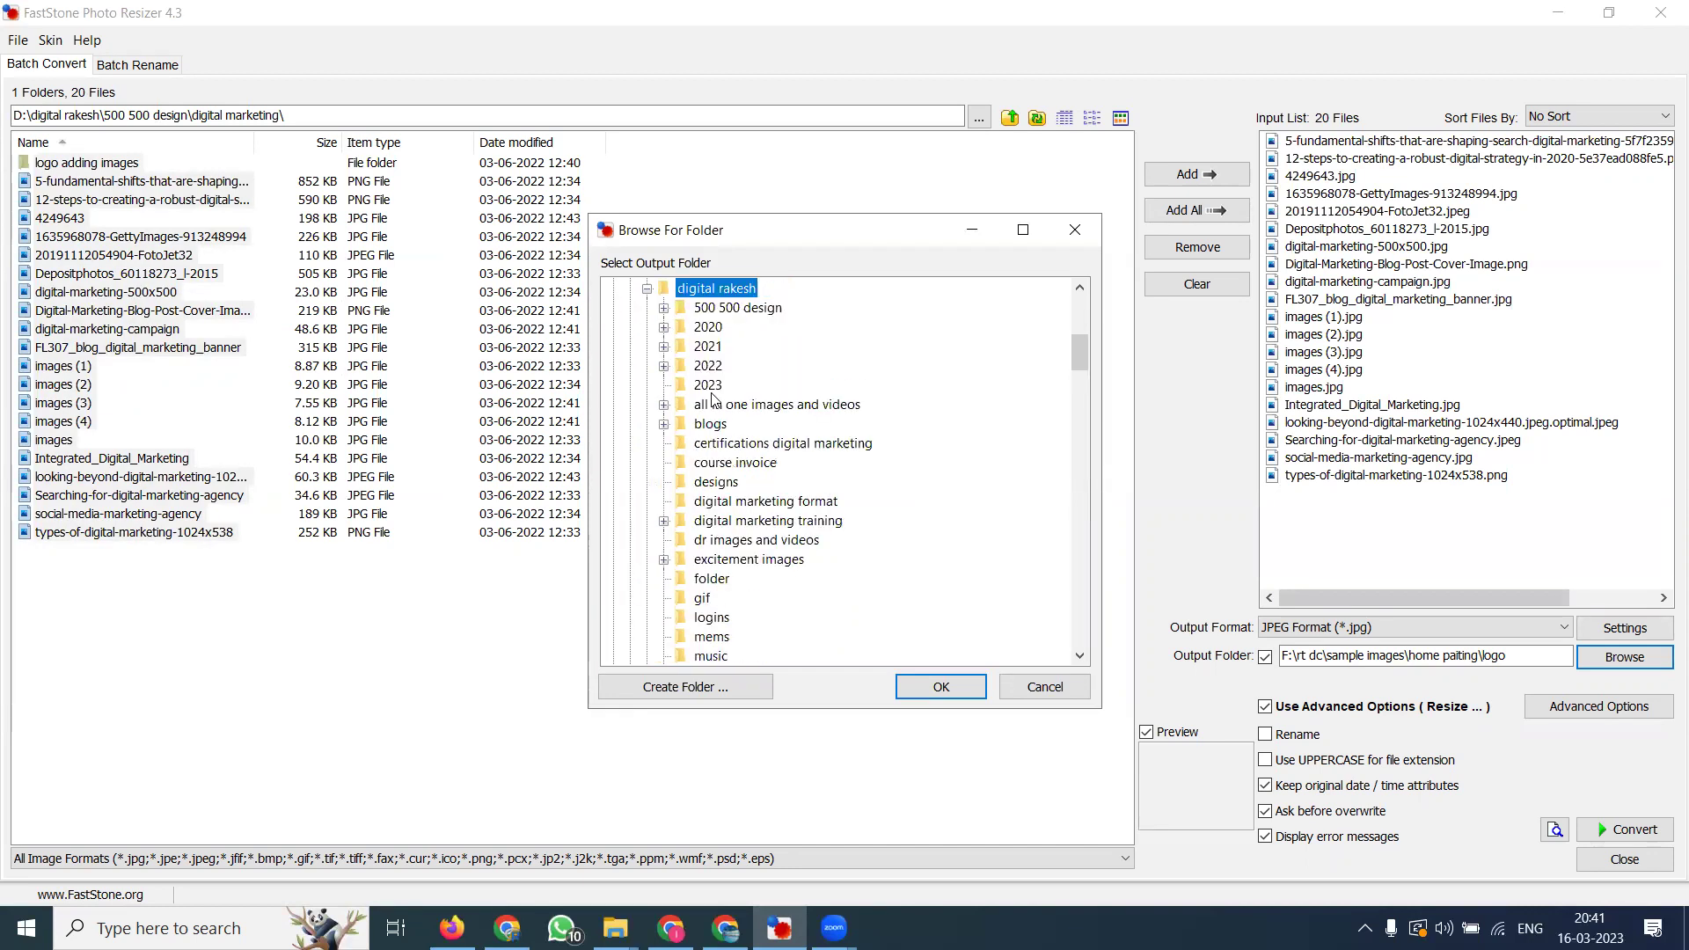
double_click(719, 310)
double_click(734, 351)
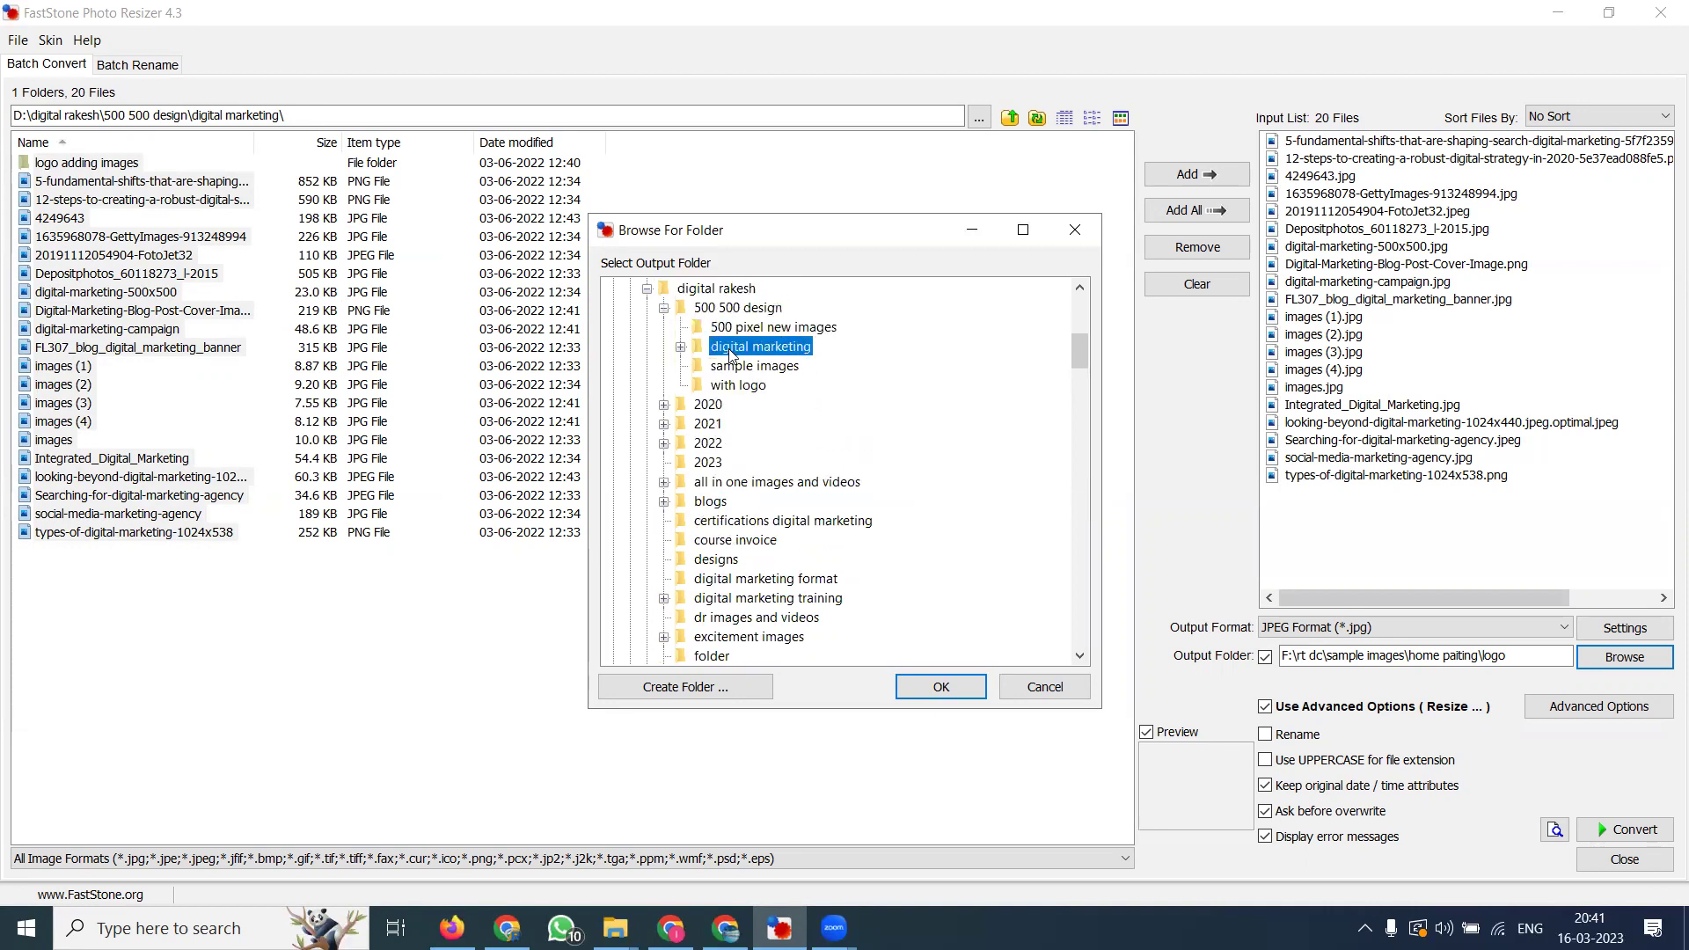
- Create a 'logo after vimages' folder there, set it as output, and view the JPEG options
left_click(677, 686)
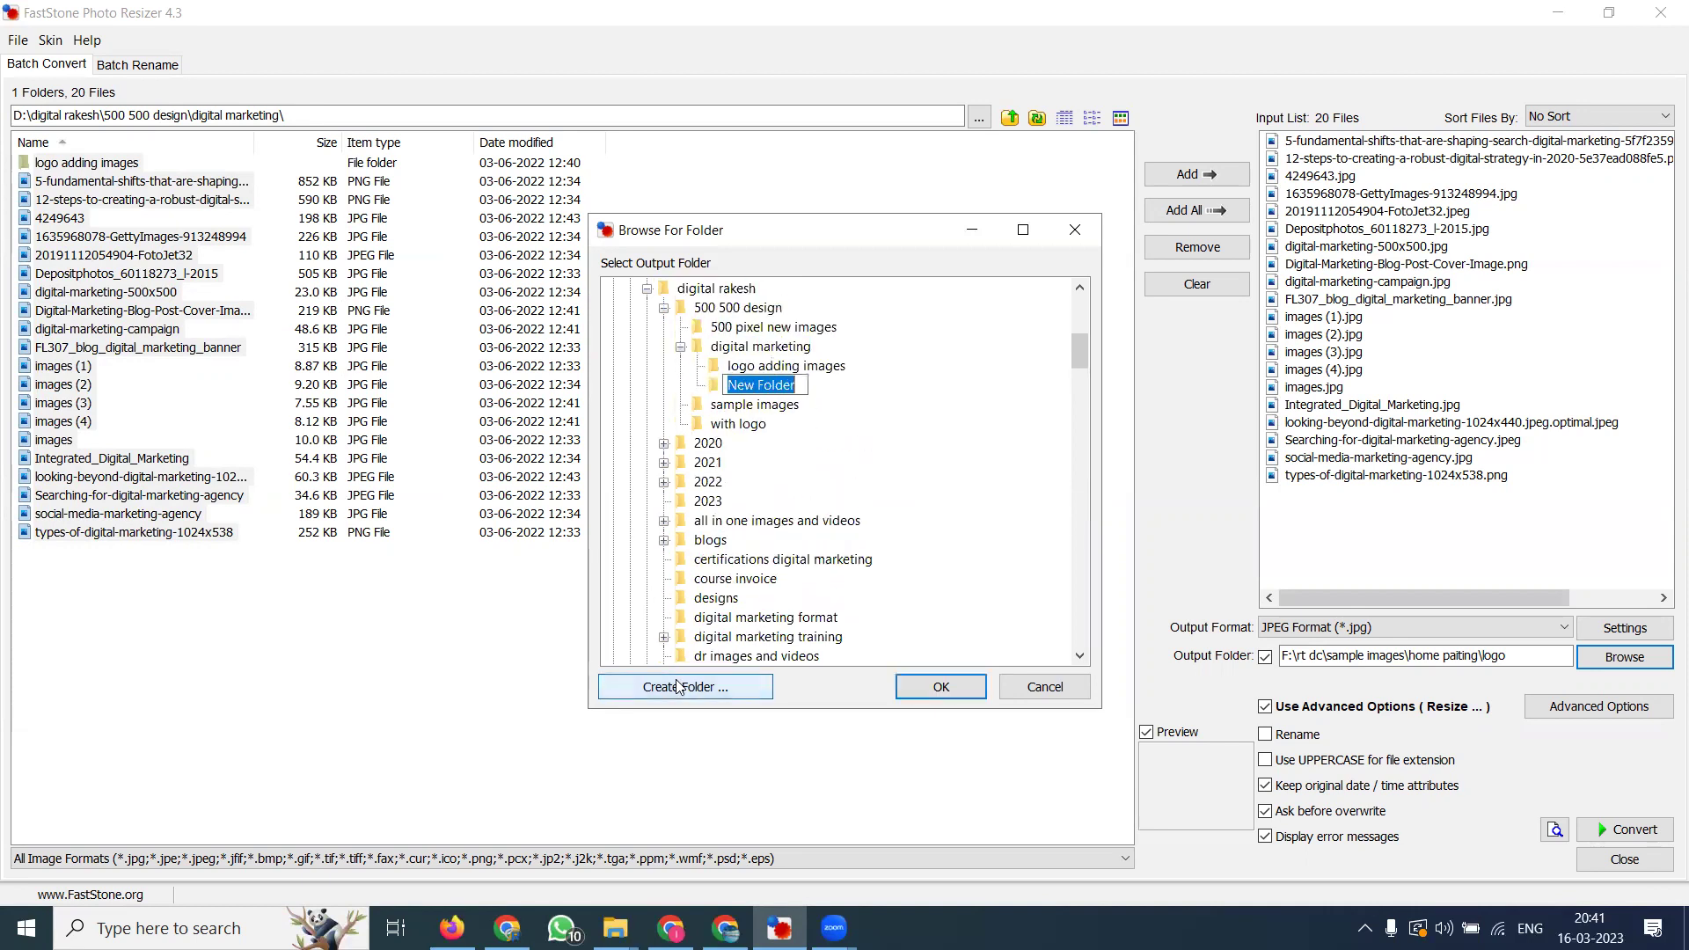
type("logo after vimages")
key("Return")
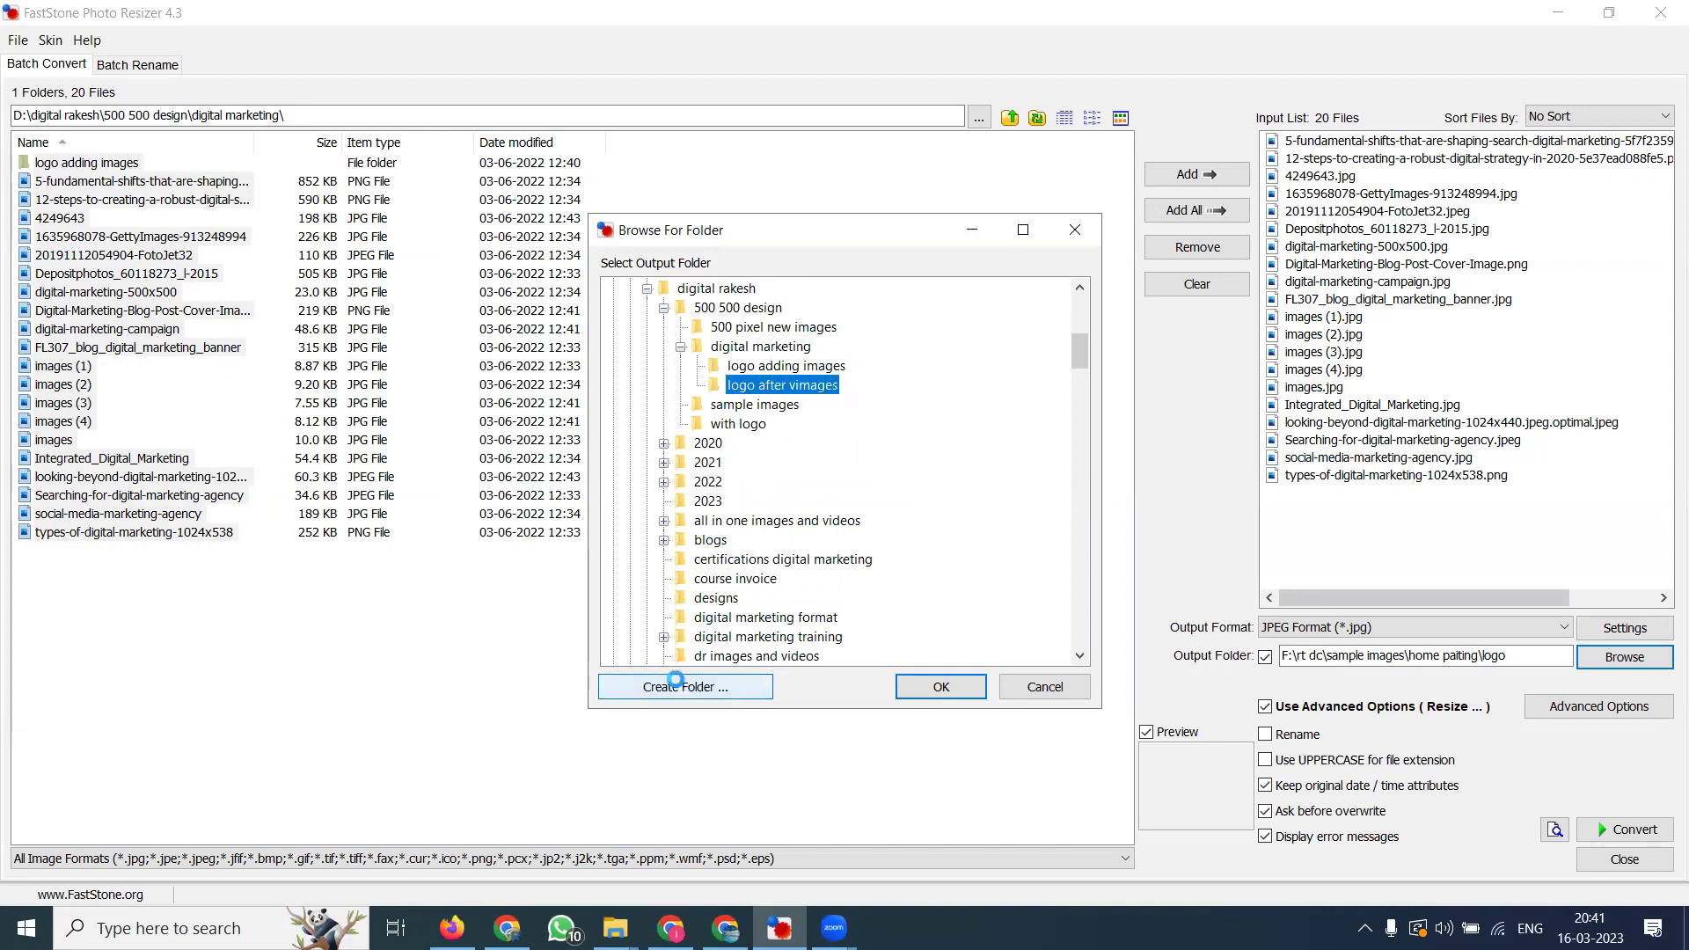
left_click(938, 688)
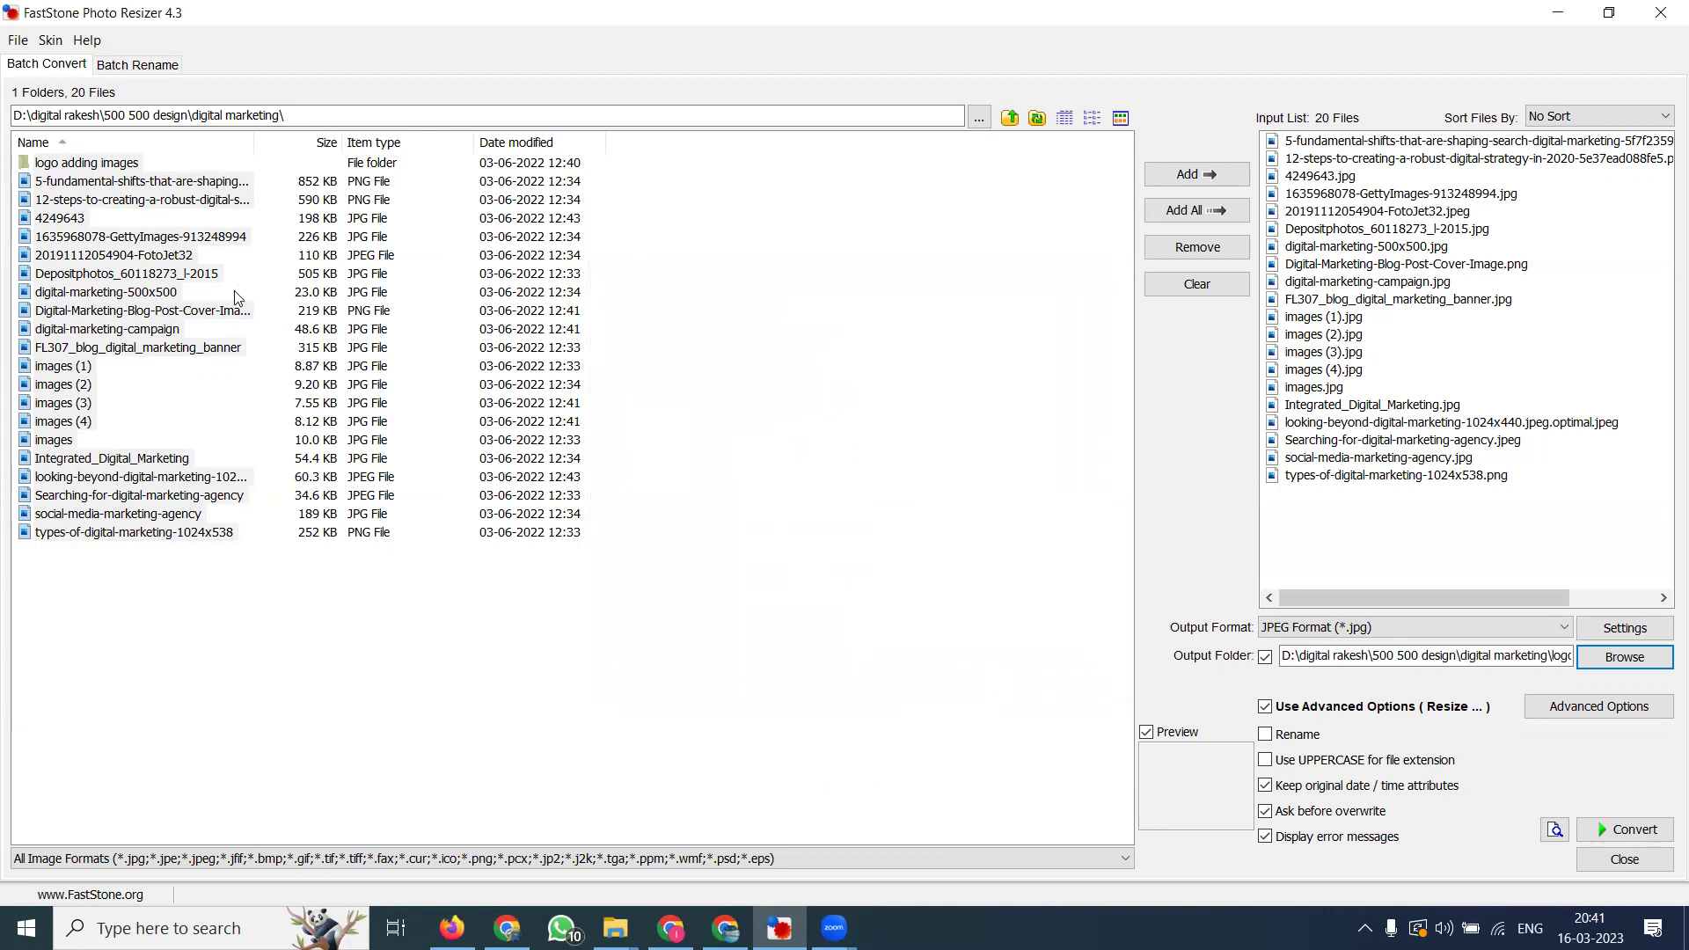
left_click(1638, 660)
left_click(1626, 630)
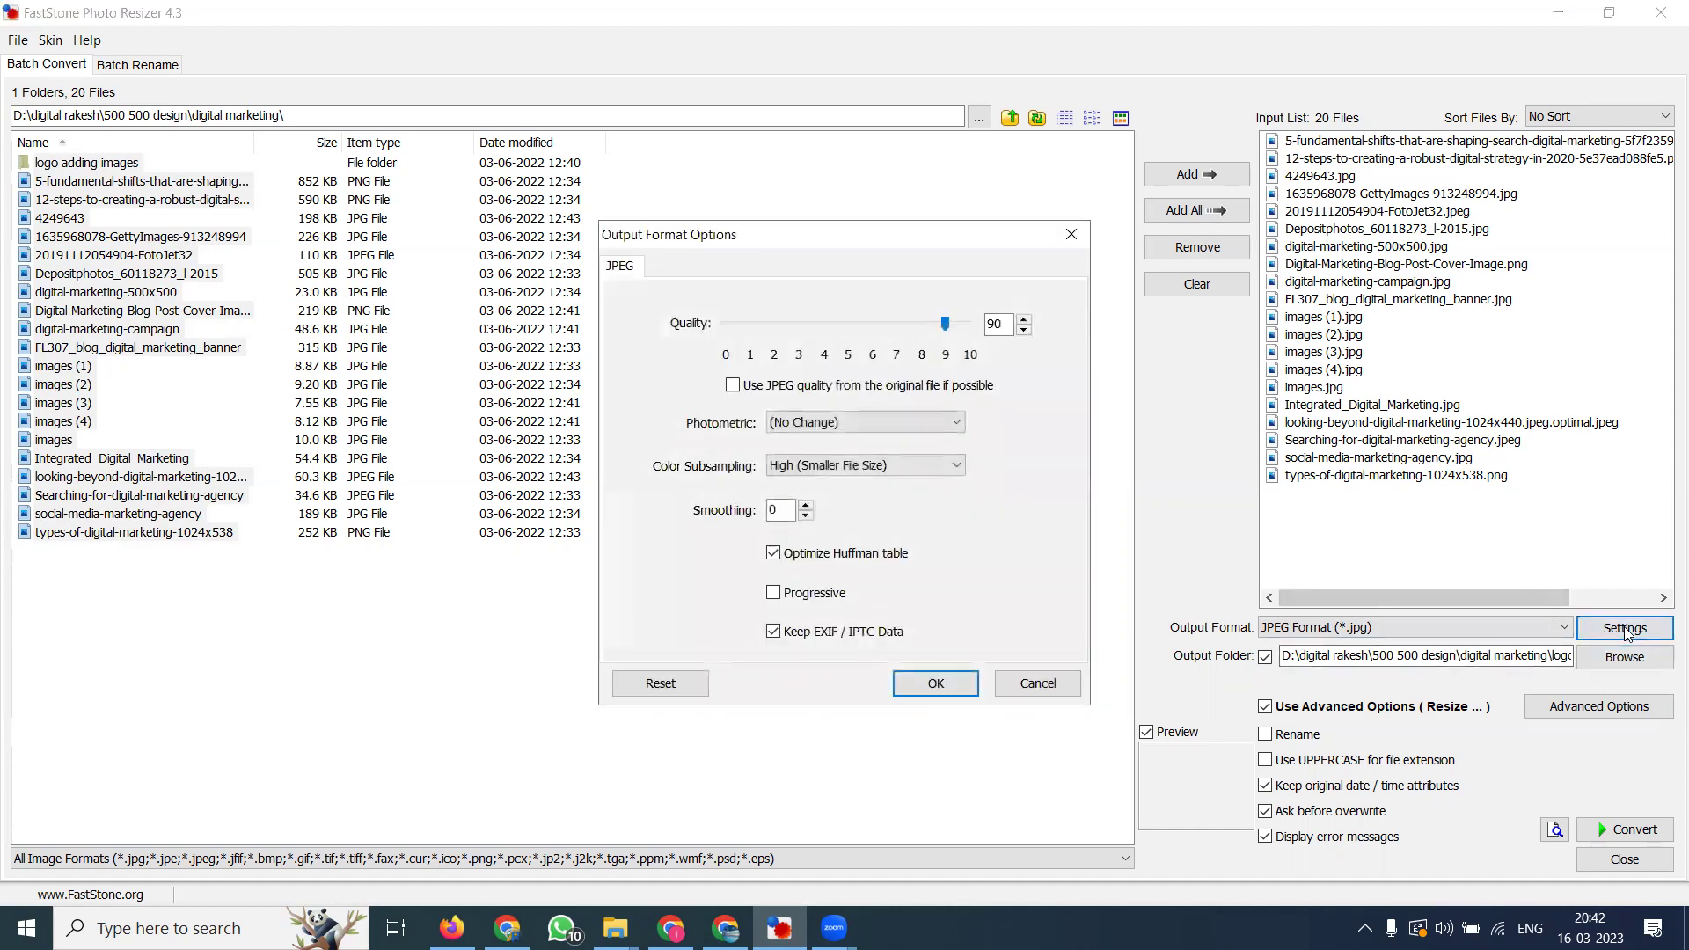
left_click(1073, 679)
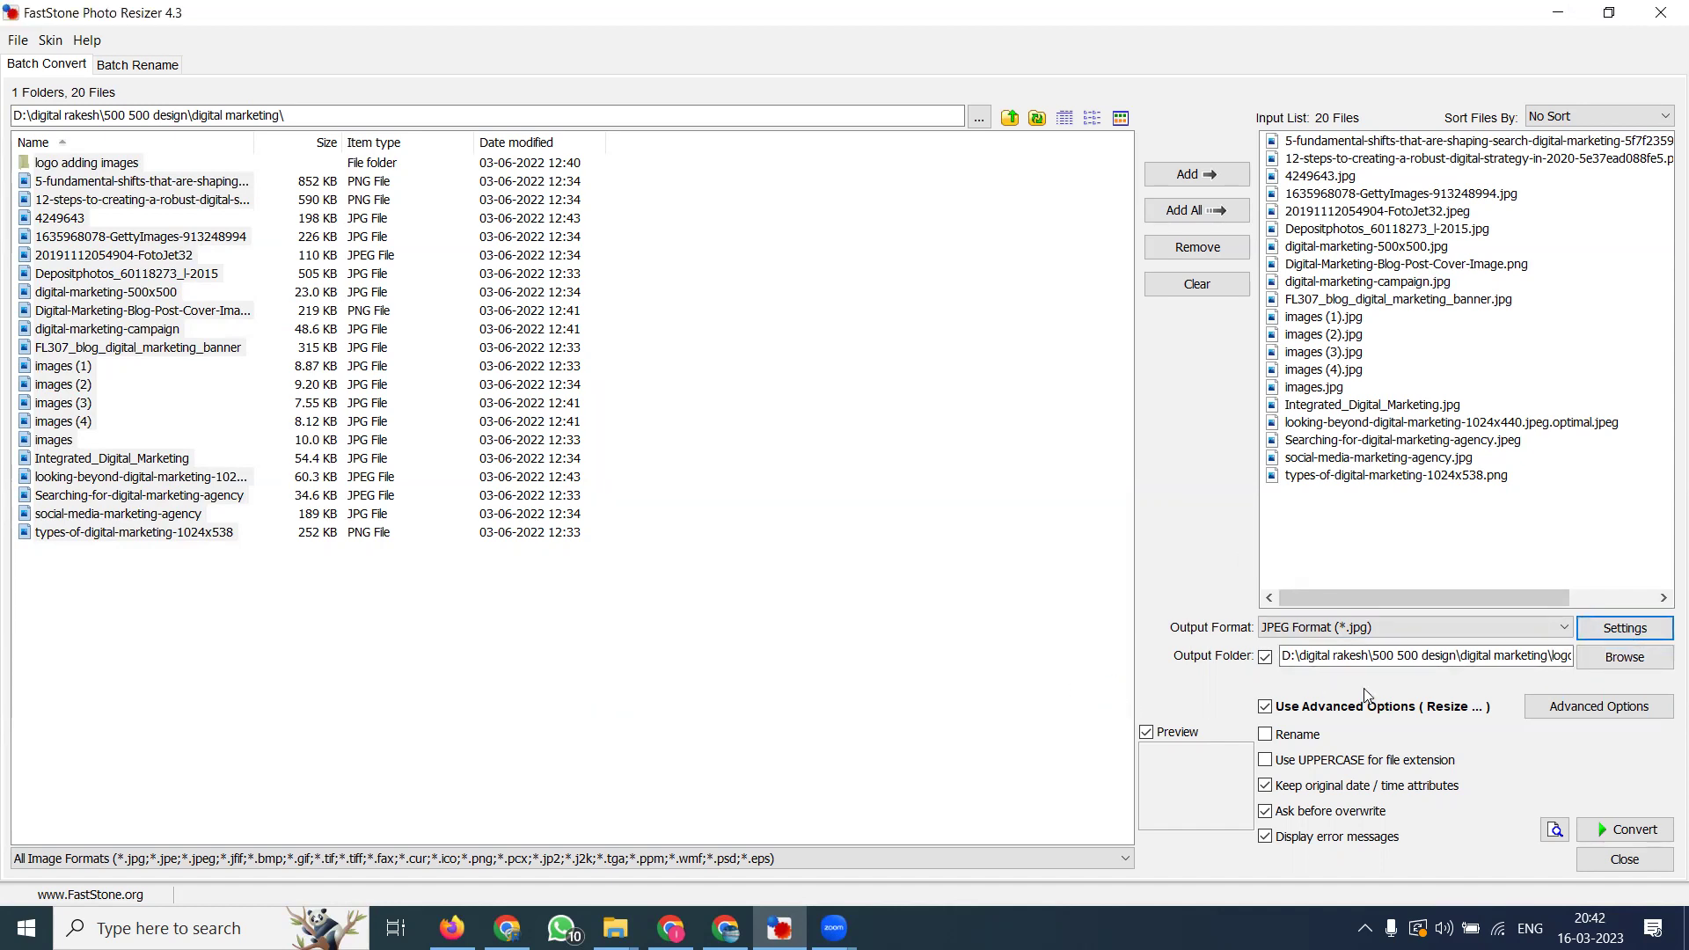
- In Advanced Options, browse the Resize, Crop, Canvas, Color Depth, Adjustments, DPI and Text tabs, ending on Watermark
left_click(1558, 714)
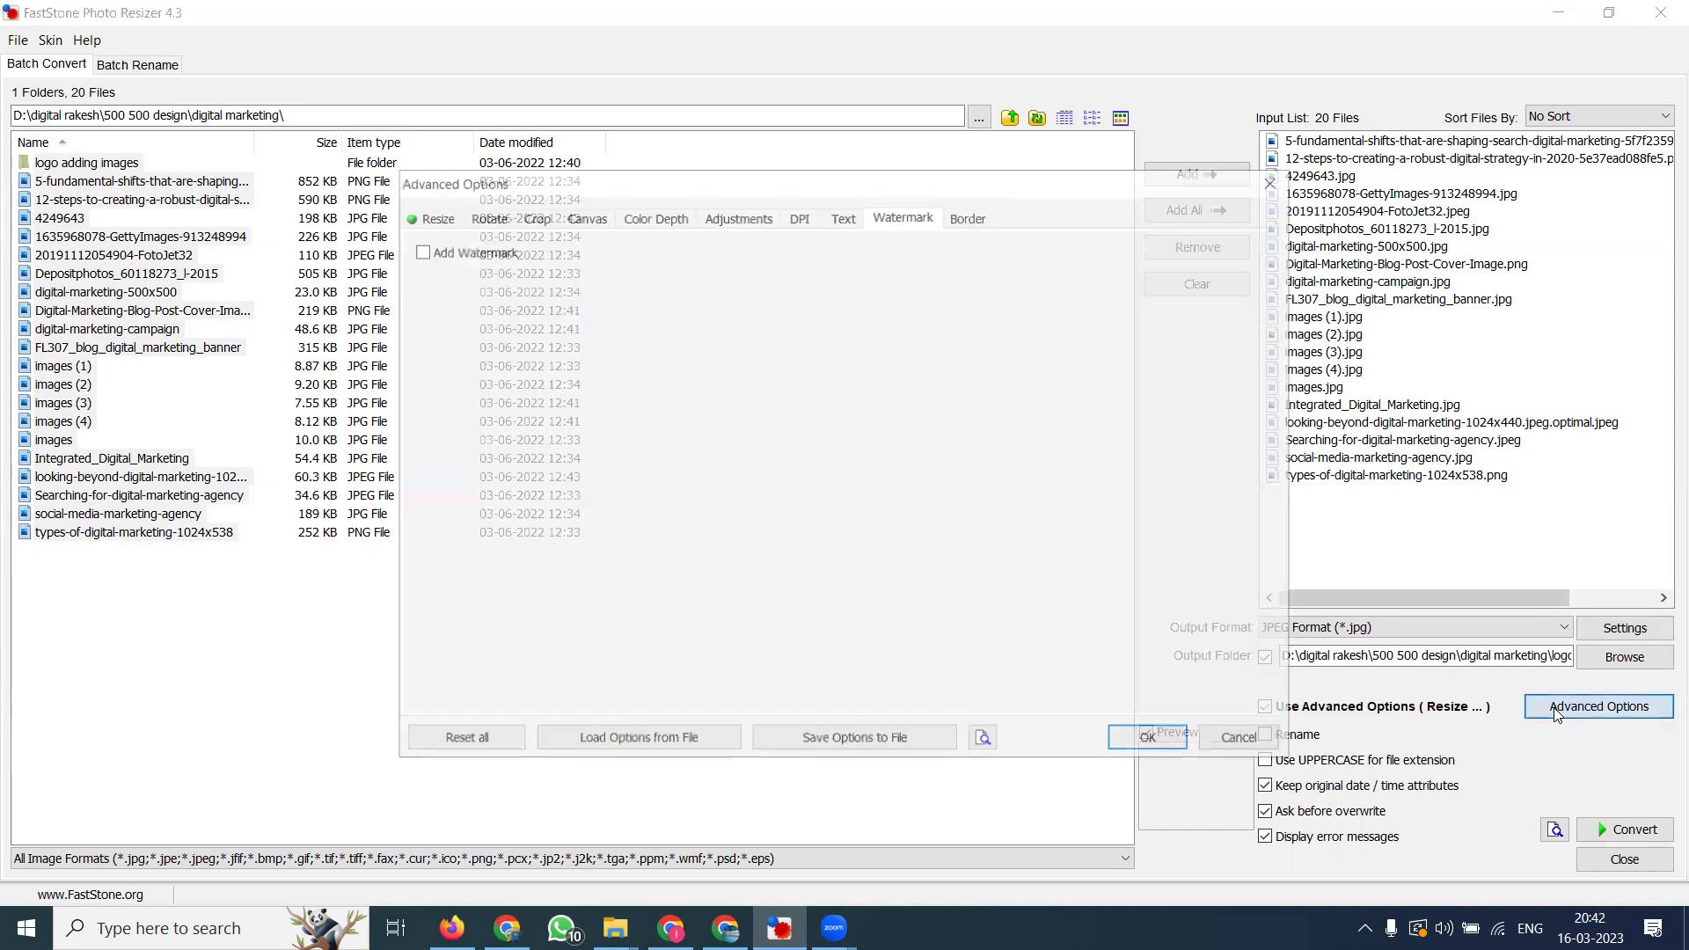
left_click(428, 213)
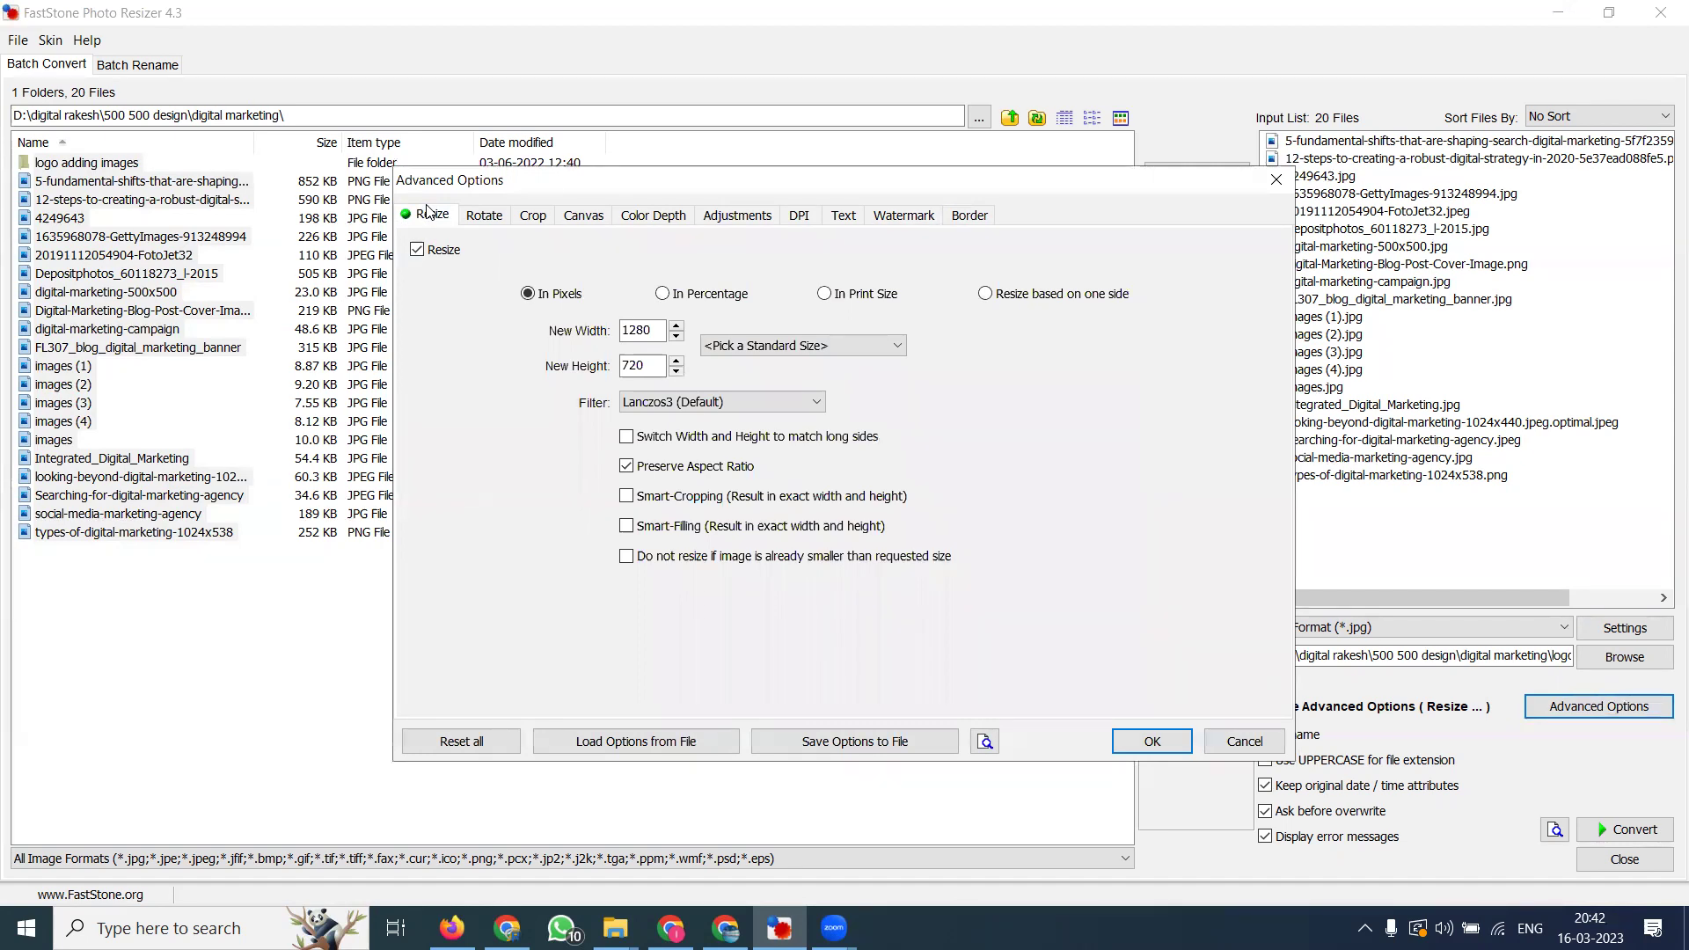
left_click(525, 218)
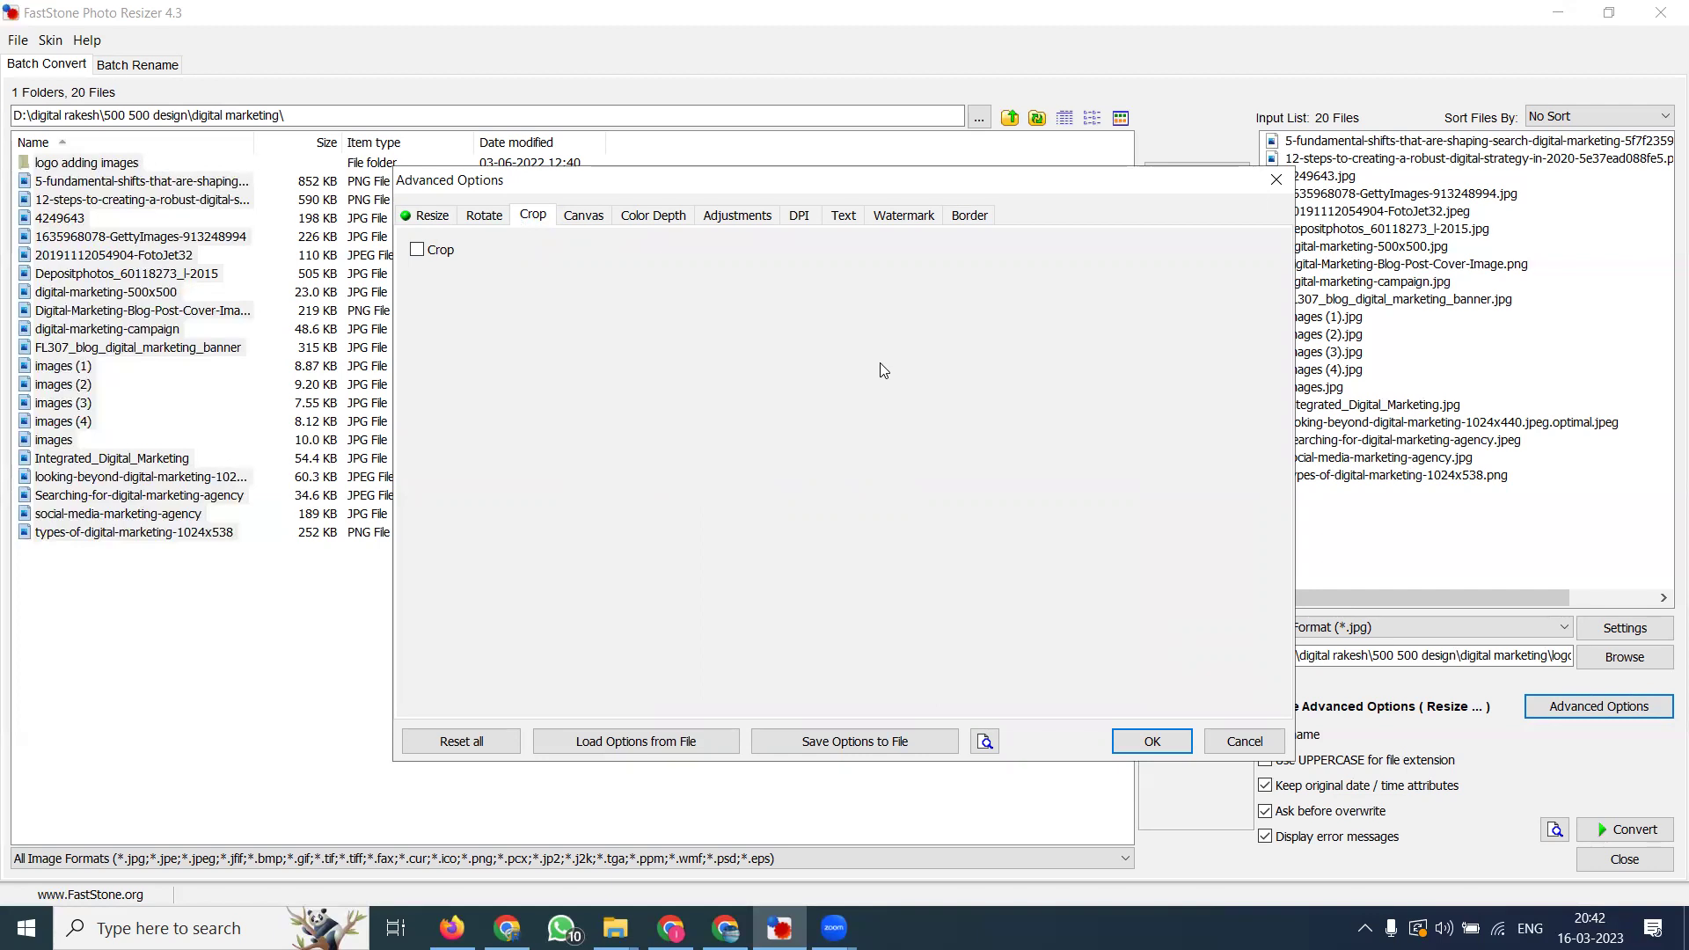
left_click(574, 222)
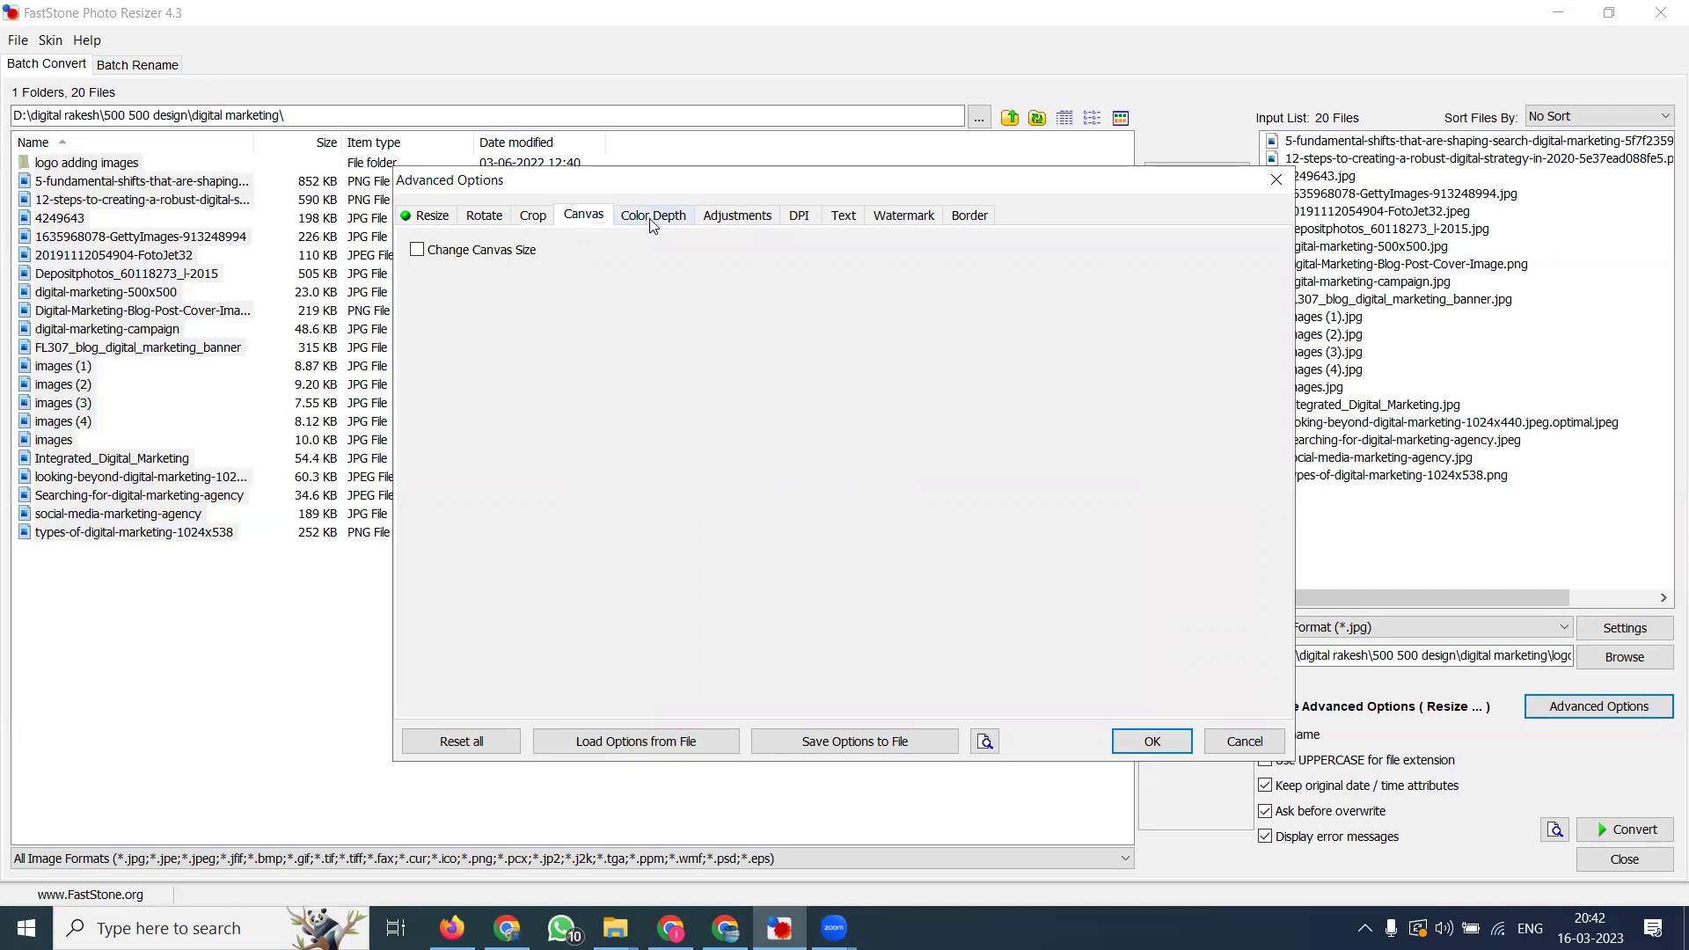
left_click(653, 225)
left_click(728, 223)
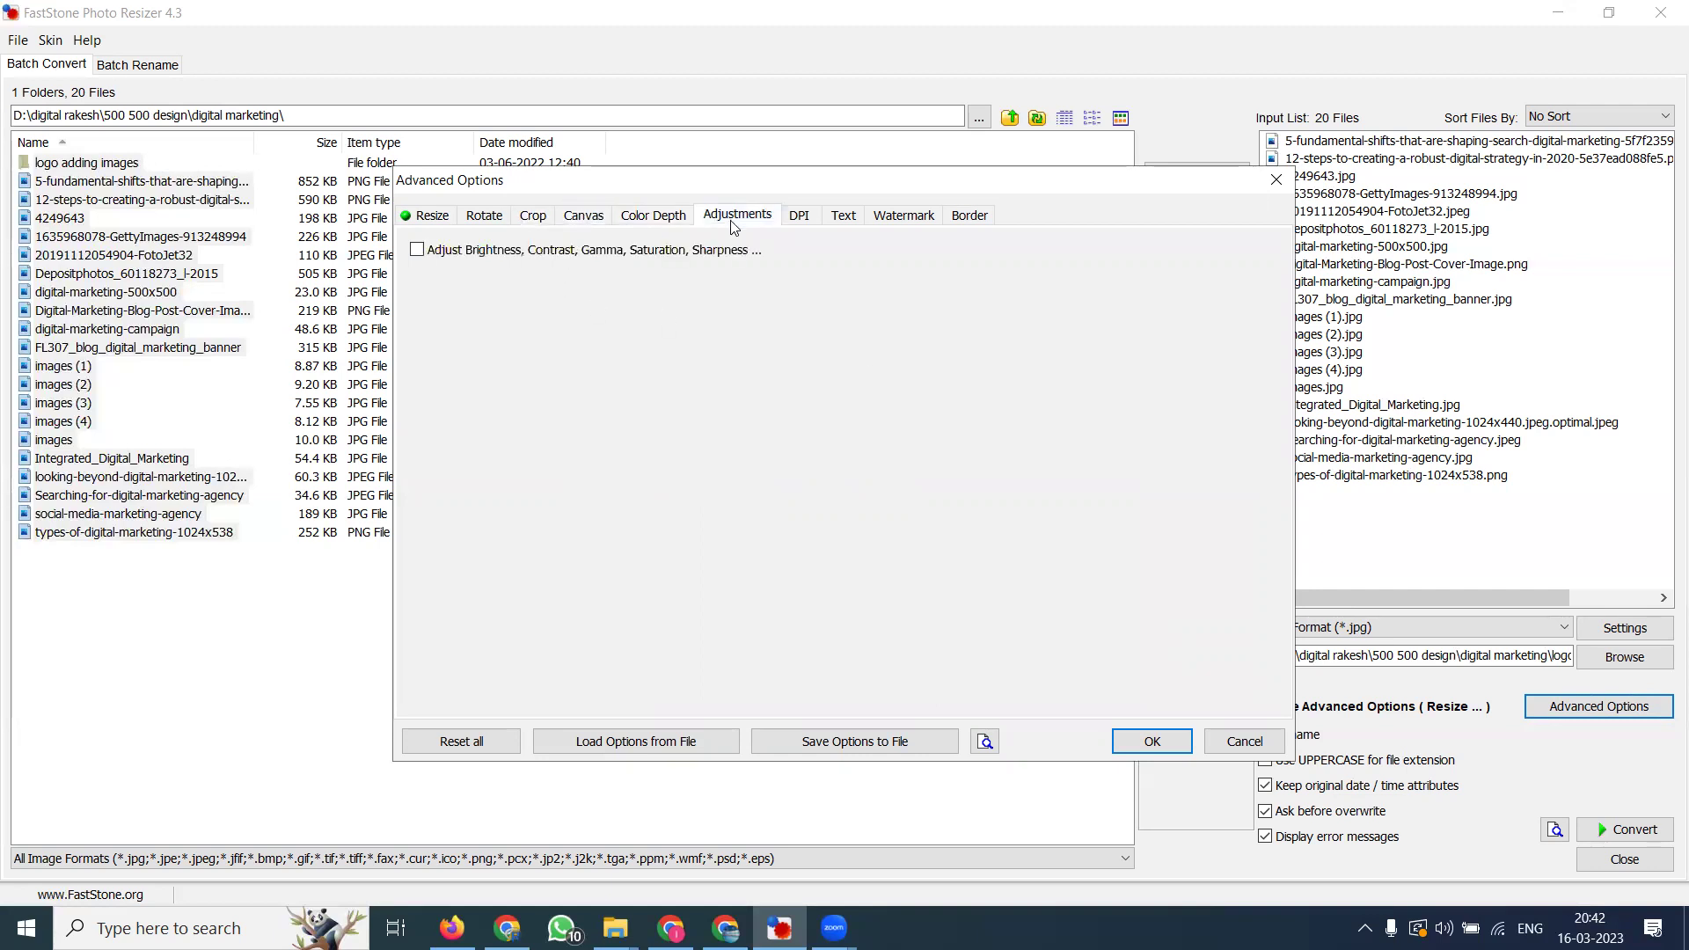
left_click(796, 222)
left_click(838, 223)
left_click(897, 224)
- Enable Add Watermark and browse to D:\digital rakesh with large-thumbnail view
left_click(478, 253)
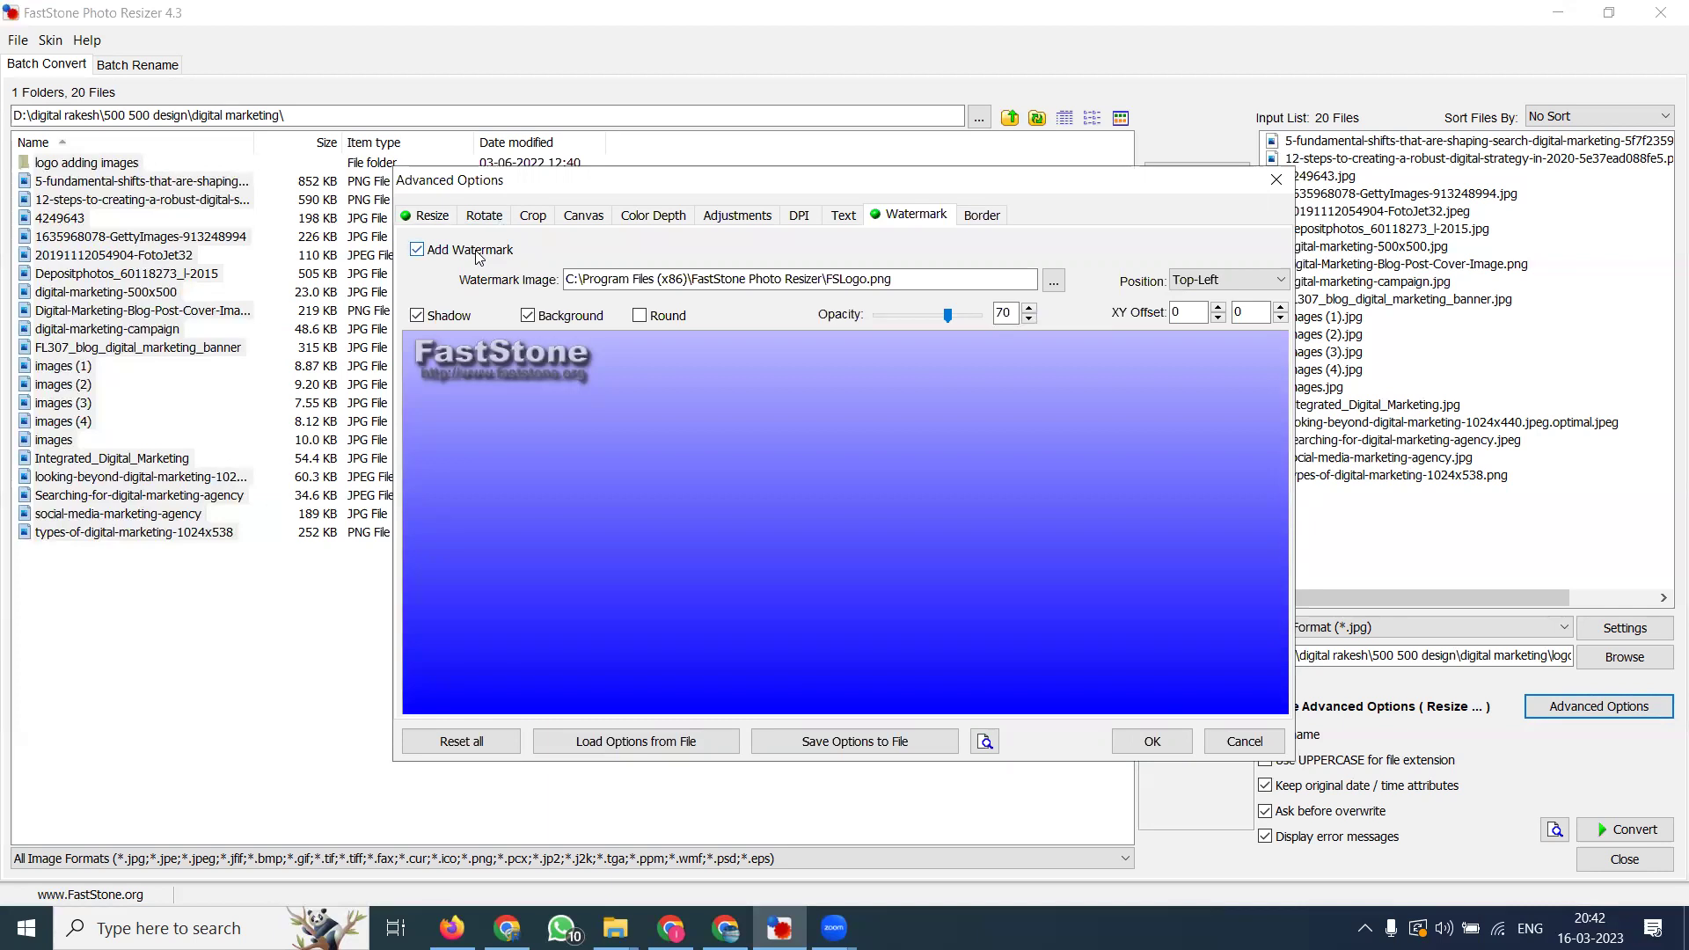
left_click(1053, 280)
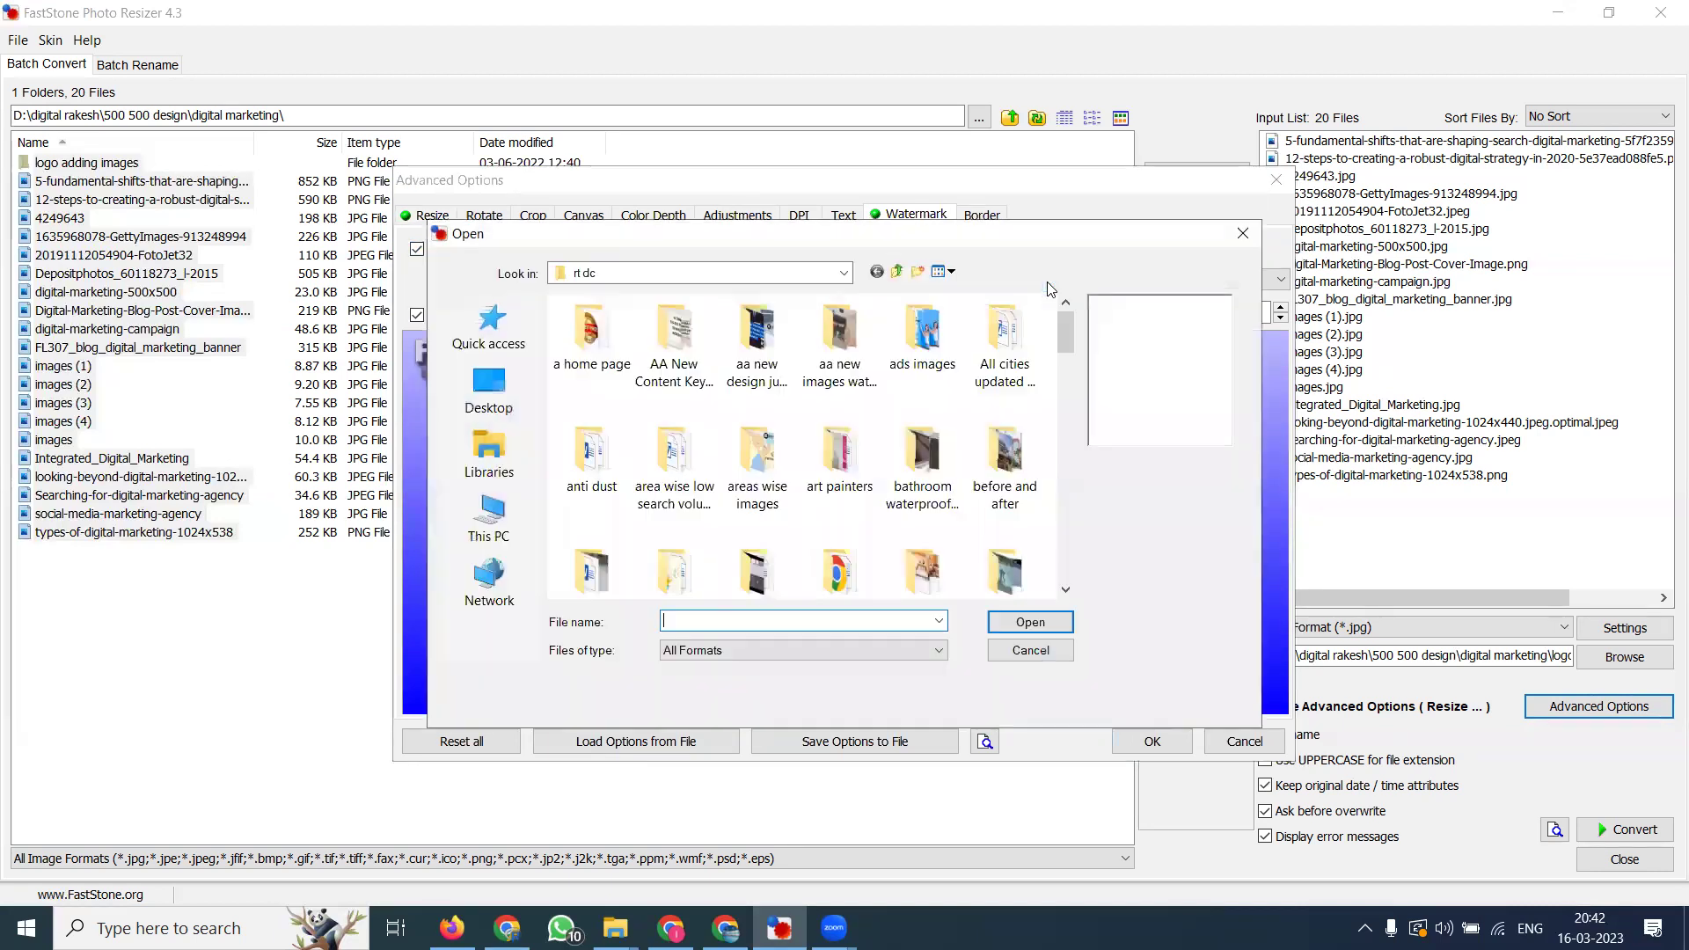
left_click(490, 519)
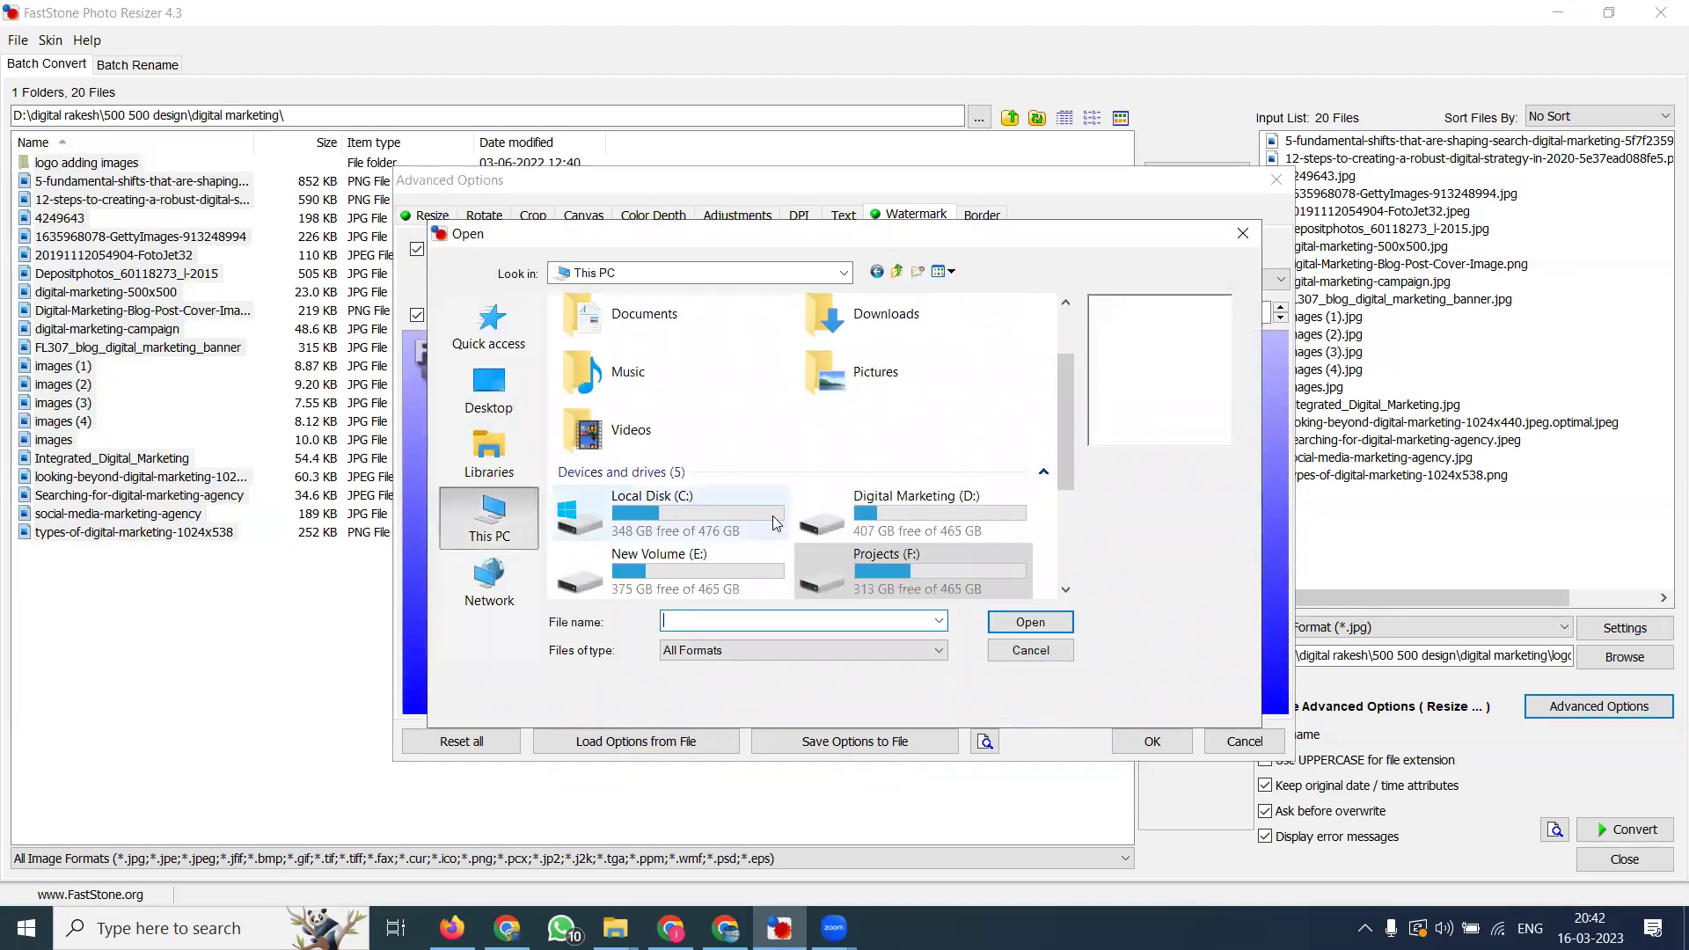
double_click(823, 526)
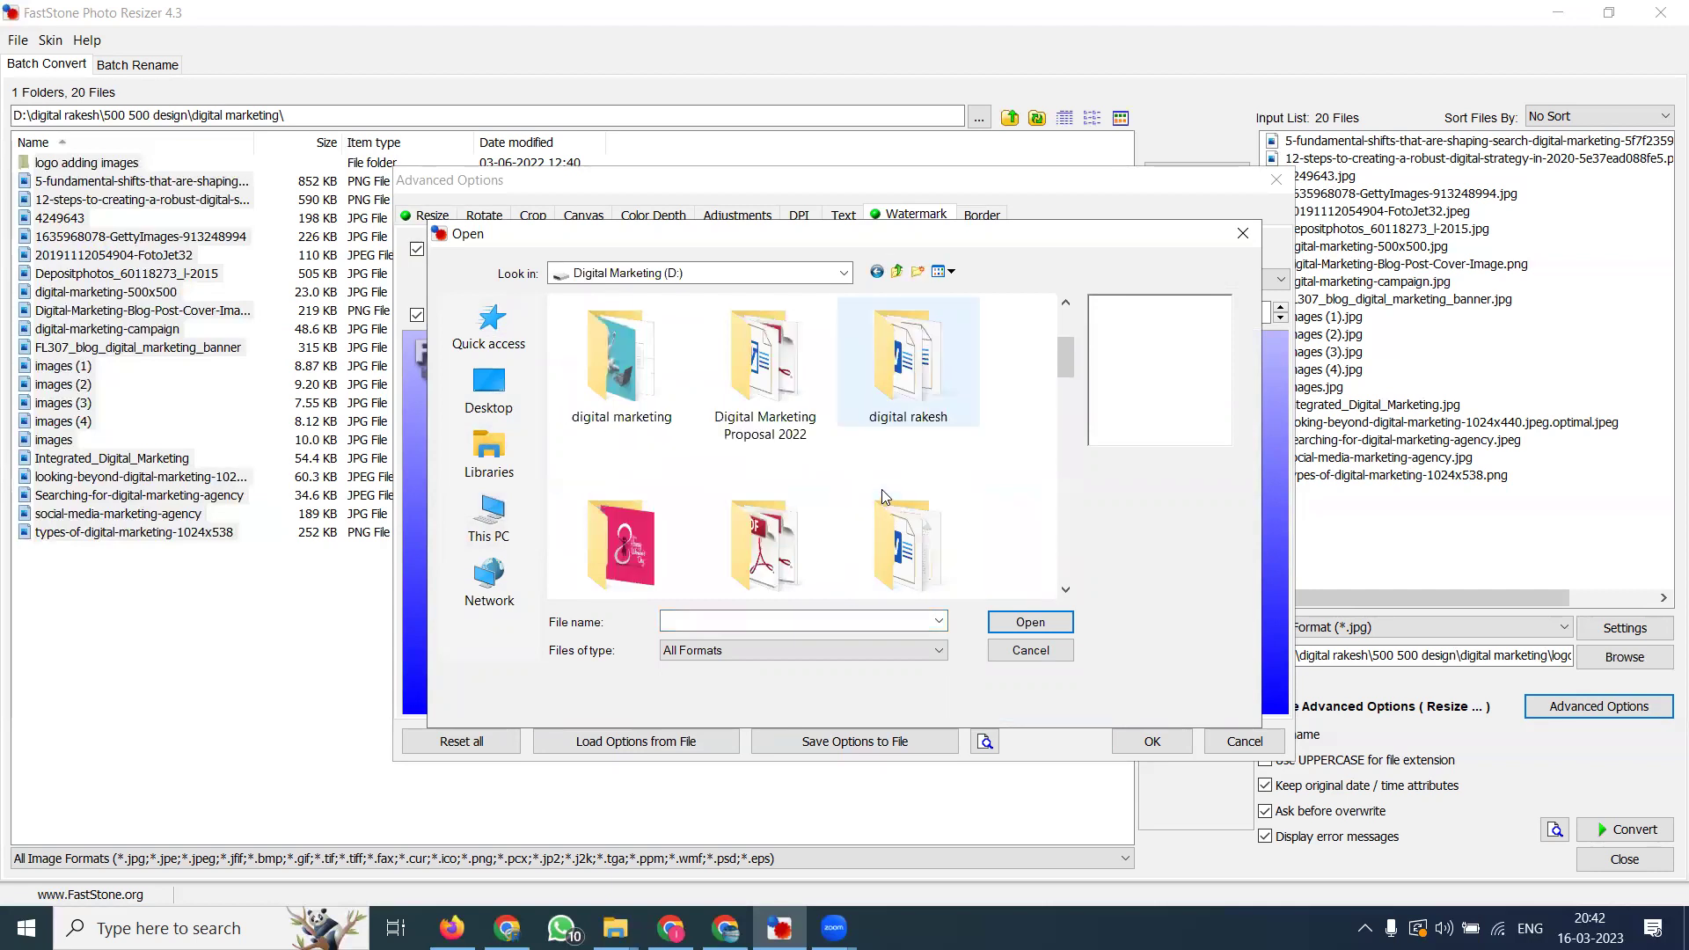
double_click(913, 374)
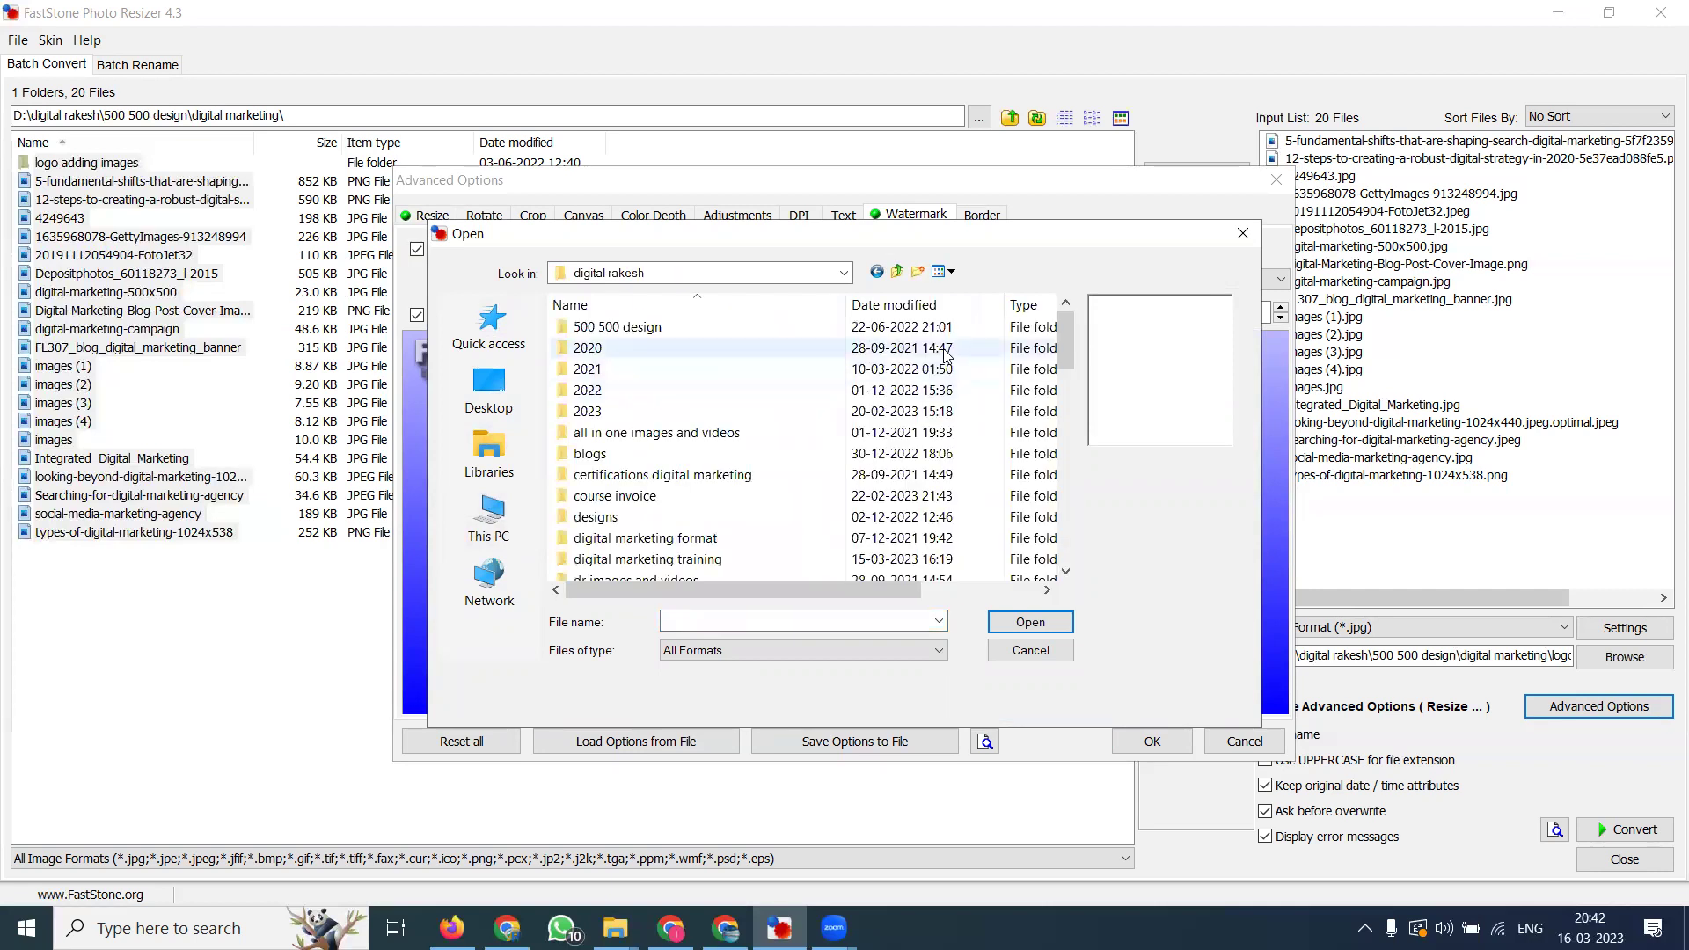
left_click(947, 271)
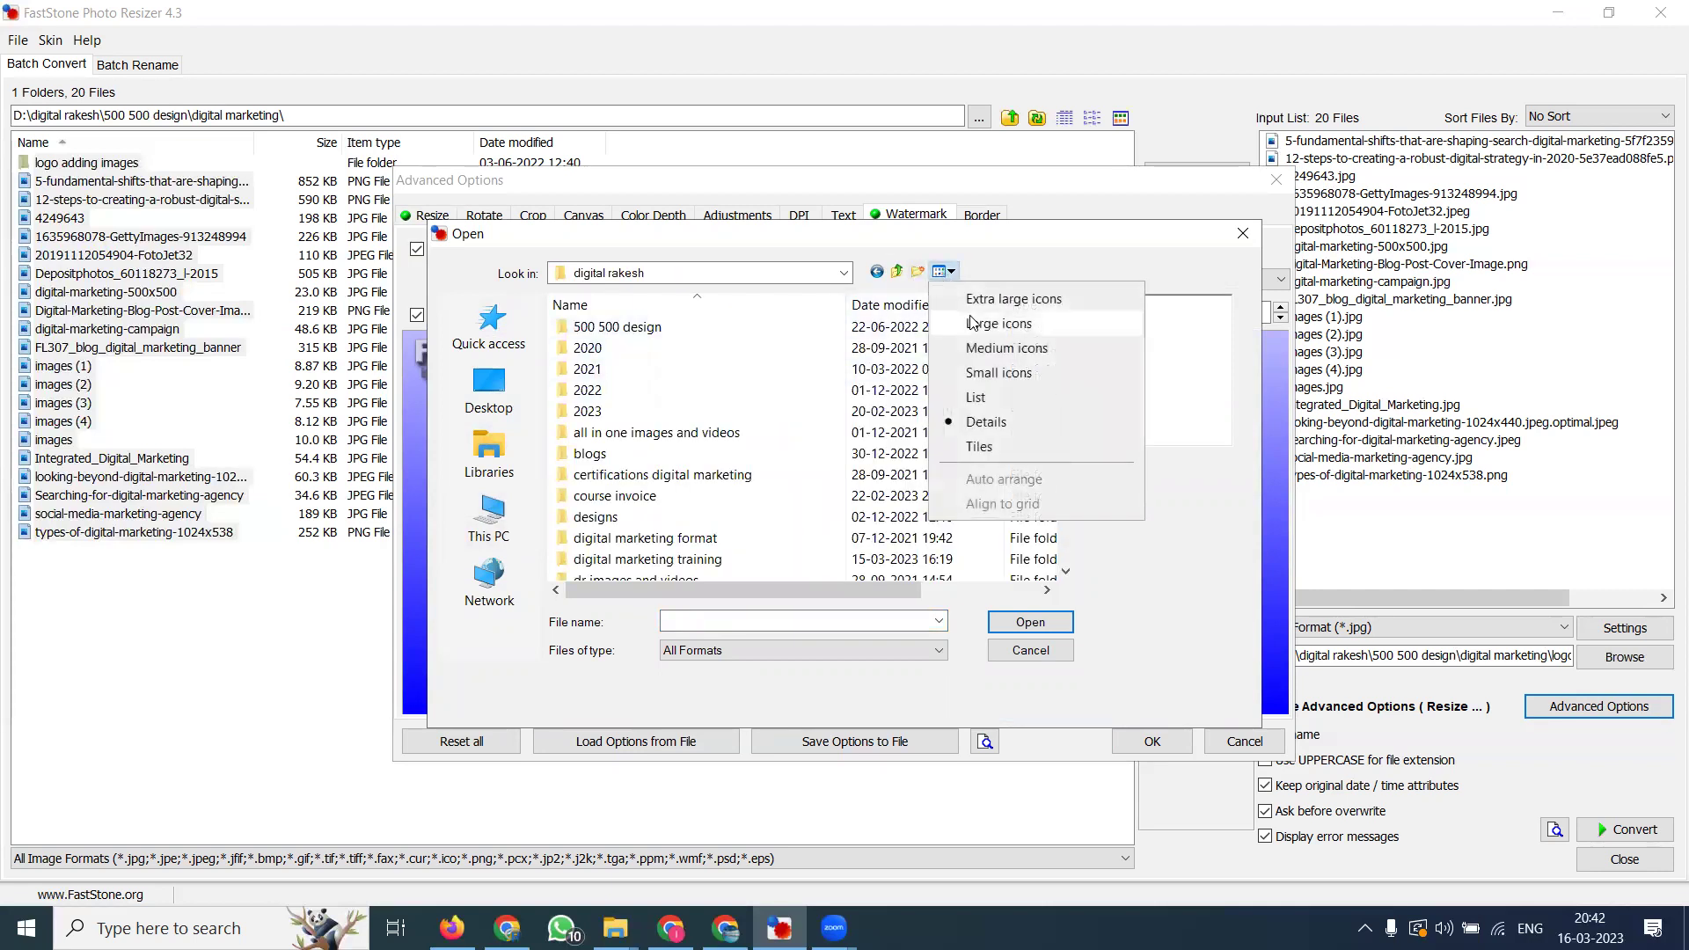
left_click(975, 327)
scroll(952, 394, "down", 3)
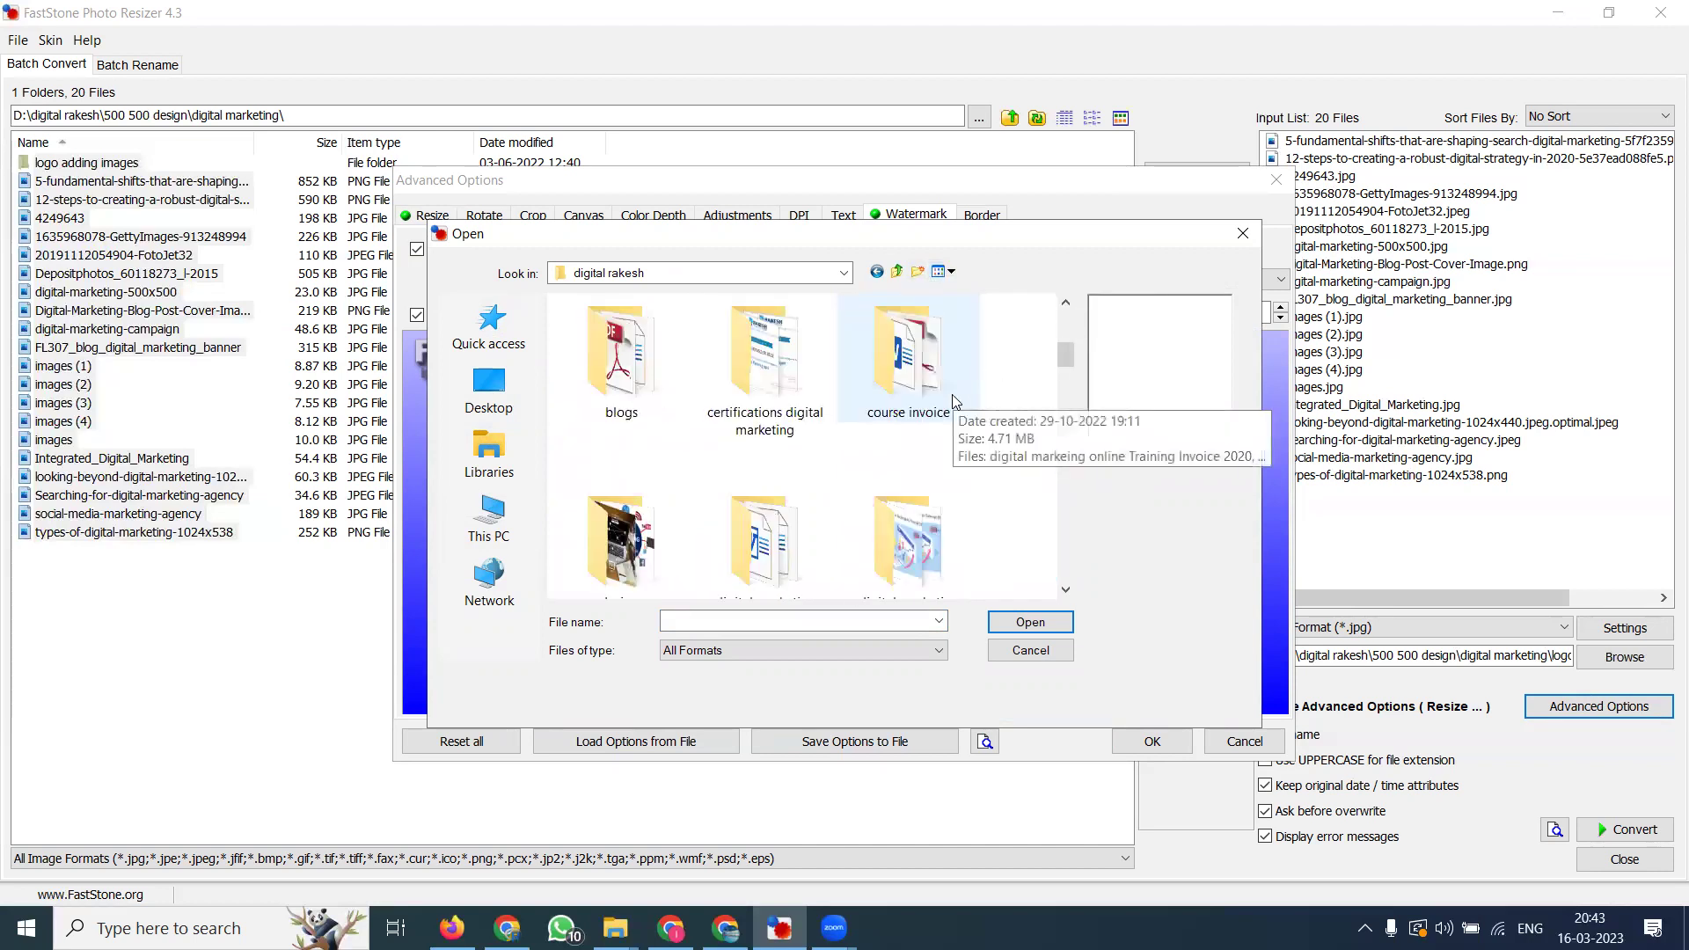
scroll(953, 400, "down", 3)
scroll(912, 409, "down", 3)
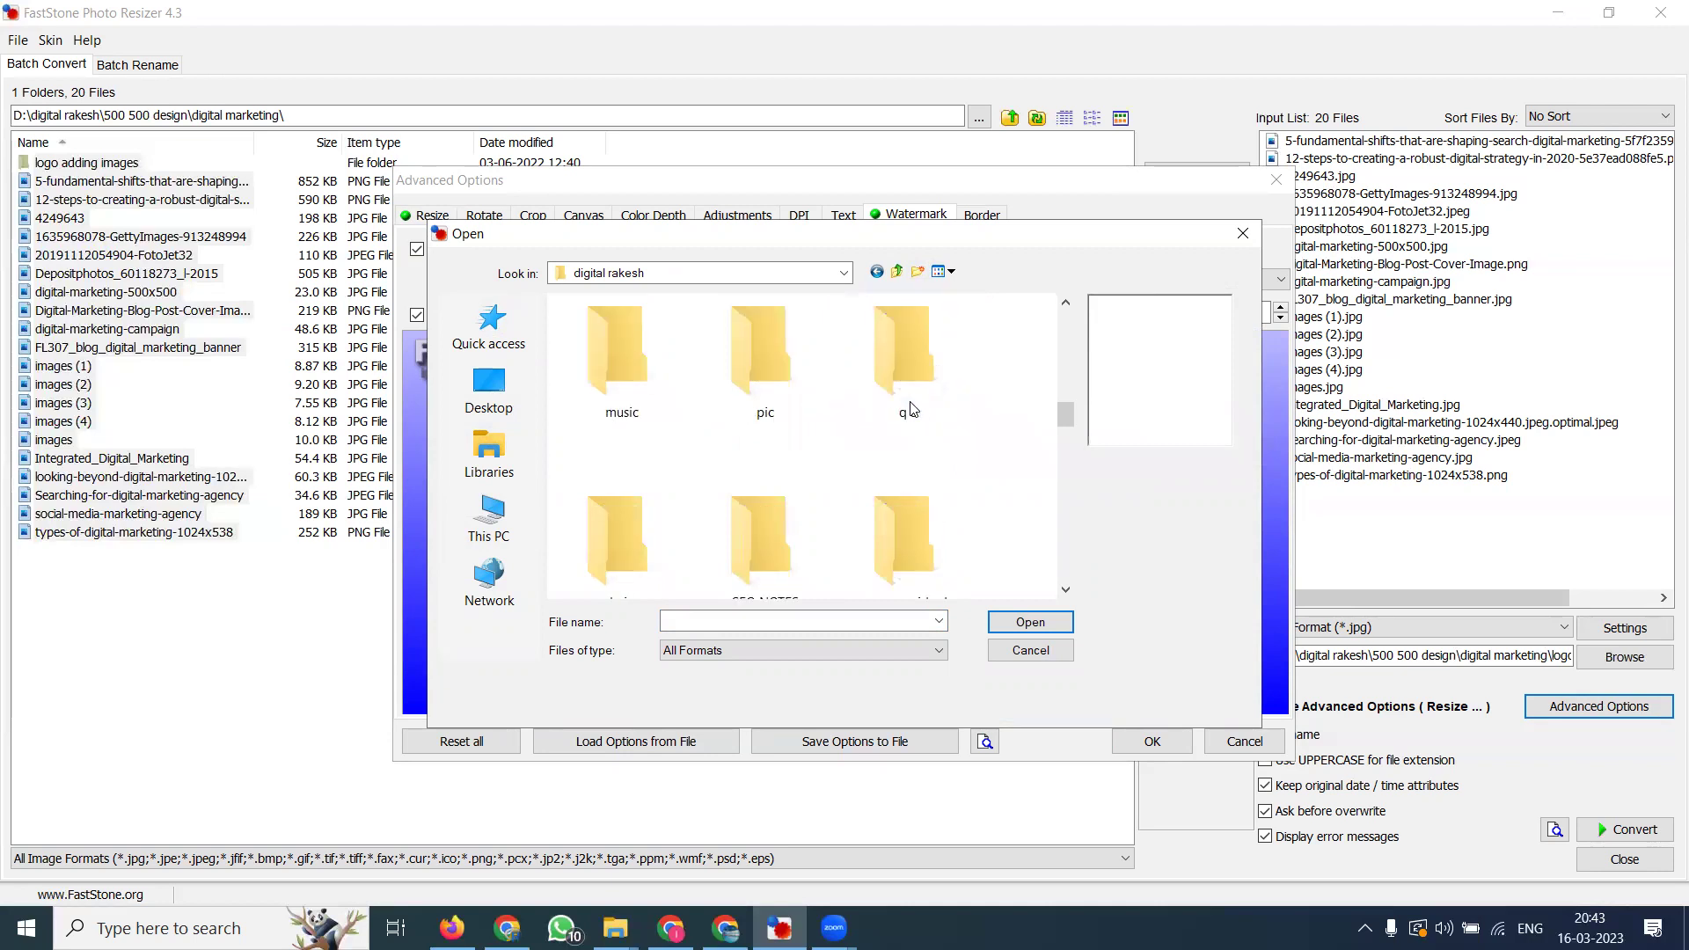
scroll(912, 409, "down", 5)
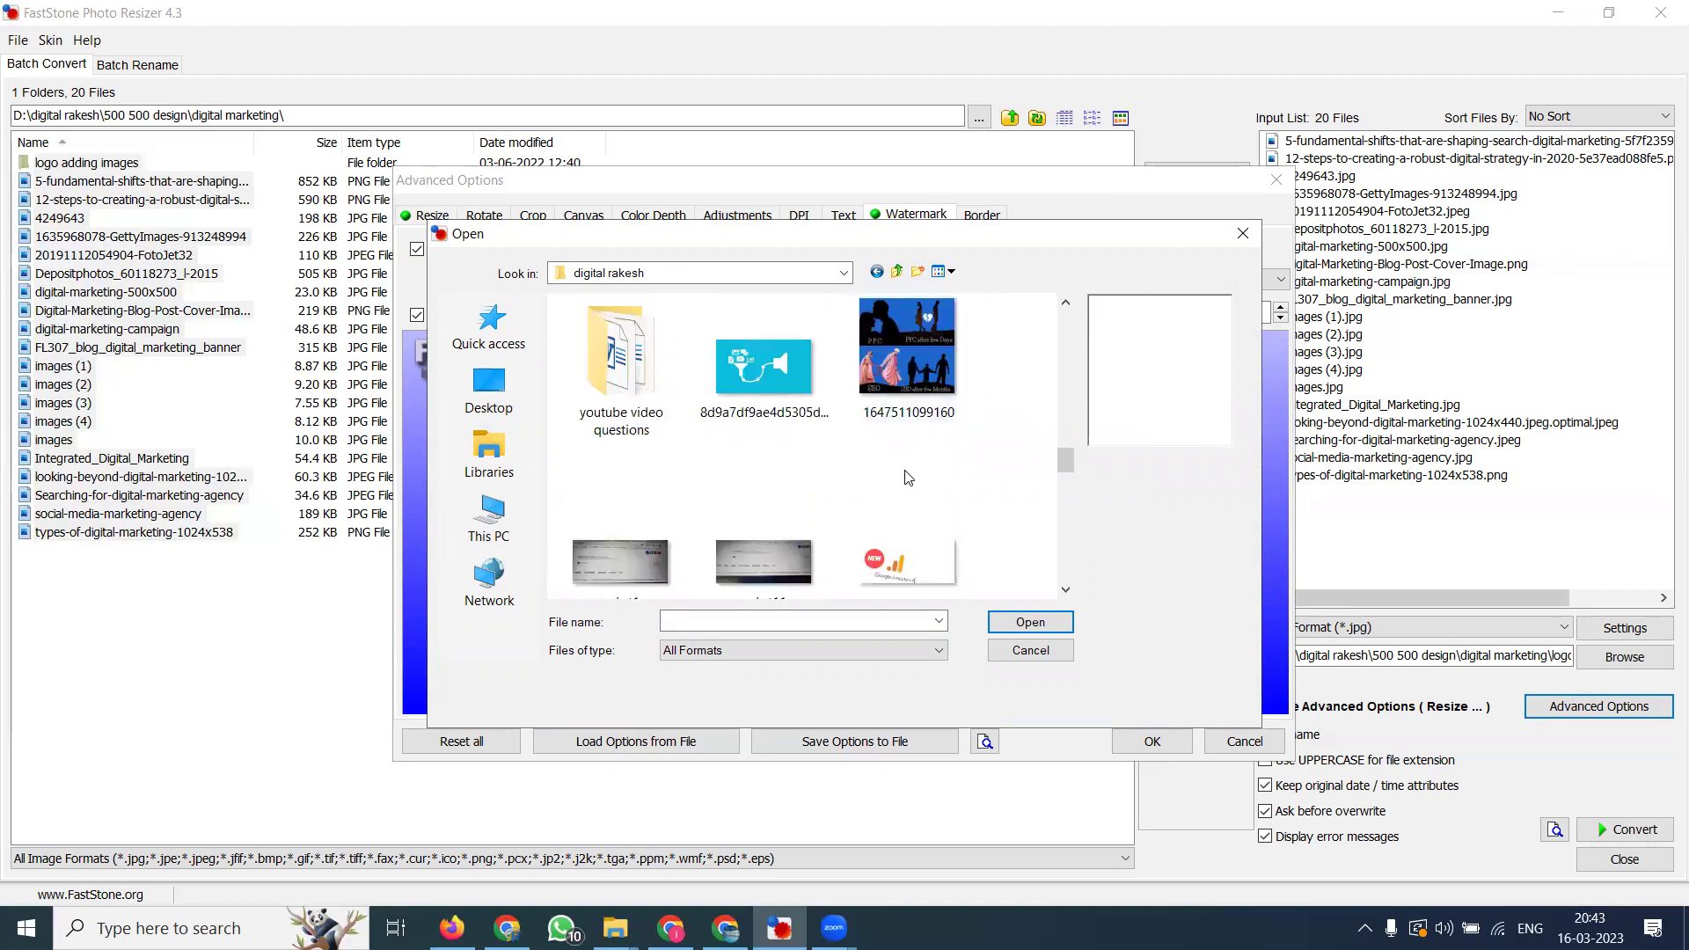
scroll(909, 478, "up", 2)
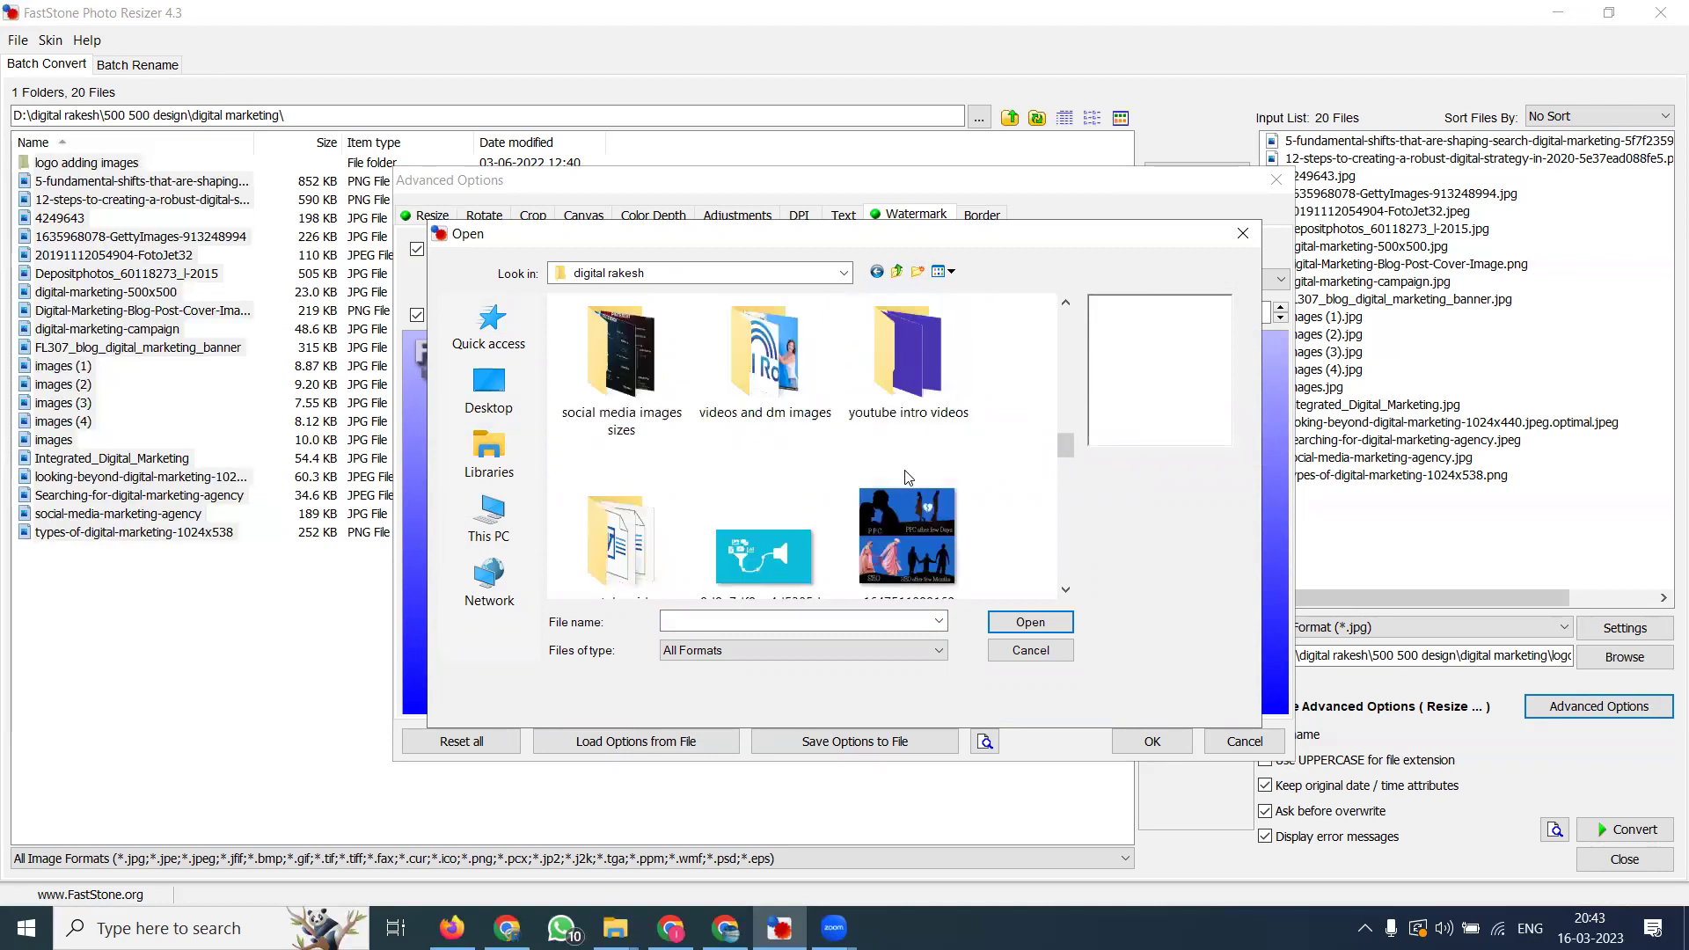
double_click(754, 363)
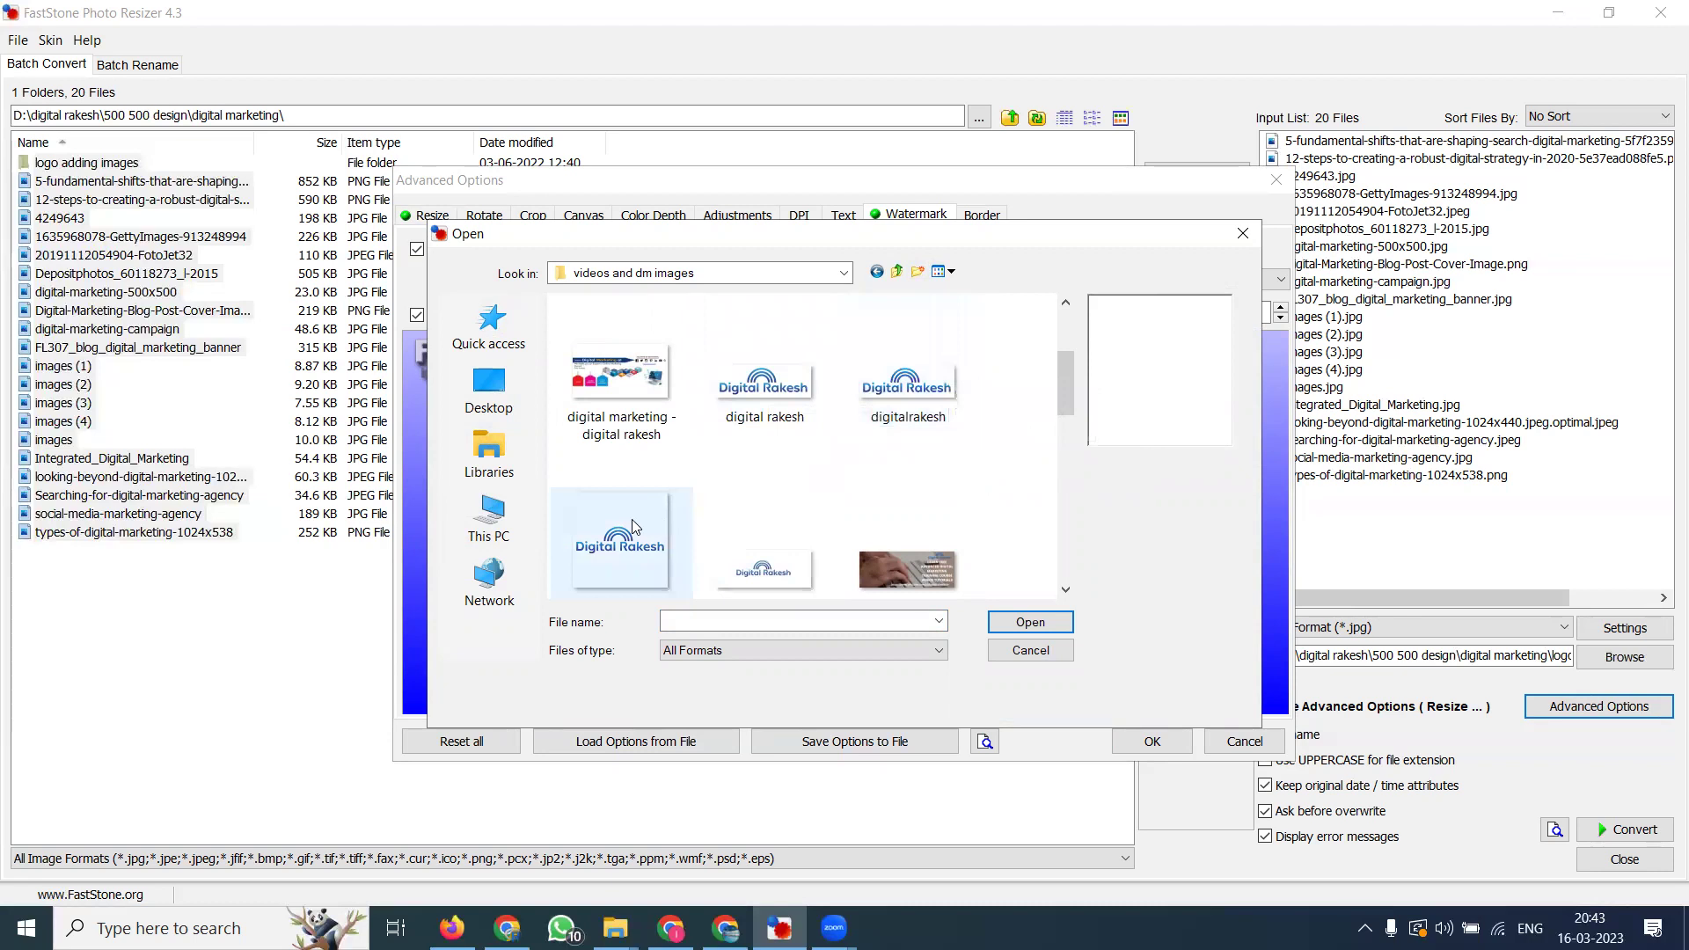
scroll(798, 506, "down", 1)
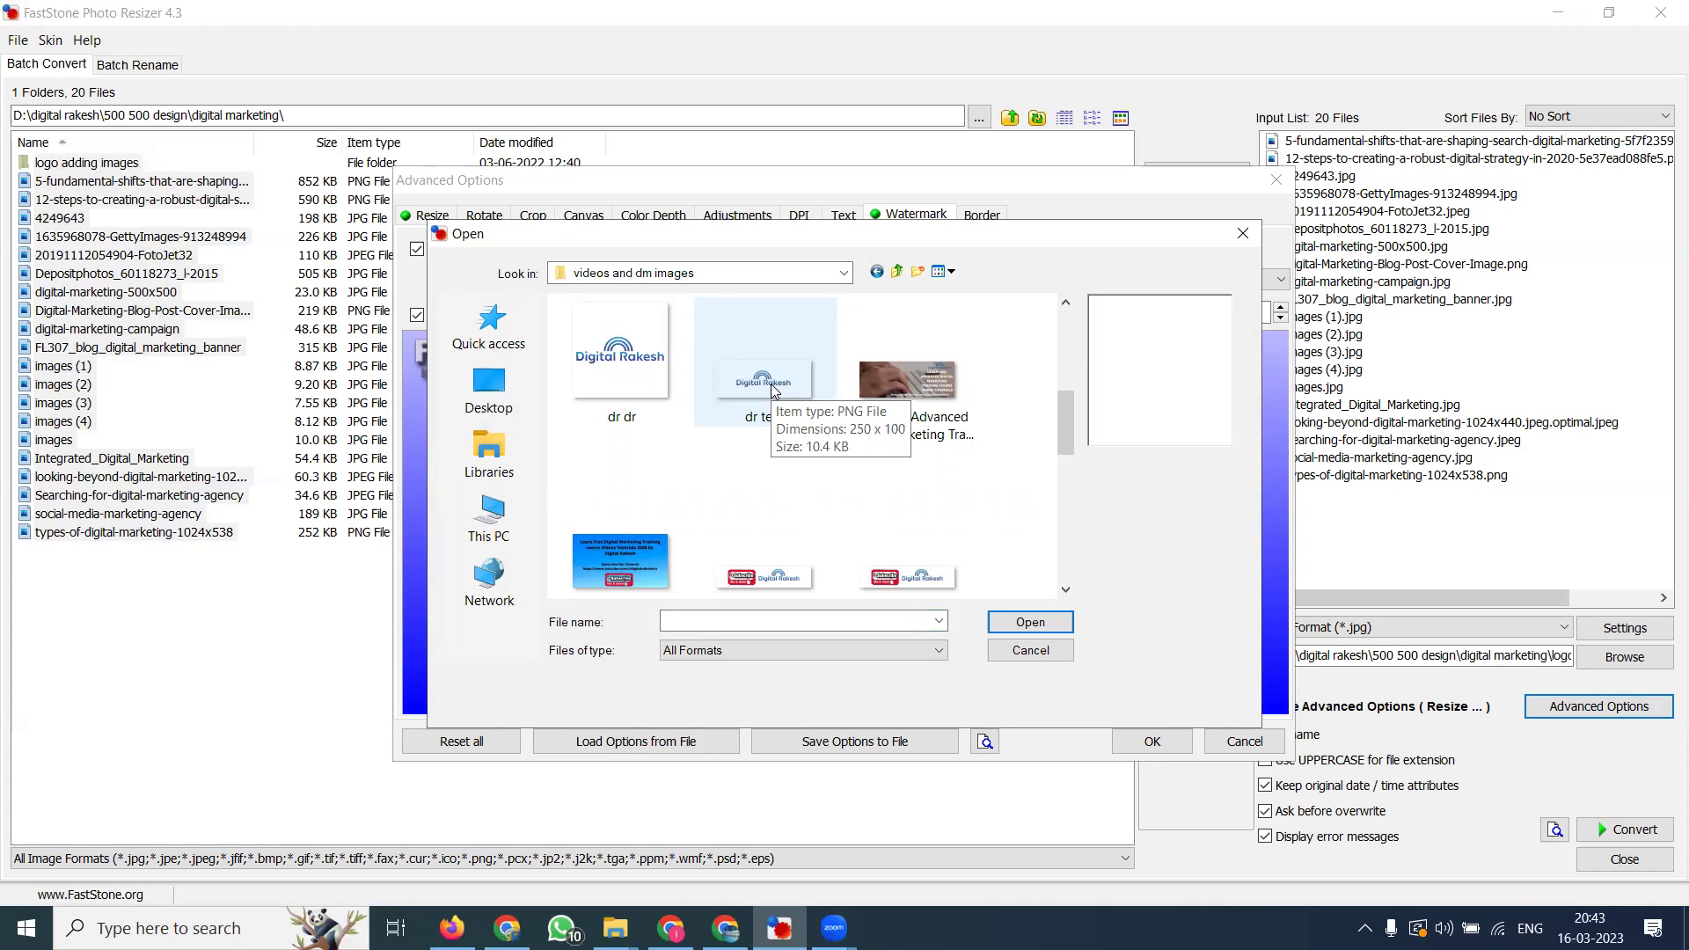
scroll(775, 391, "down", 1)
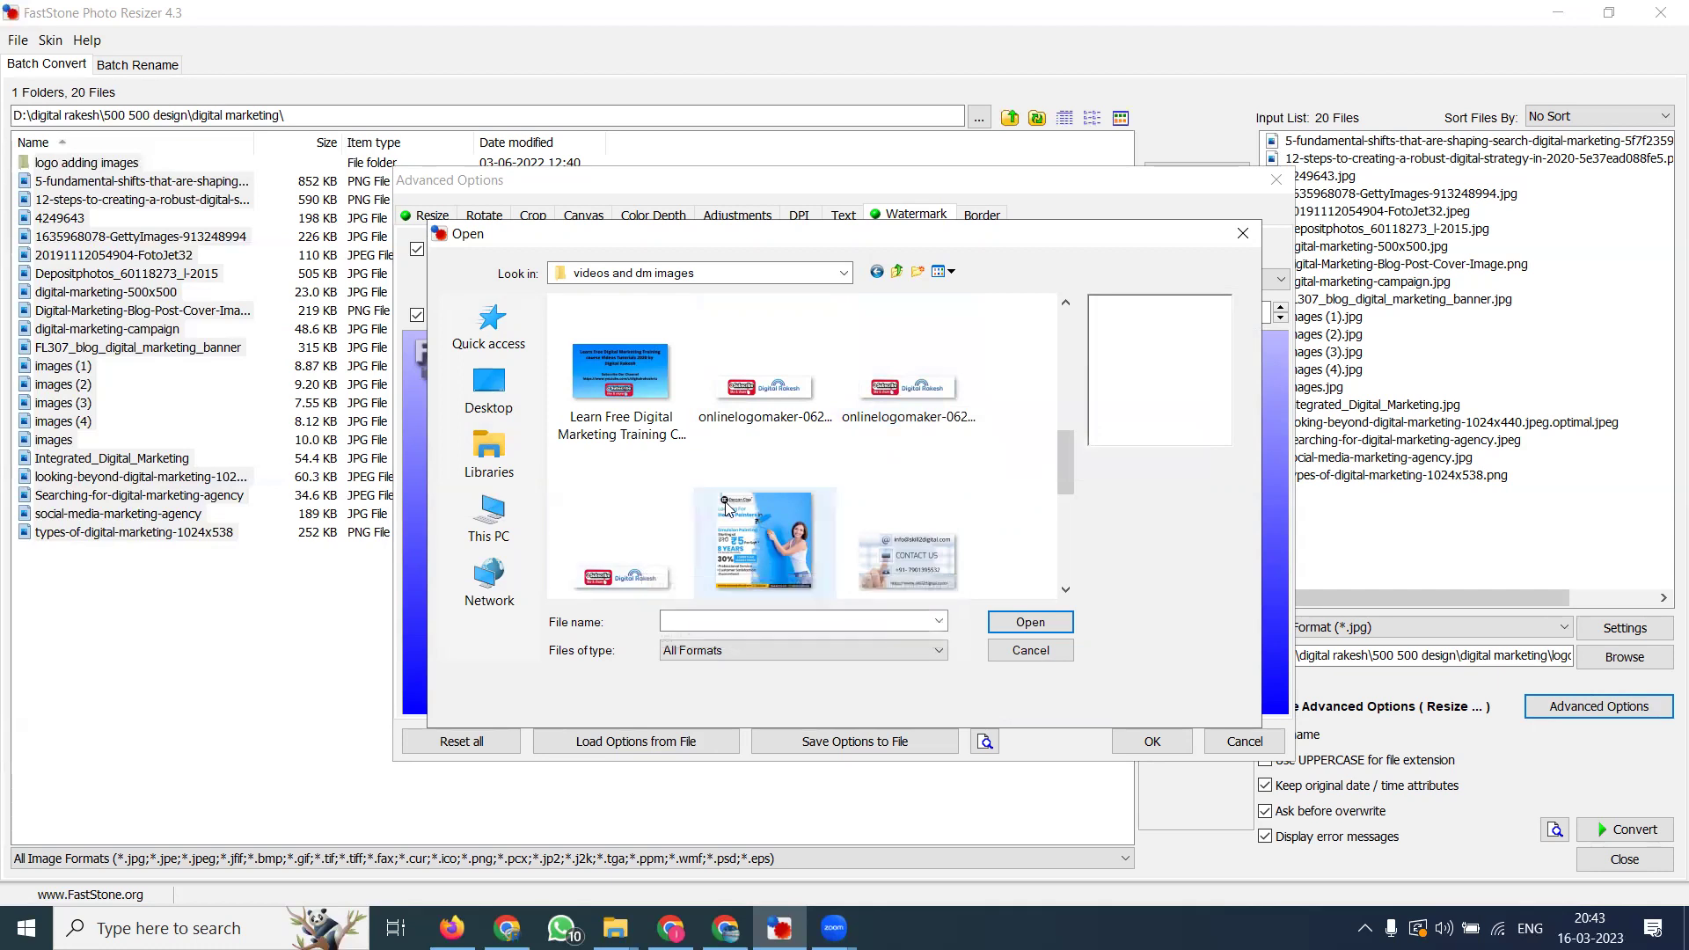
scroll(746, 425, "up", 1)
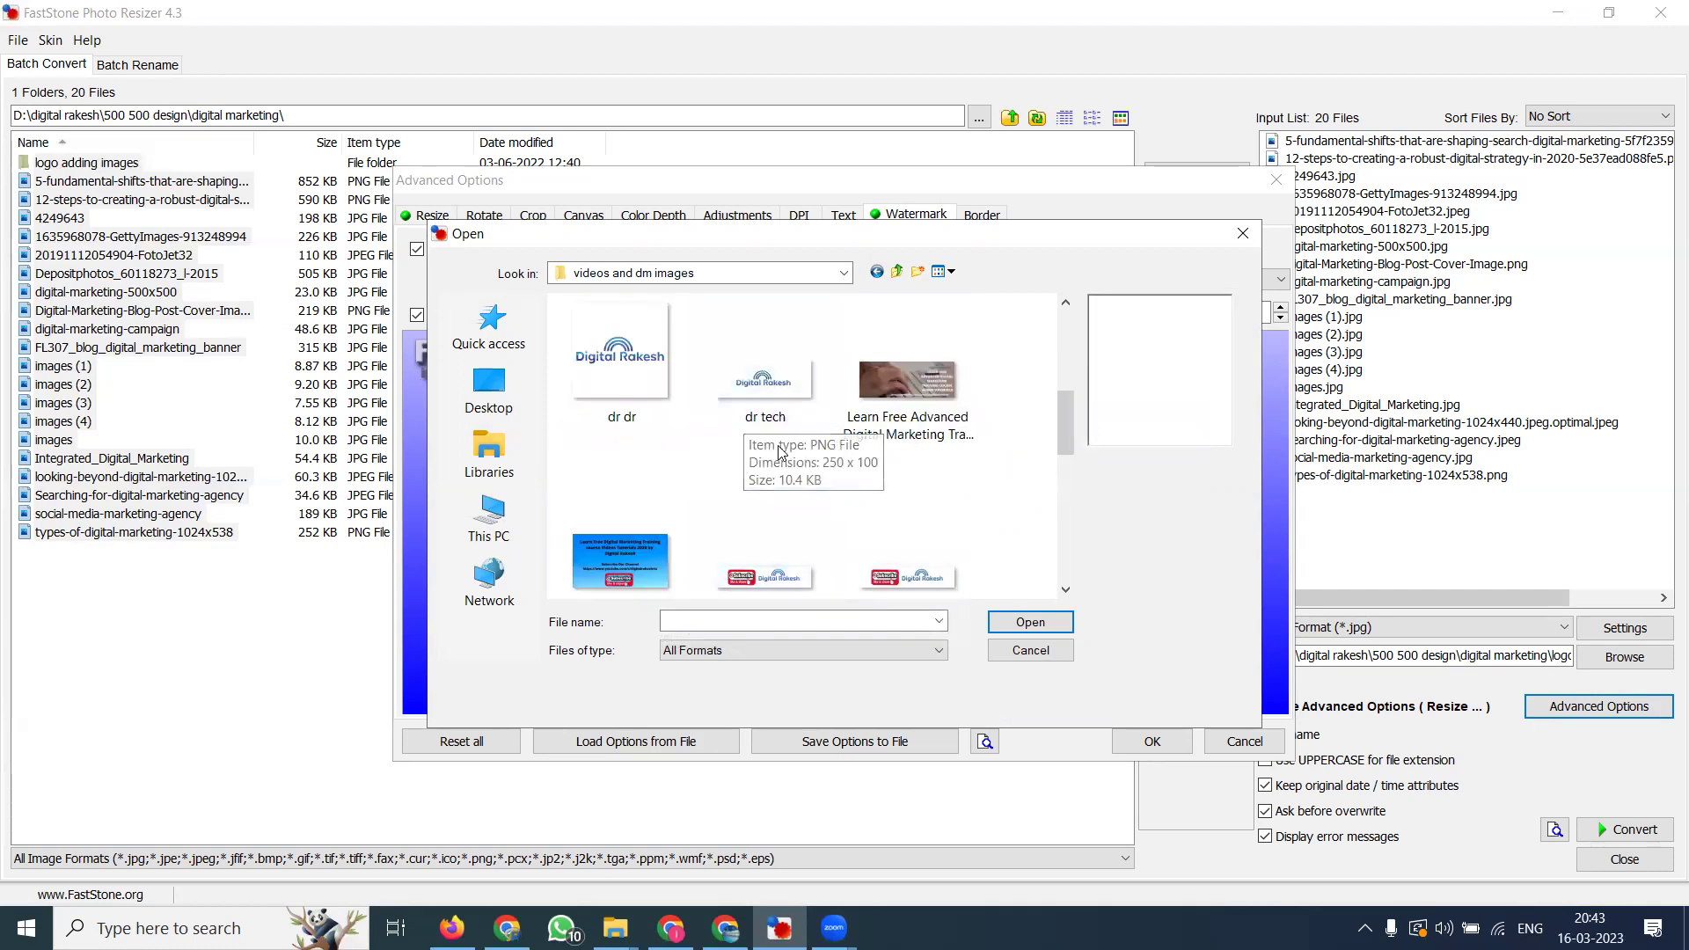
scroll(784, 480, "down", 1)
double_click(782, 415)
left_click_drag(596, 380, 1176, 398)
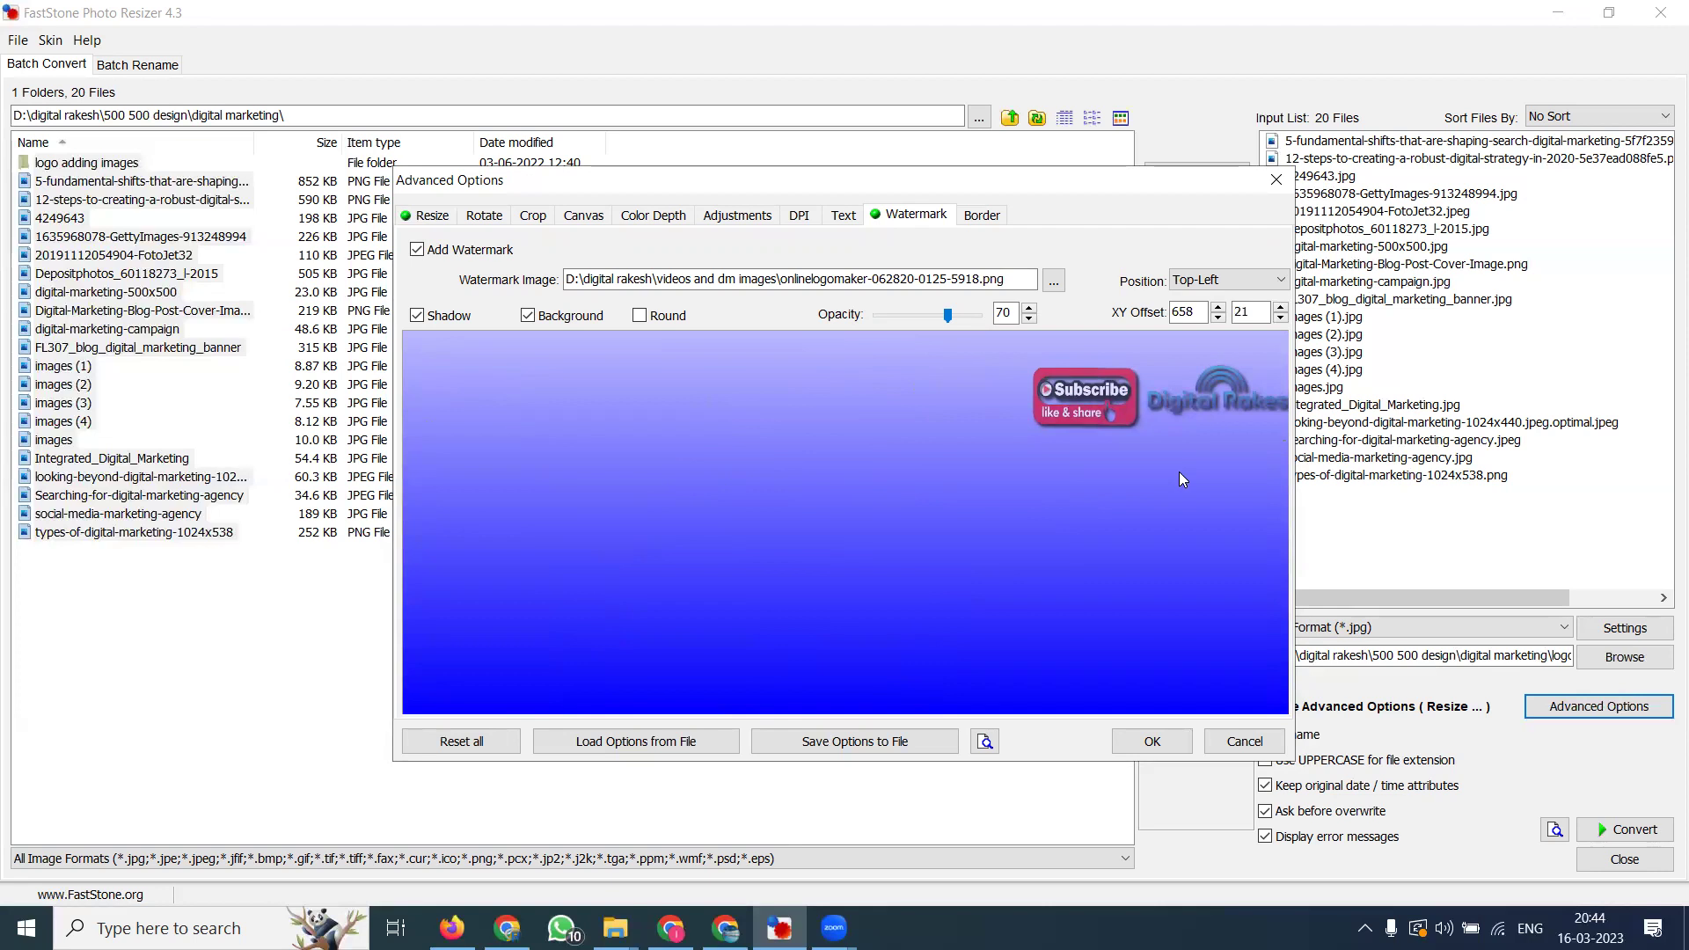
- Uncheck Resize so only the watermark applies, review the other tabs, and confirm Advanced Options
left_click(434, 220)
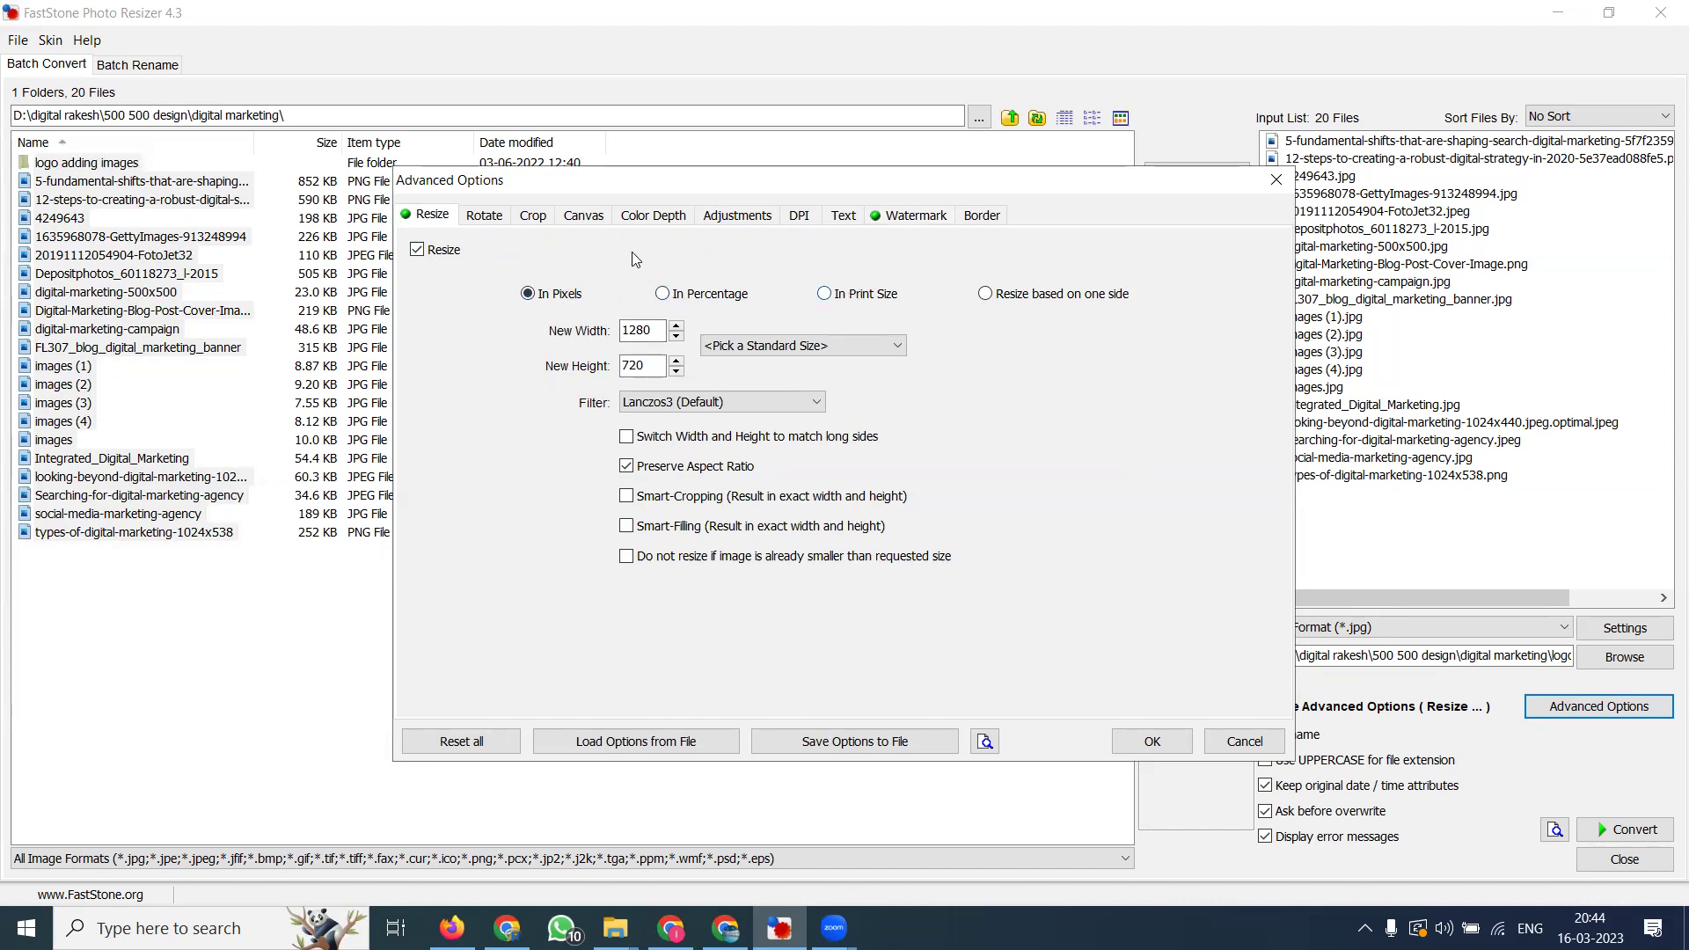
left_click(453, 257)
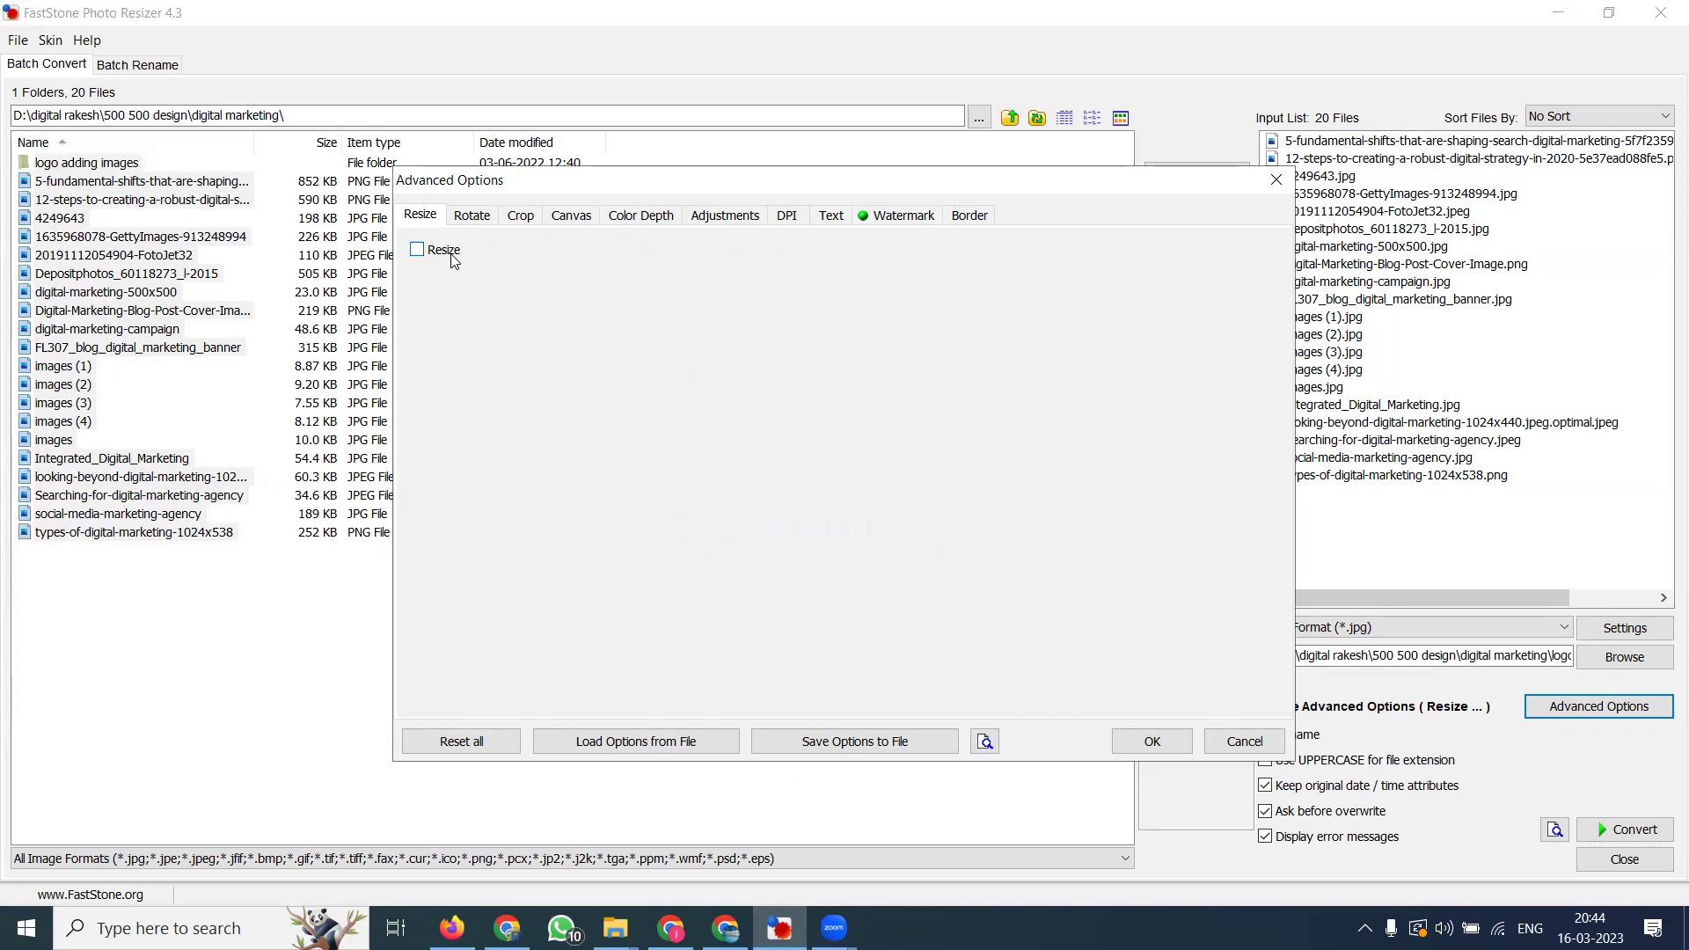
left_click(480, 220)
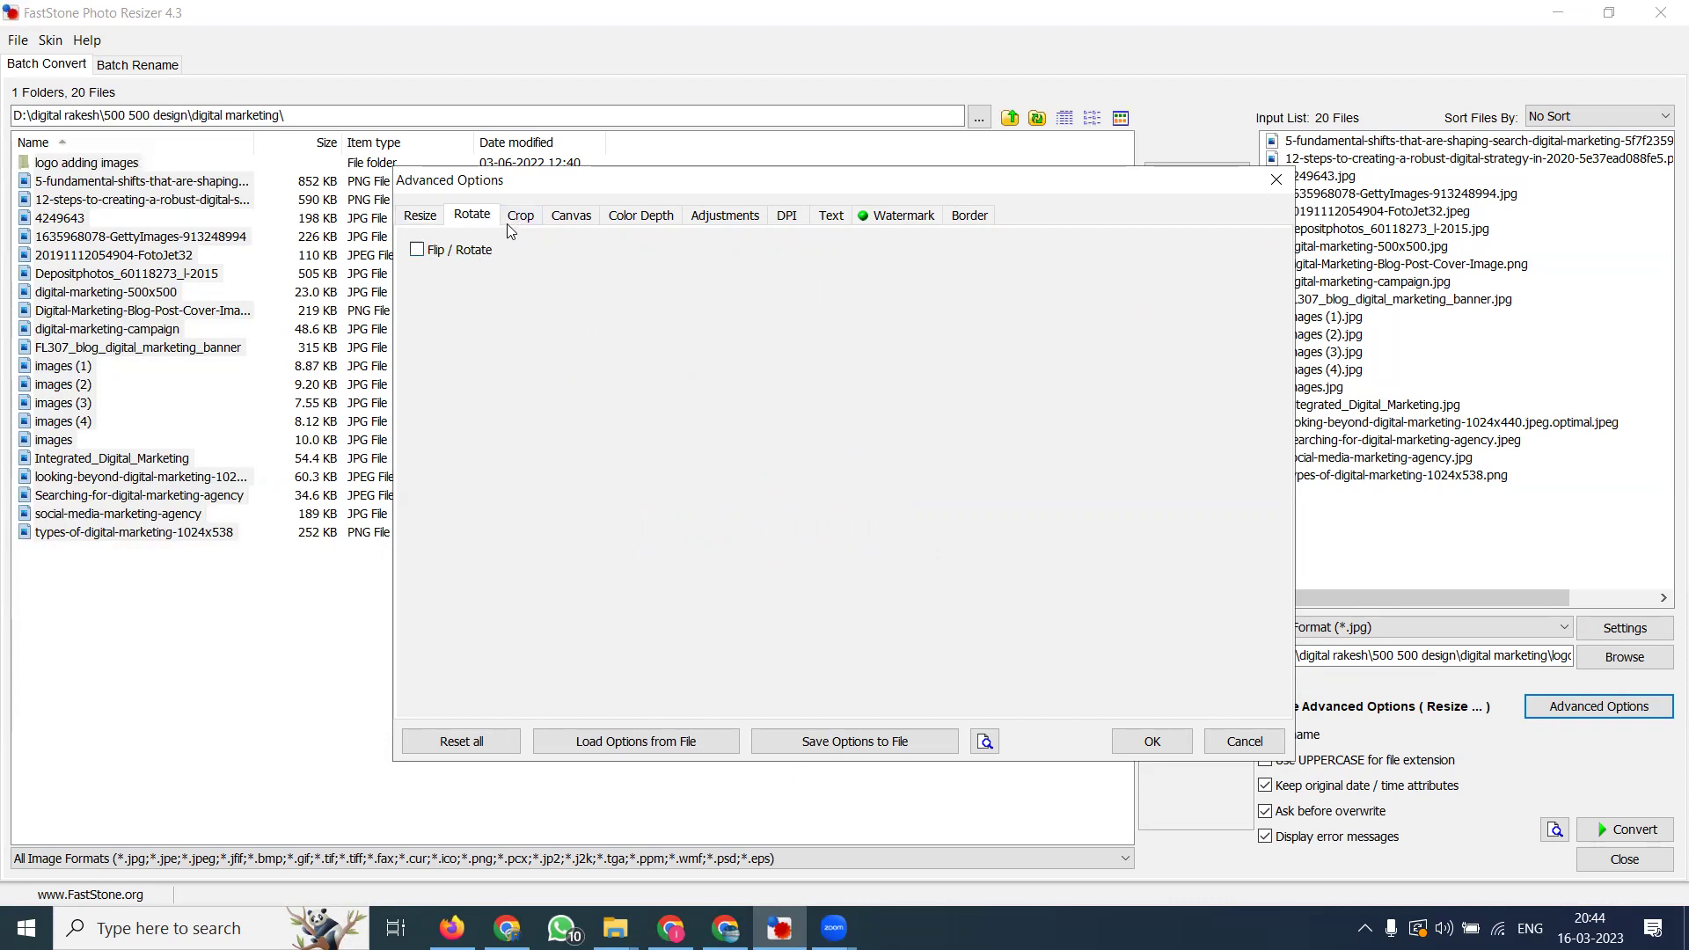
left_click(518, 222)
left_click(565, 227)
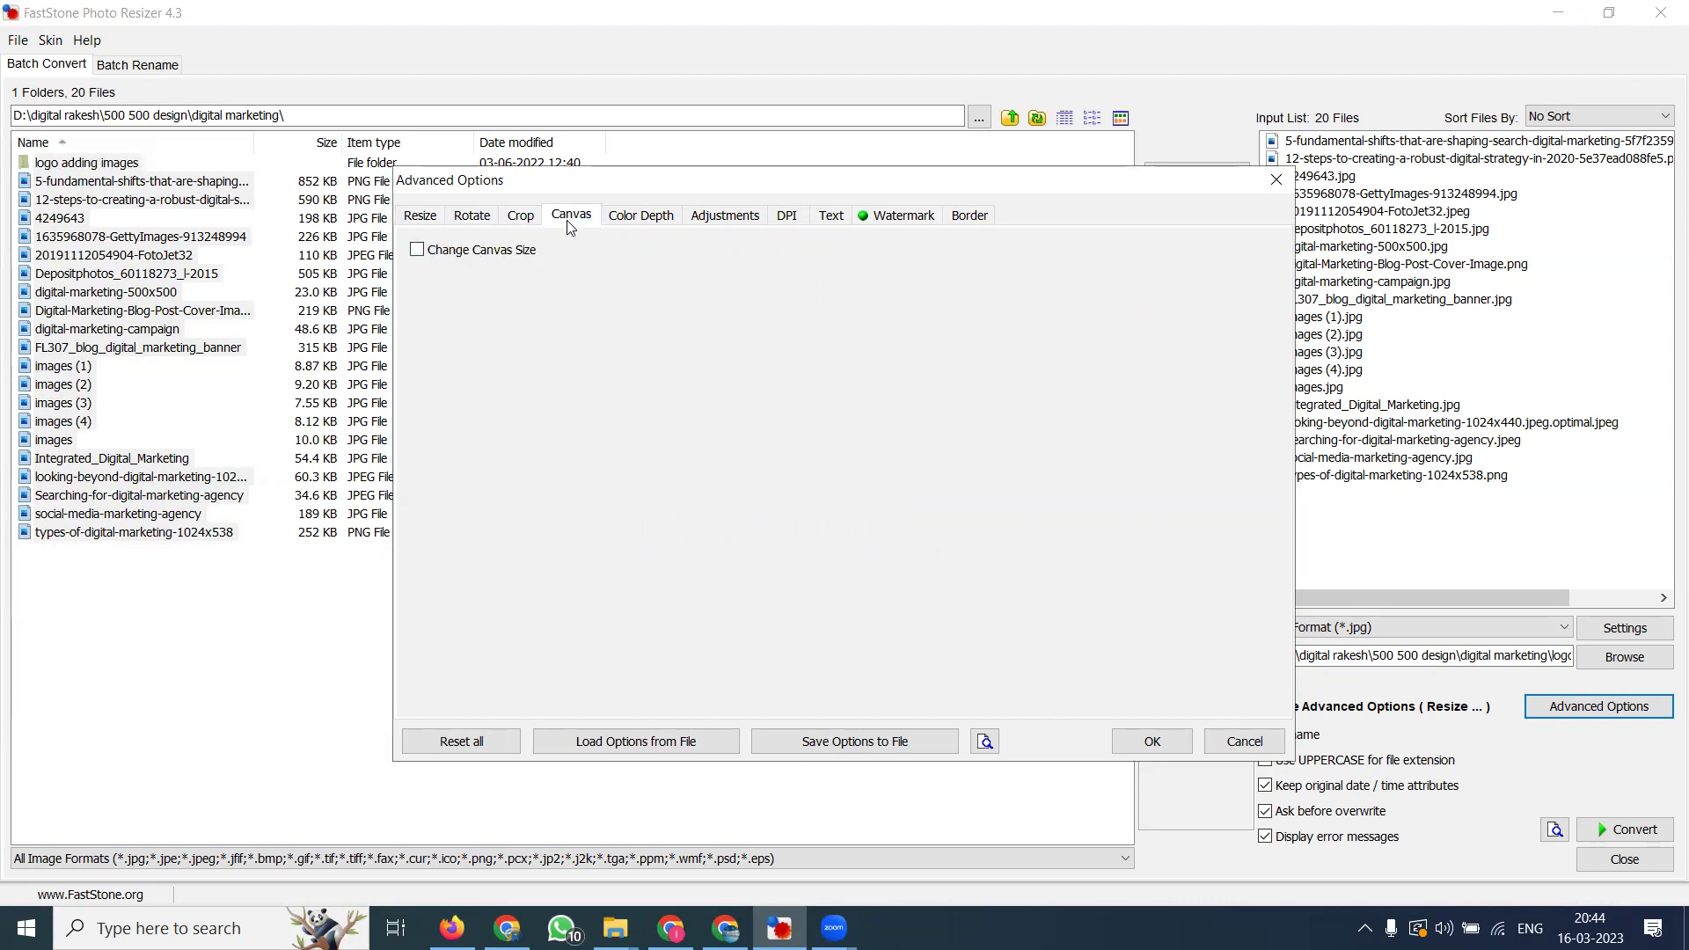
left_click(624, 225)
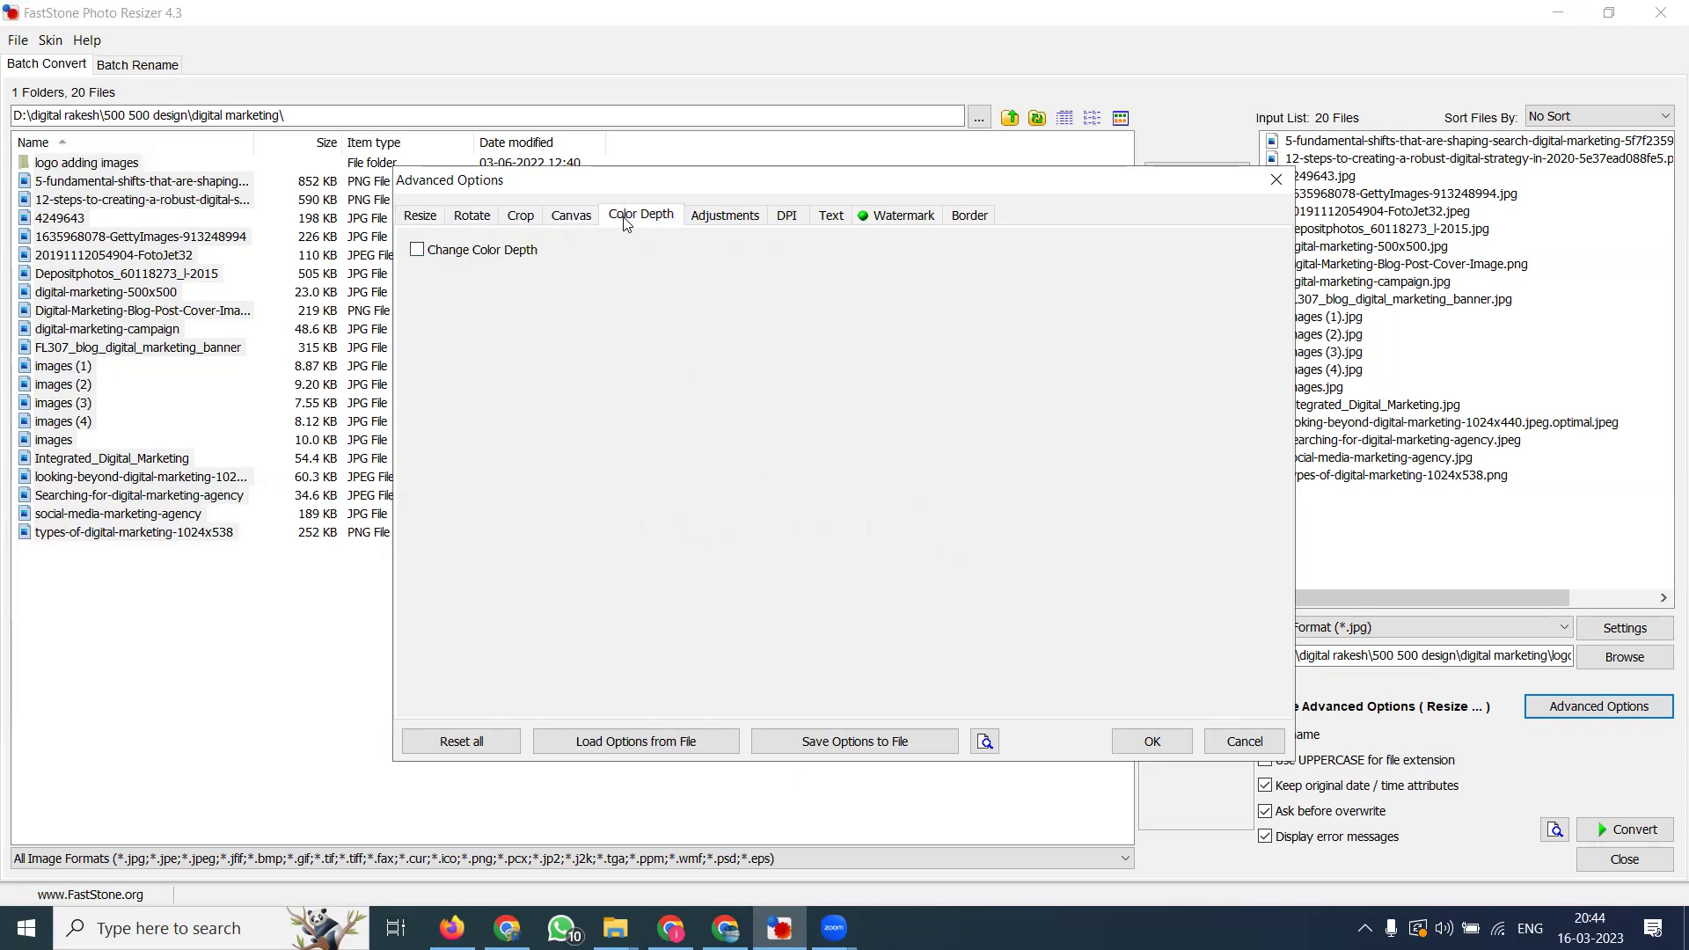
left_click(700, 226)
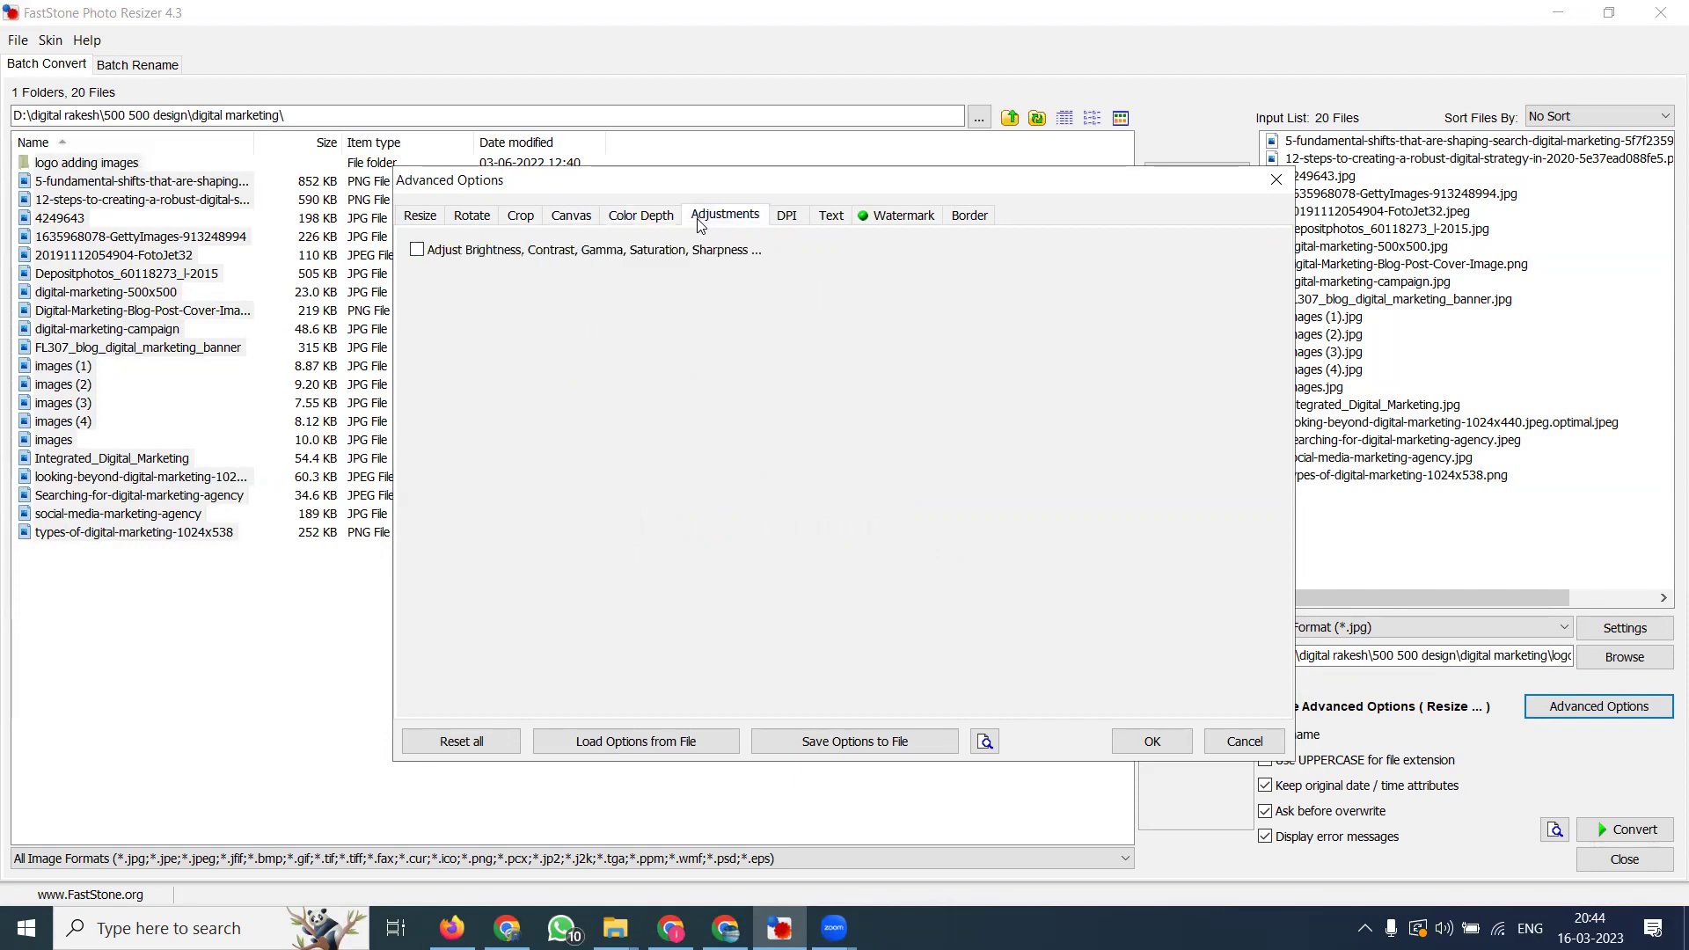
left_click(797, 220)
left_click(820, 222)
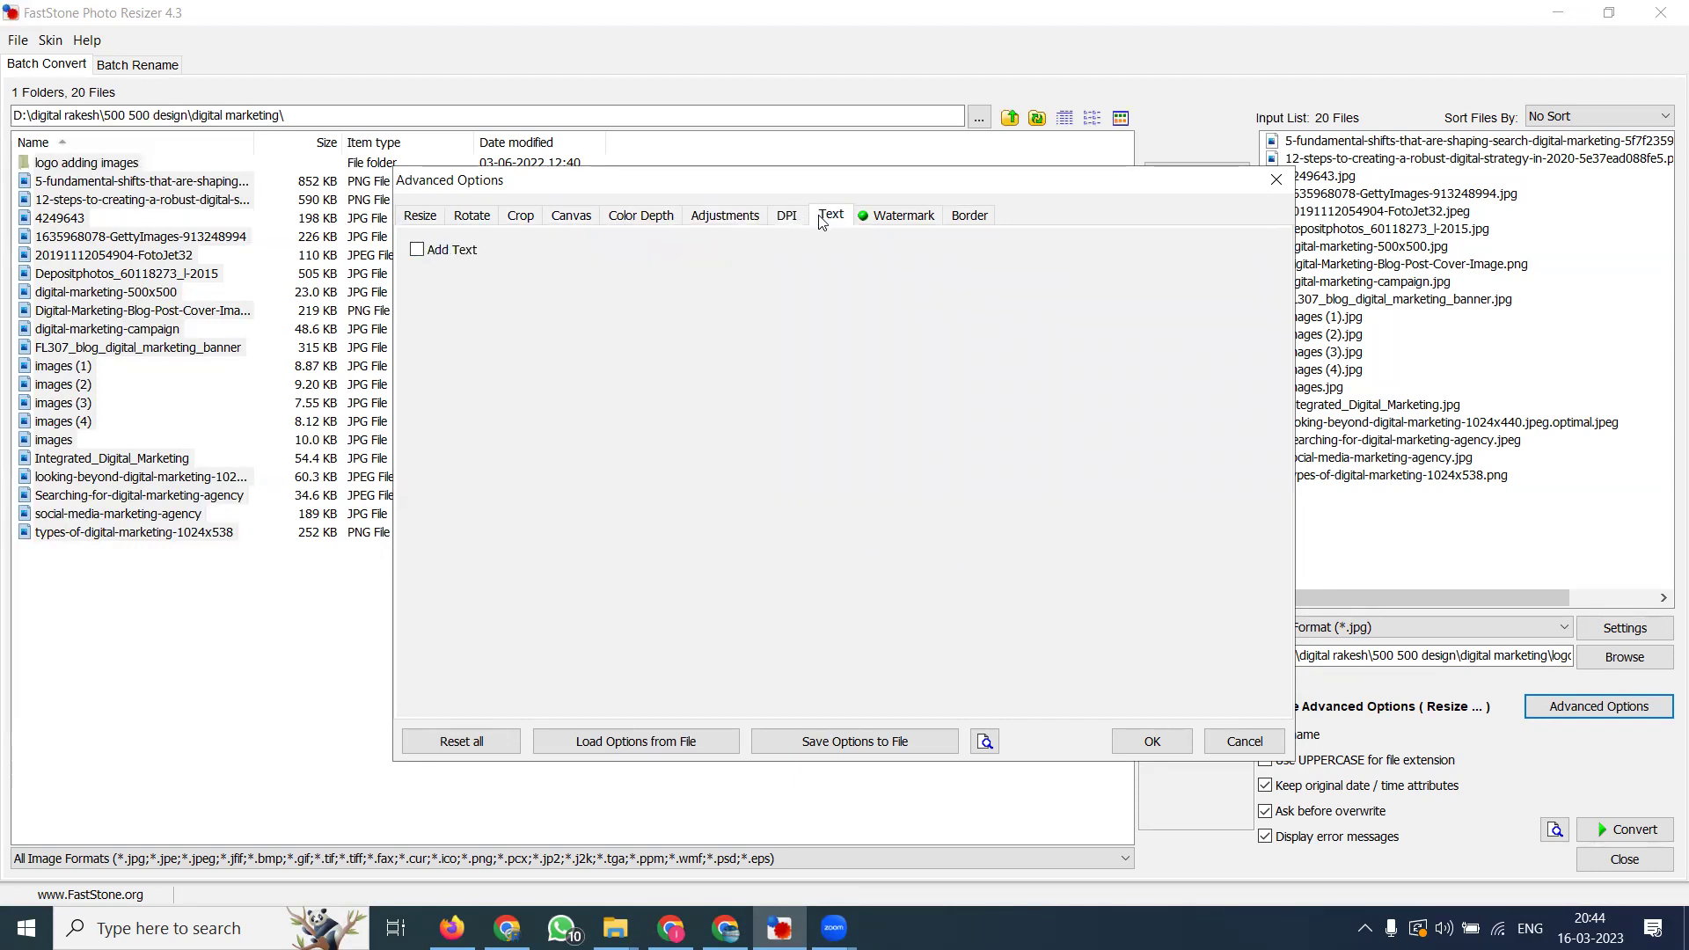
left_click(883, 224)
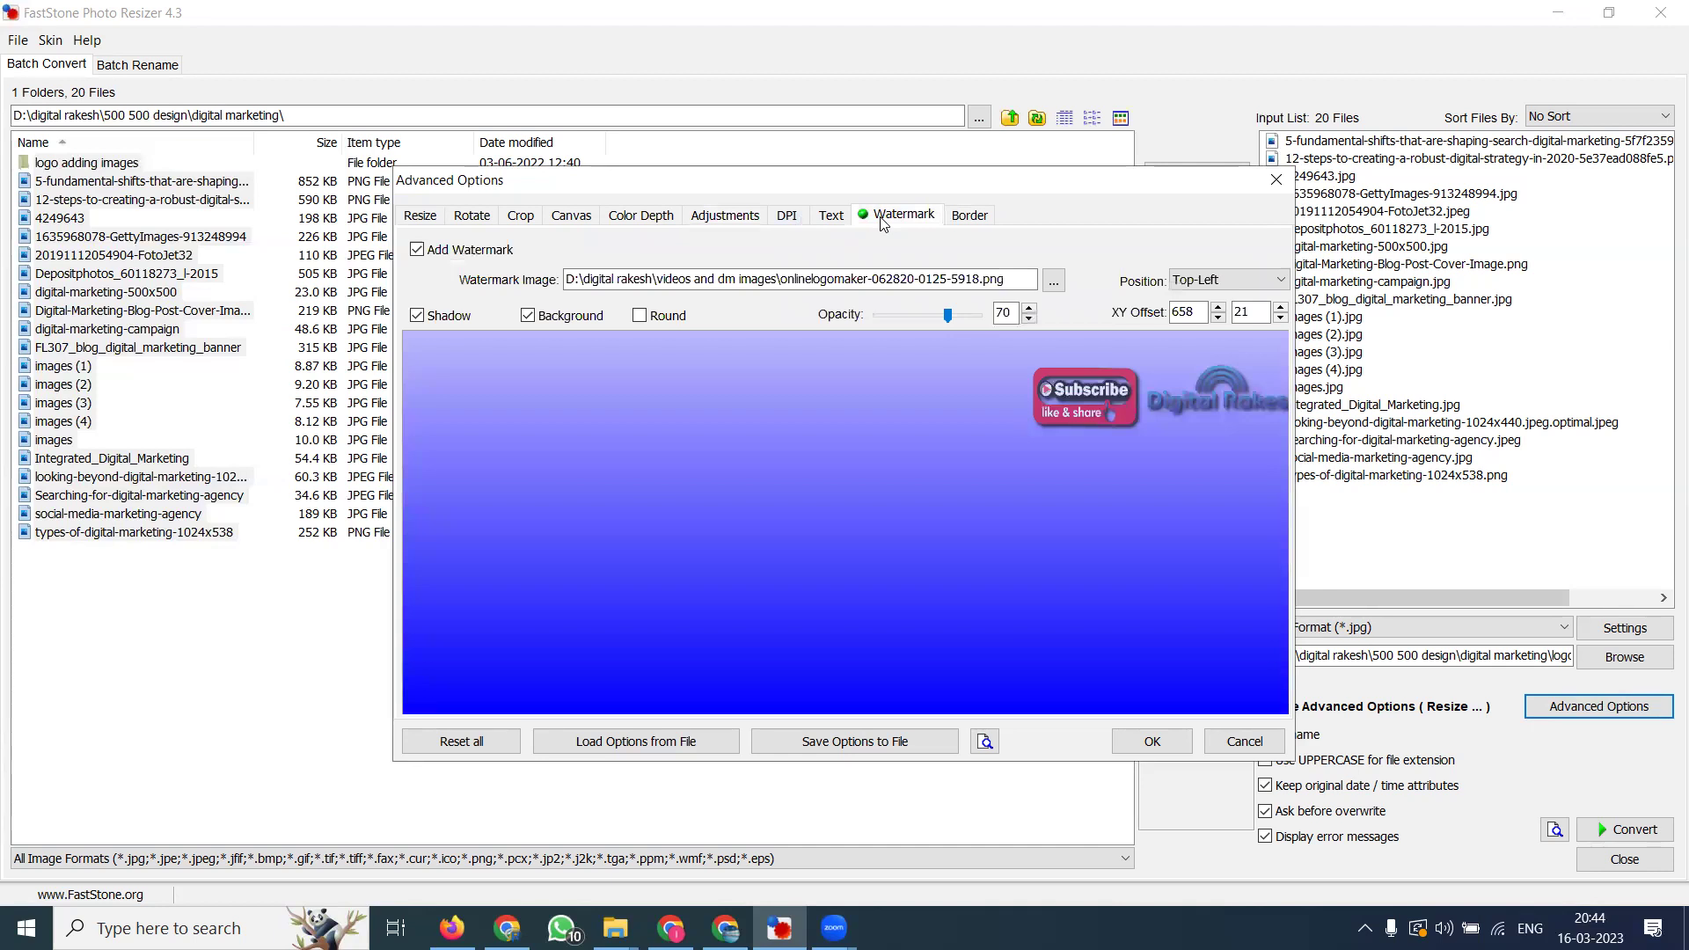
left_click(1154, 743)
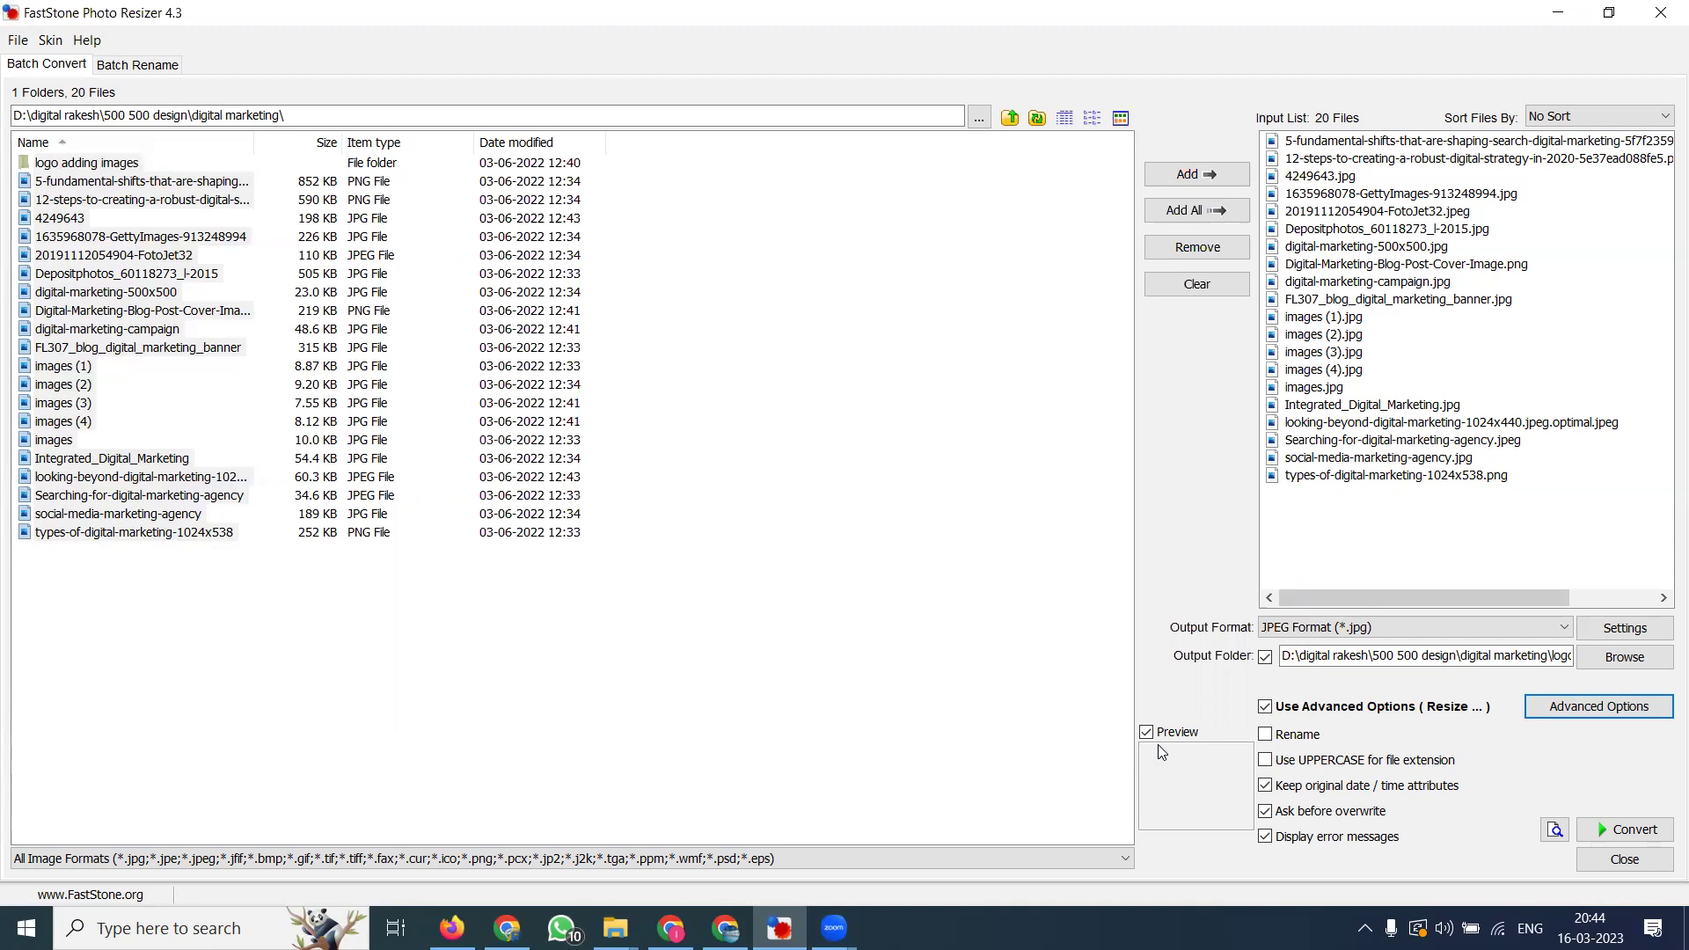
- Try a Top-Center caption changed to $H2, then turn Add Text off and confirm Advanced Options
left_click(1589, 708)
left_click(825, 218)
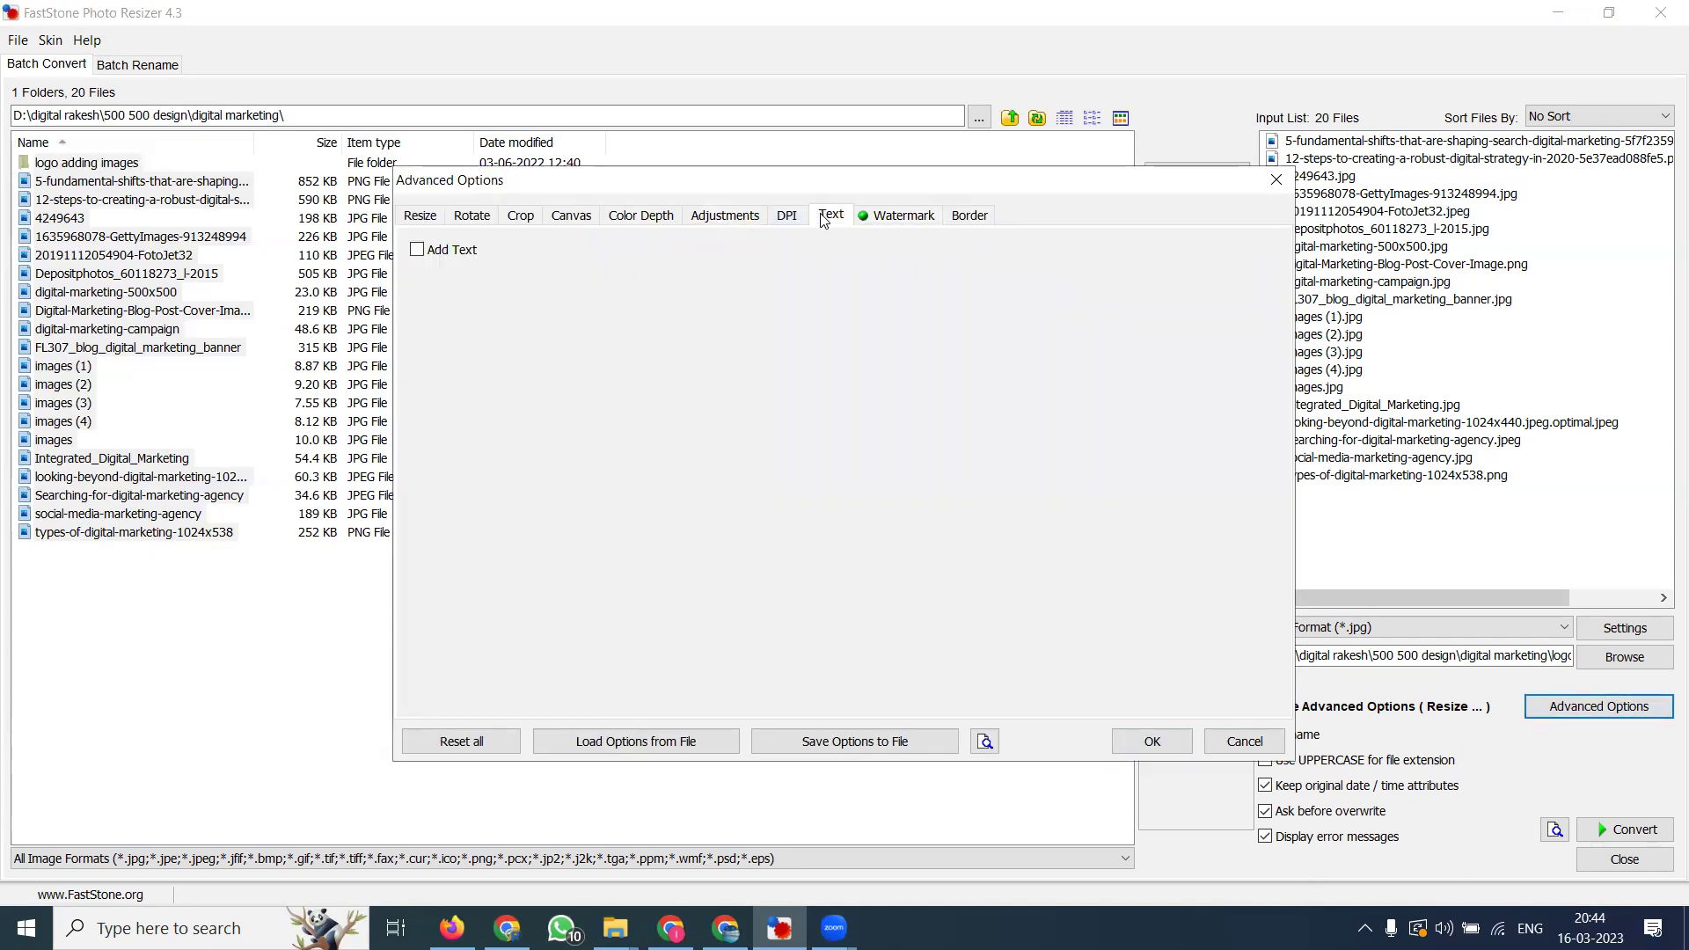
left_click(451, 251)
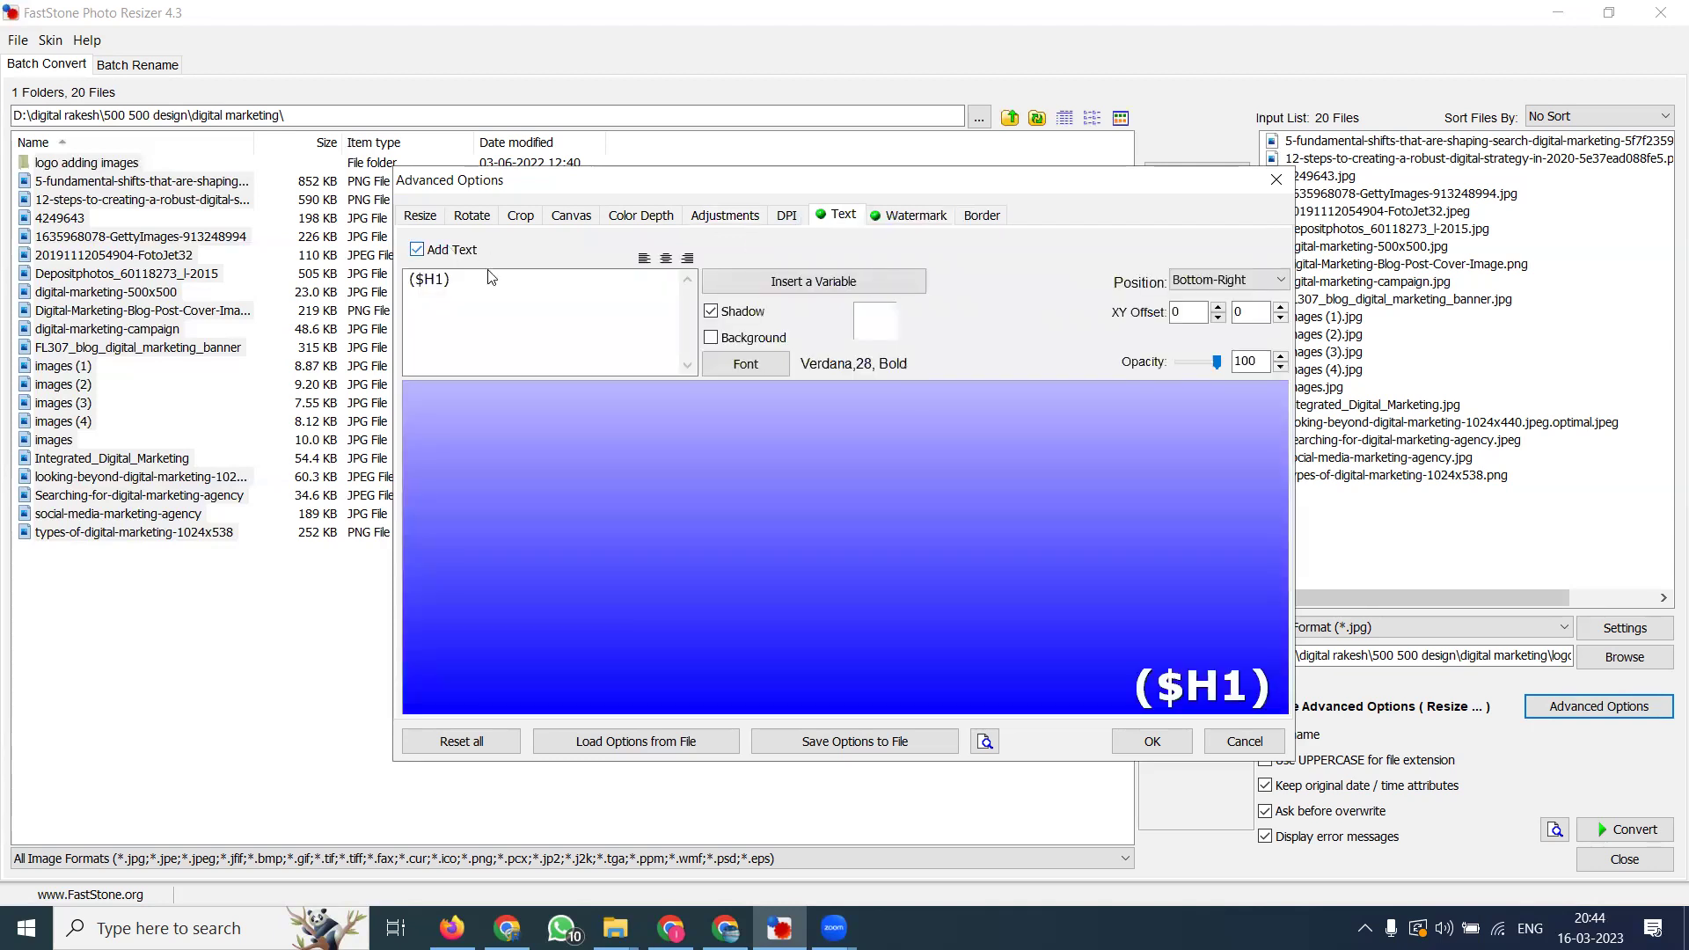
left_click_drag(547, 329, 410, 278)
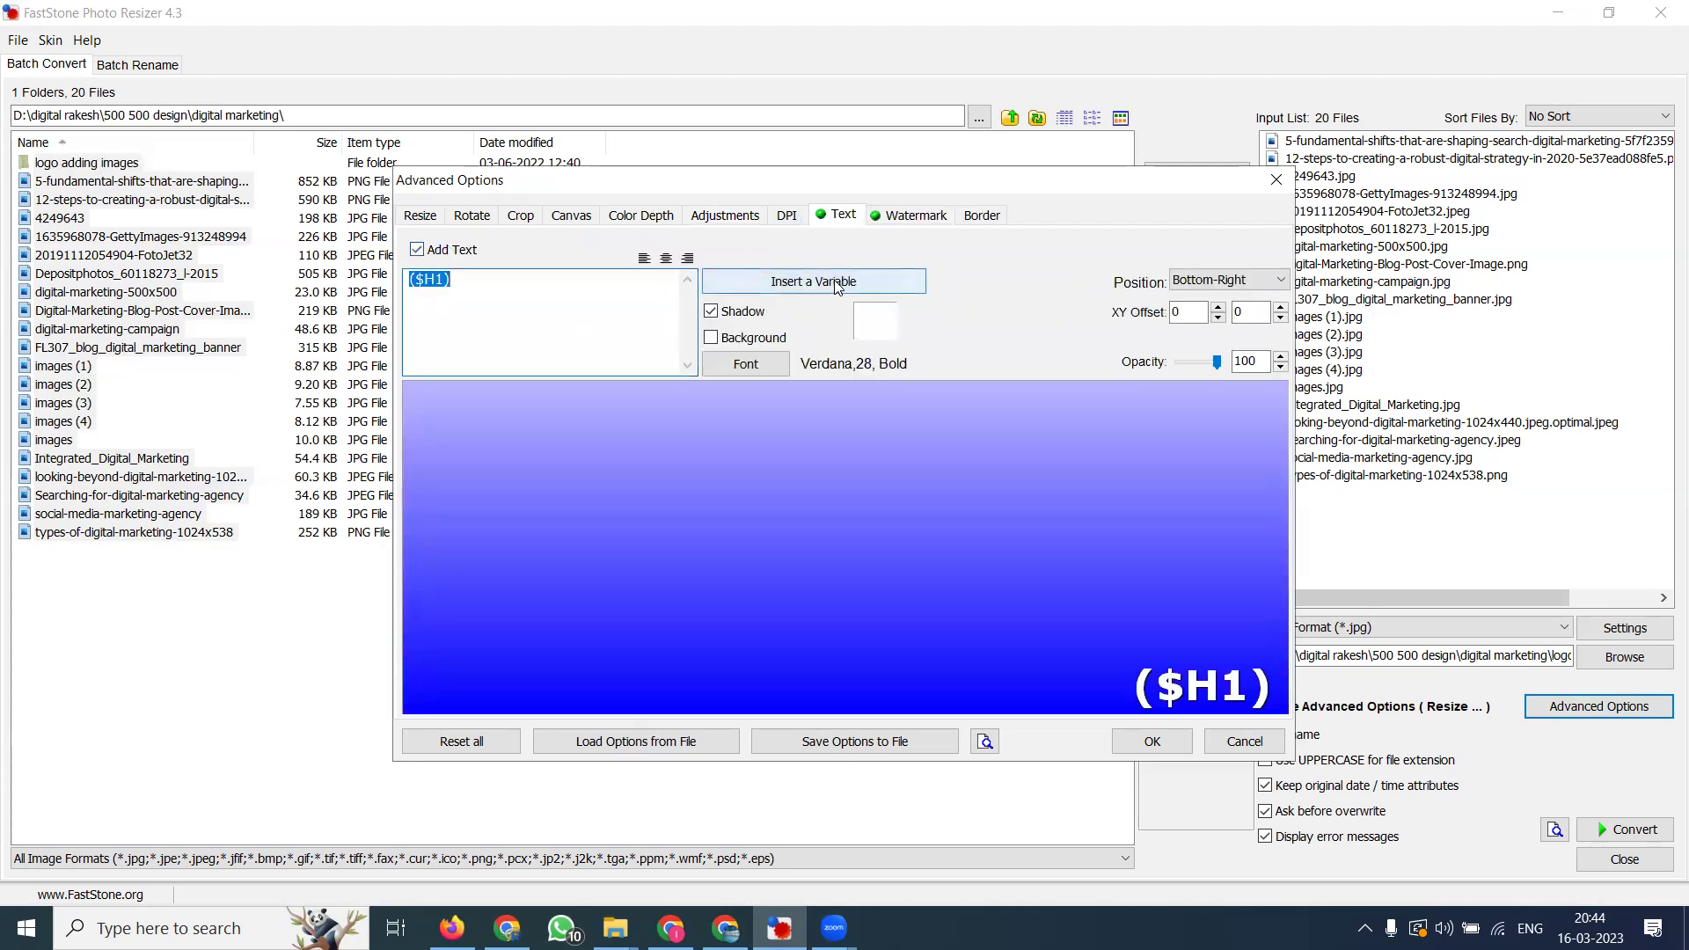
left_click(1276, 281)
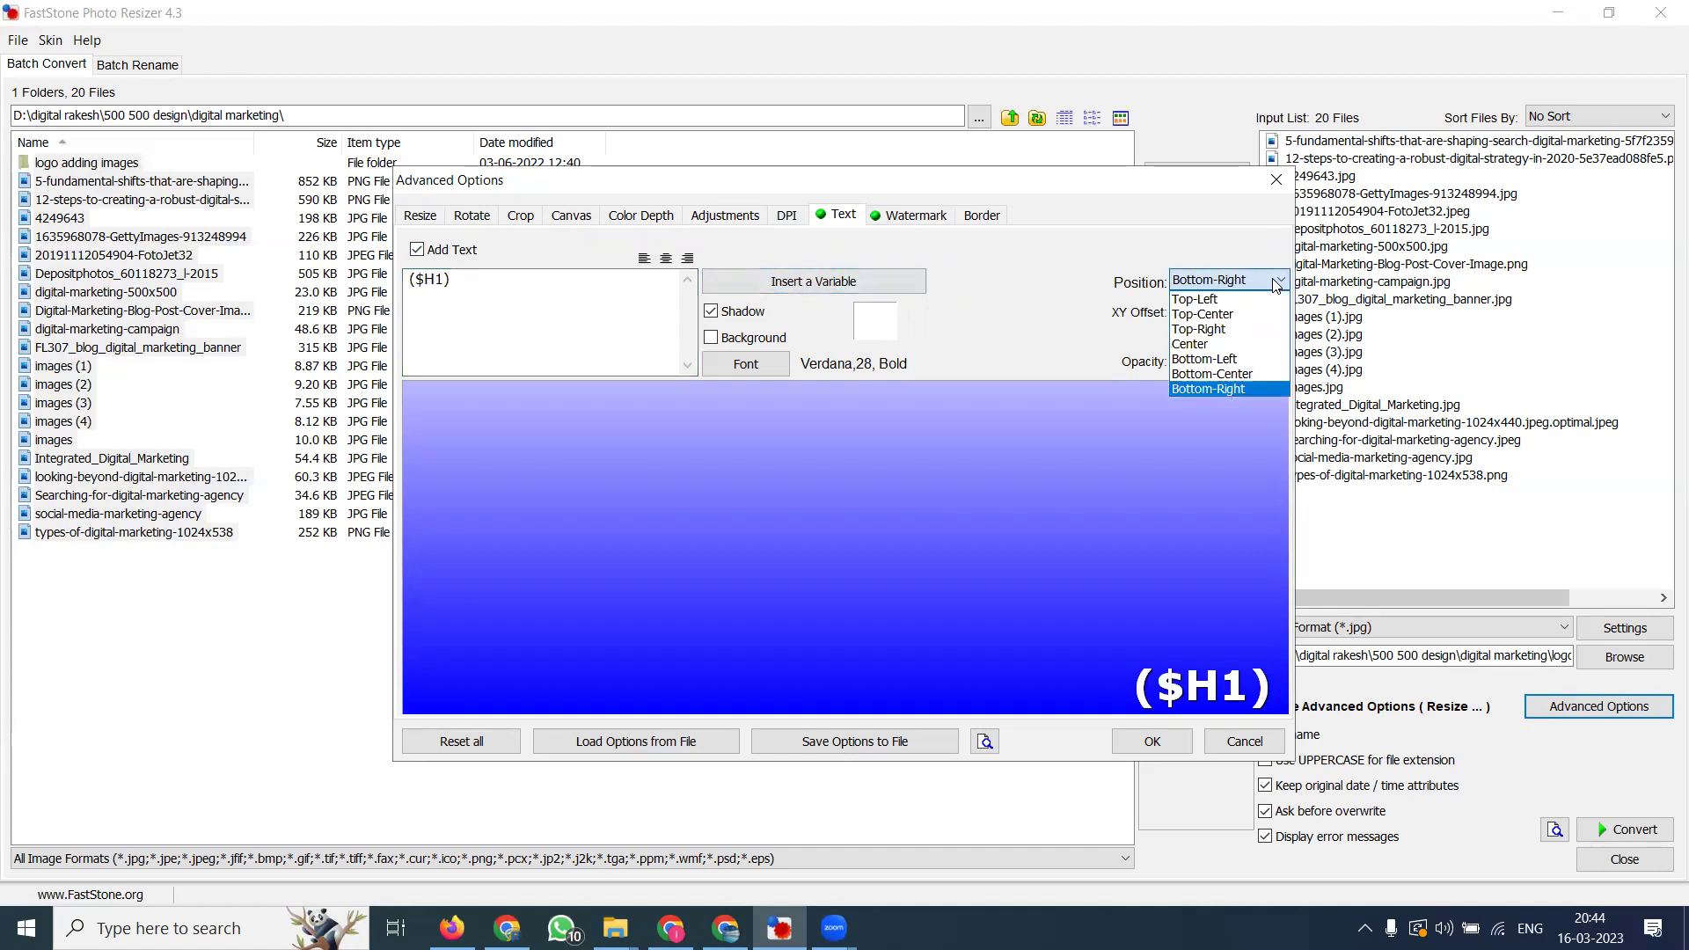
left_click(1277, 283)
left_click(1277, 281)
left_click(1223, 314)
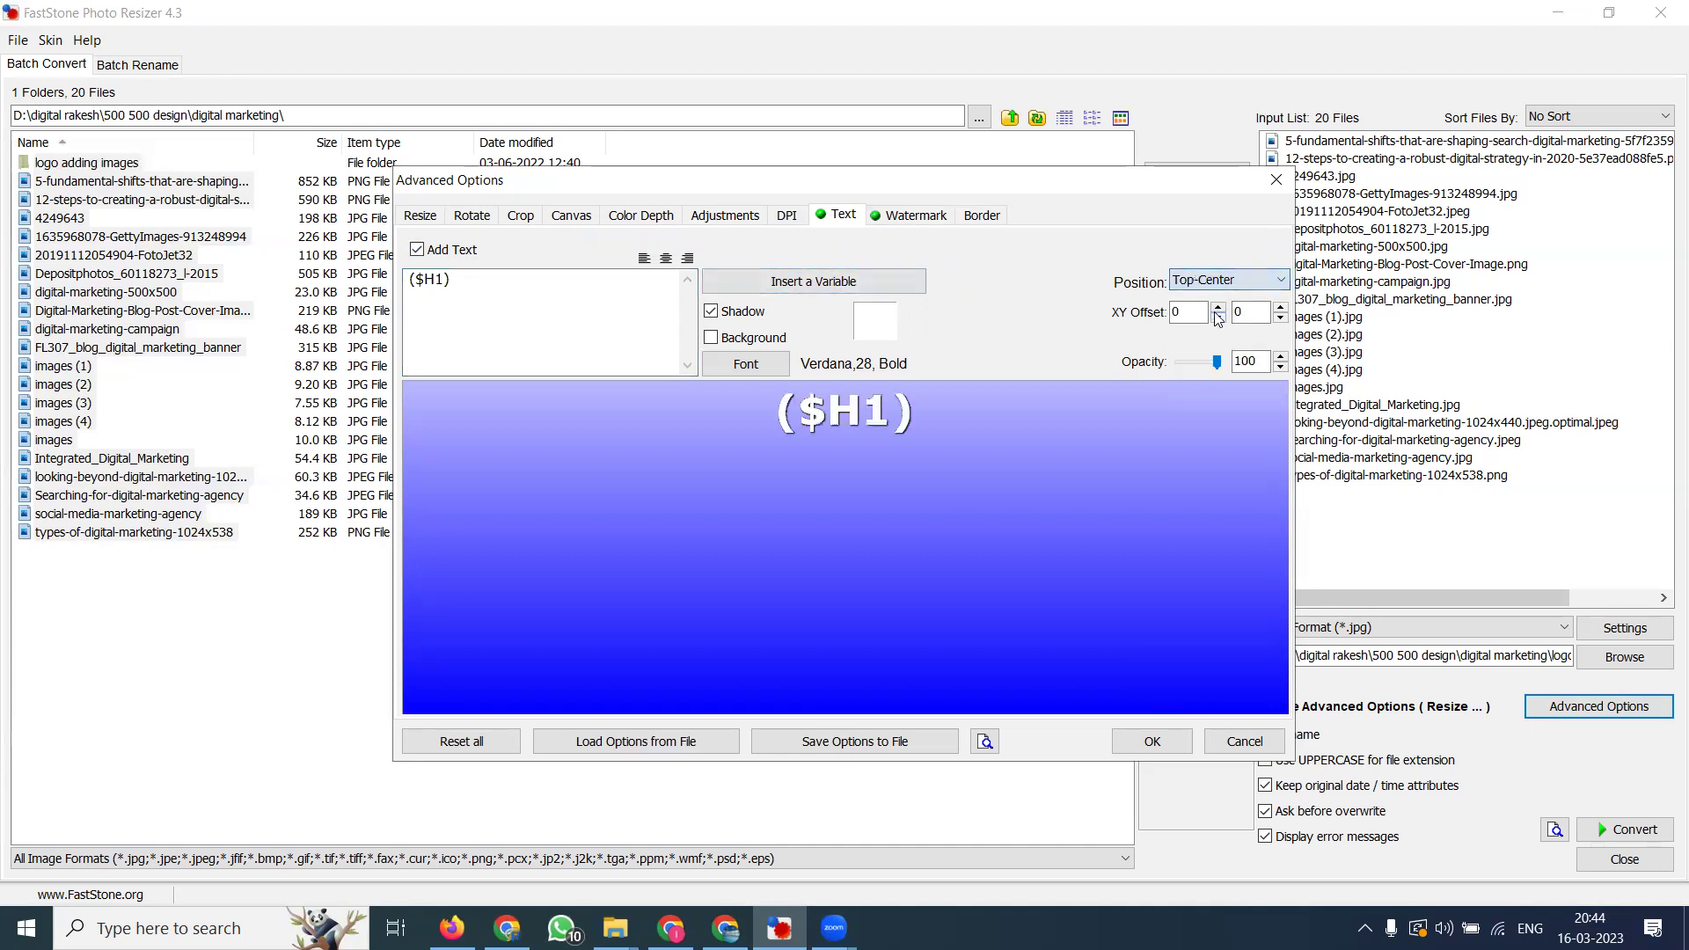
left_click(1223, 295)
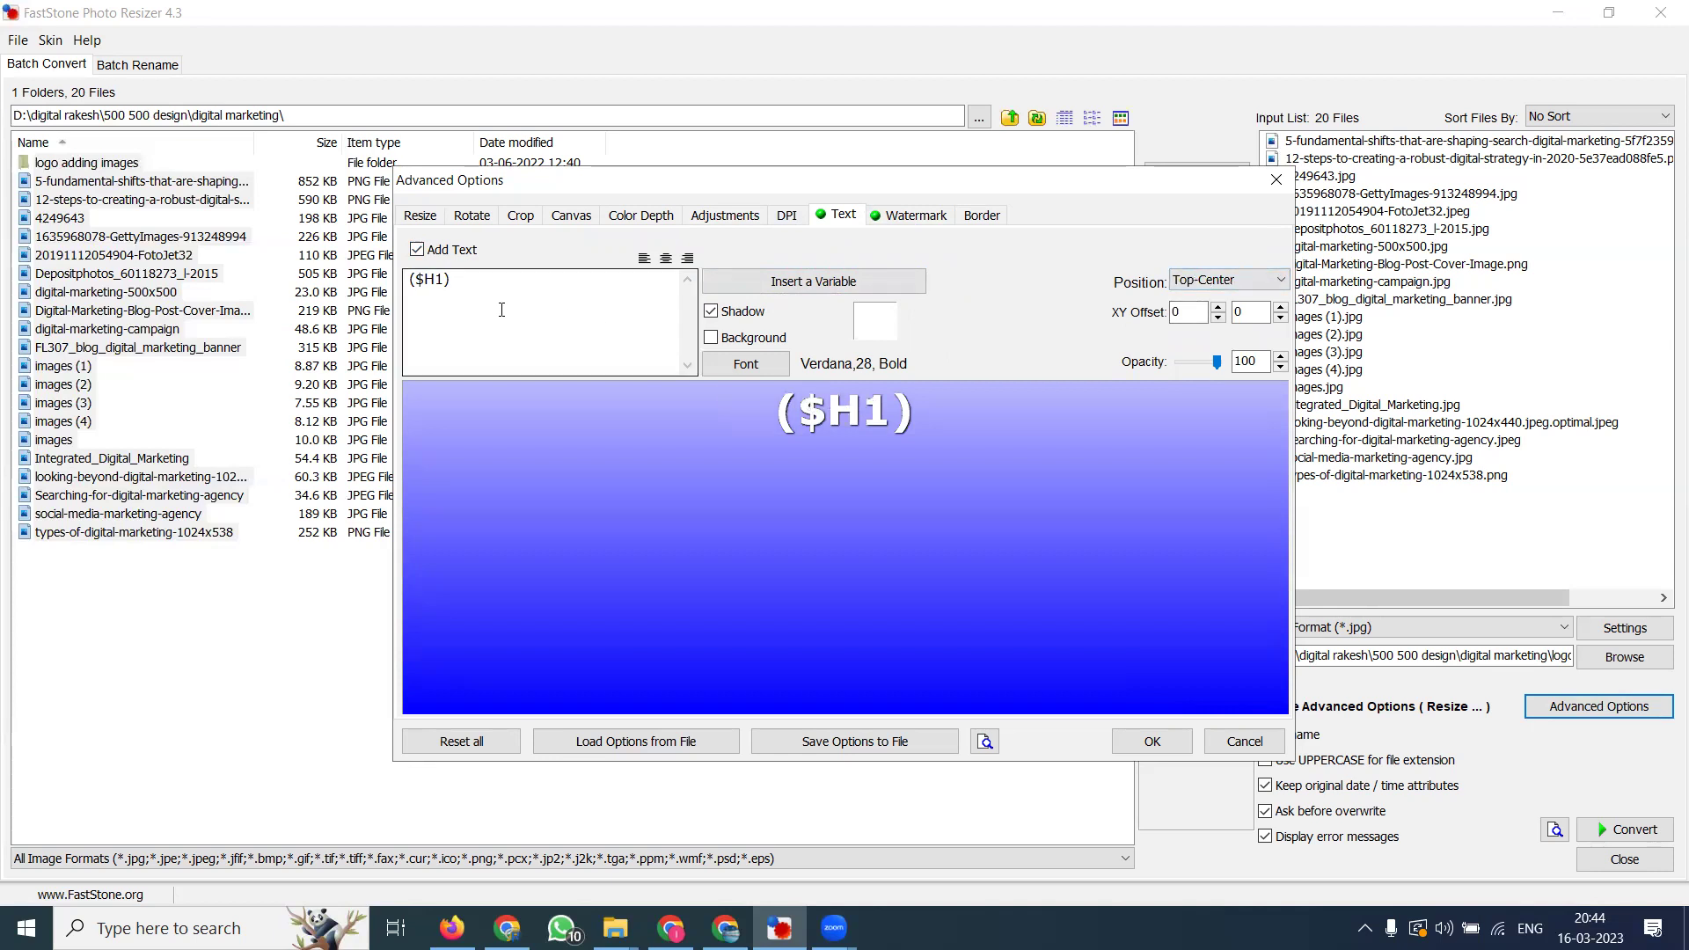
left_click(436, 278)
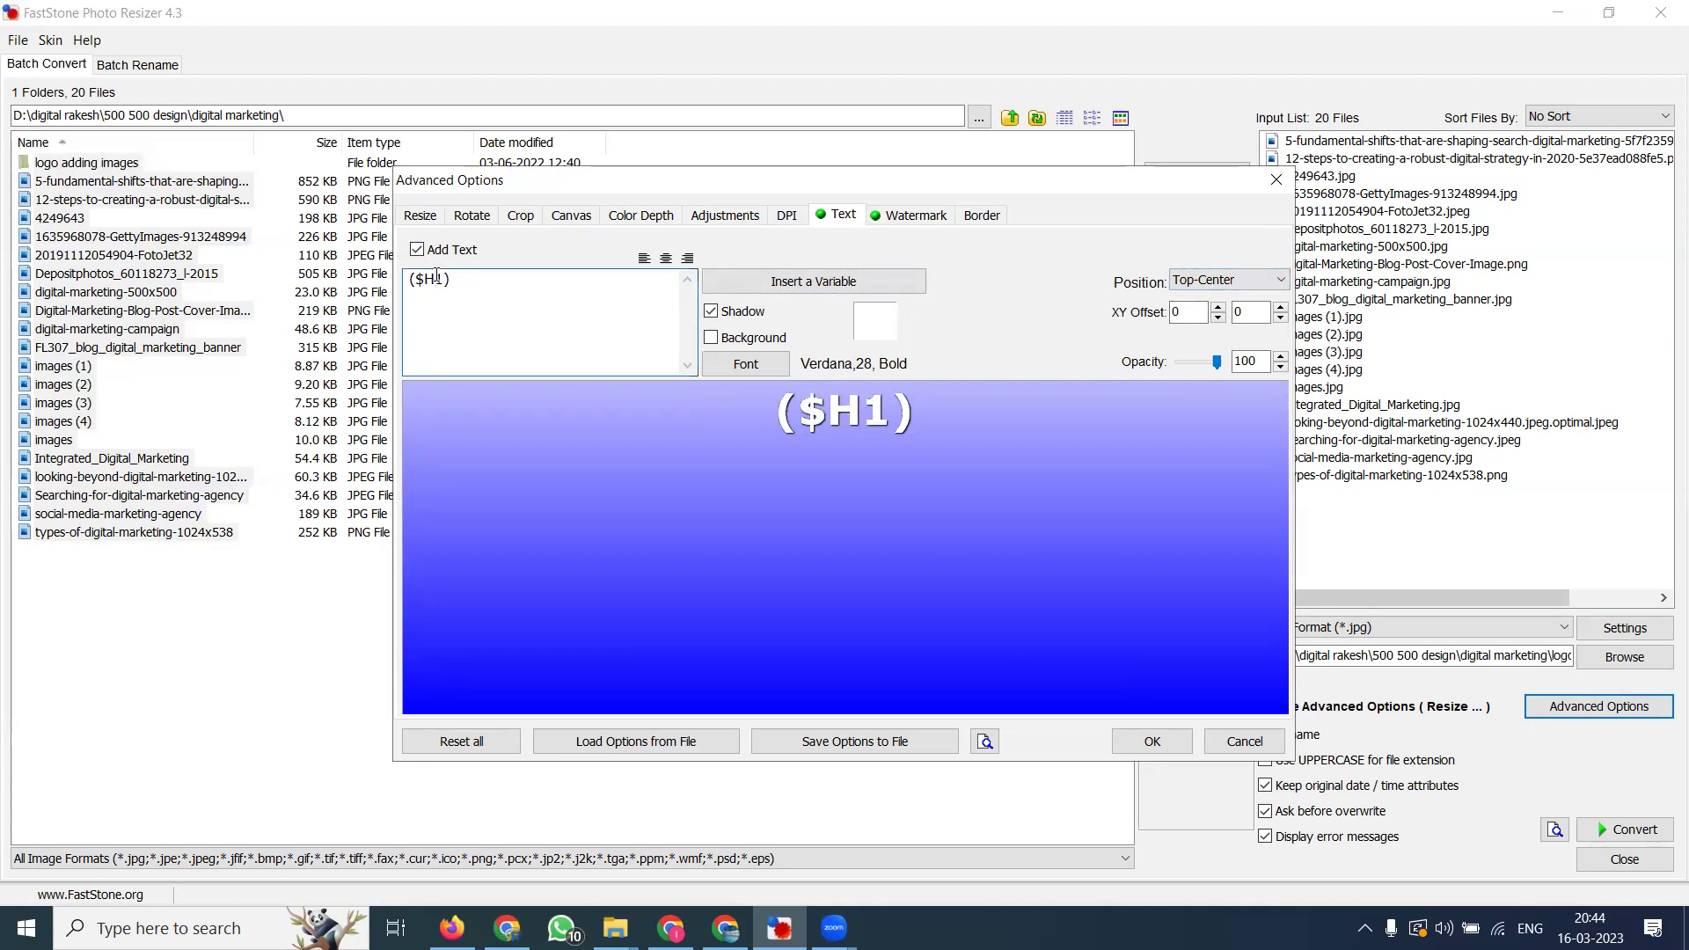
key("BackSpace")
type("2")
left_click(417, 250)
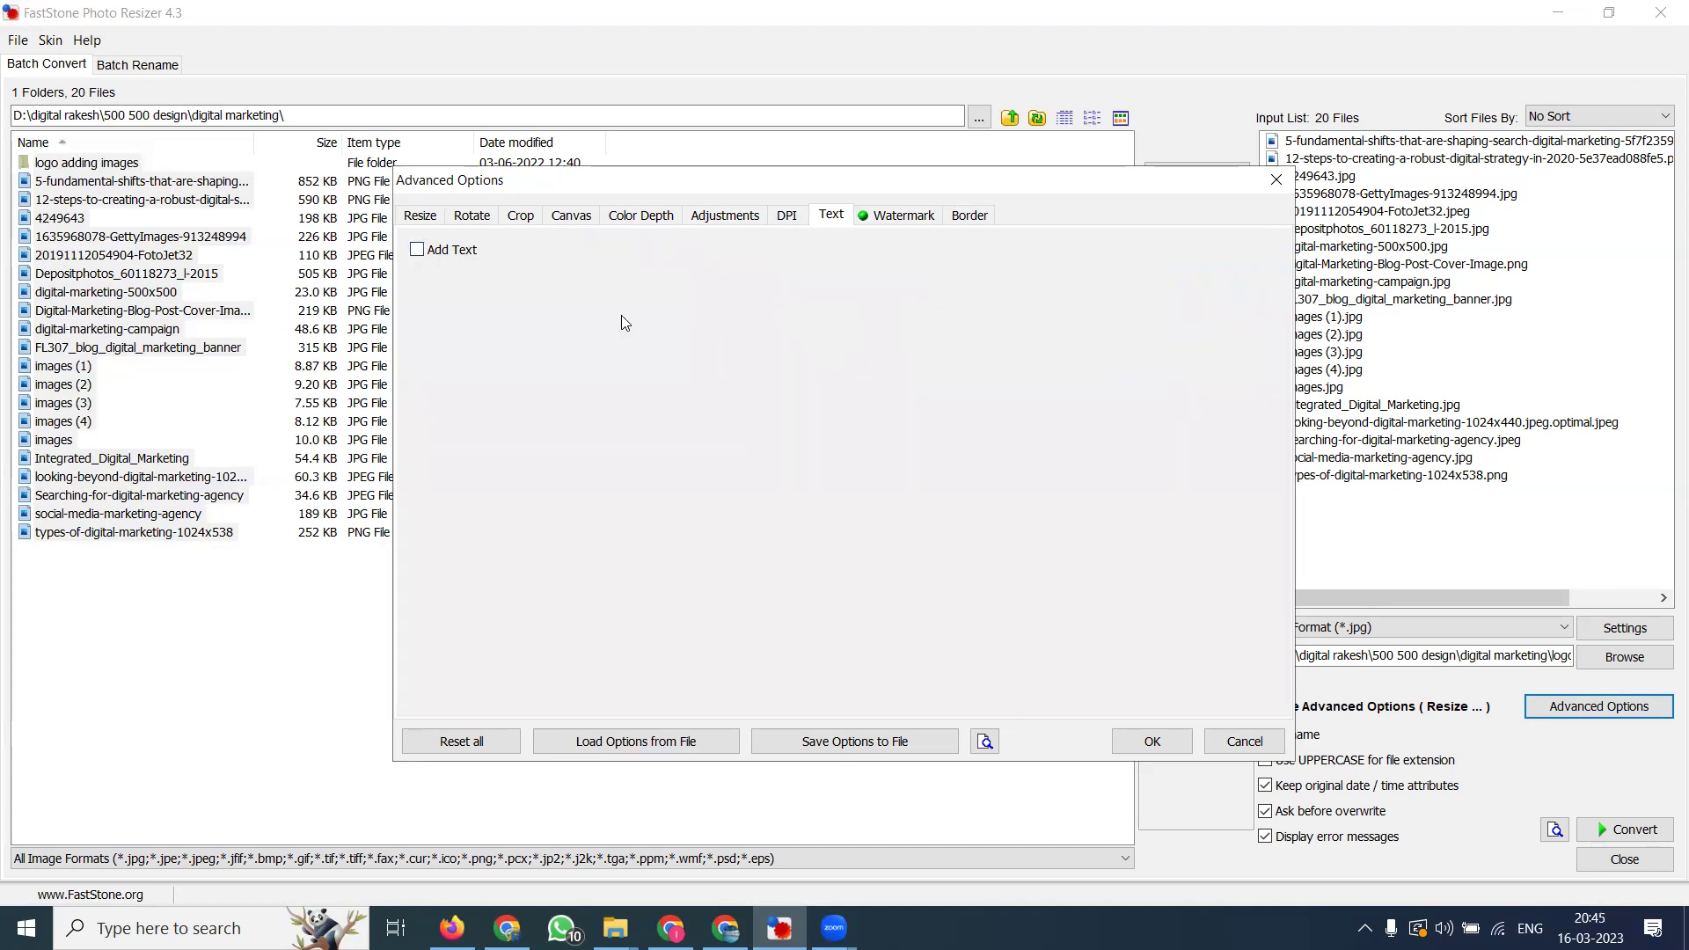
left_click(1136, 744)
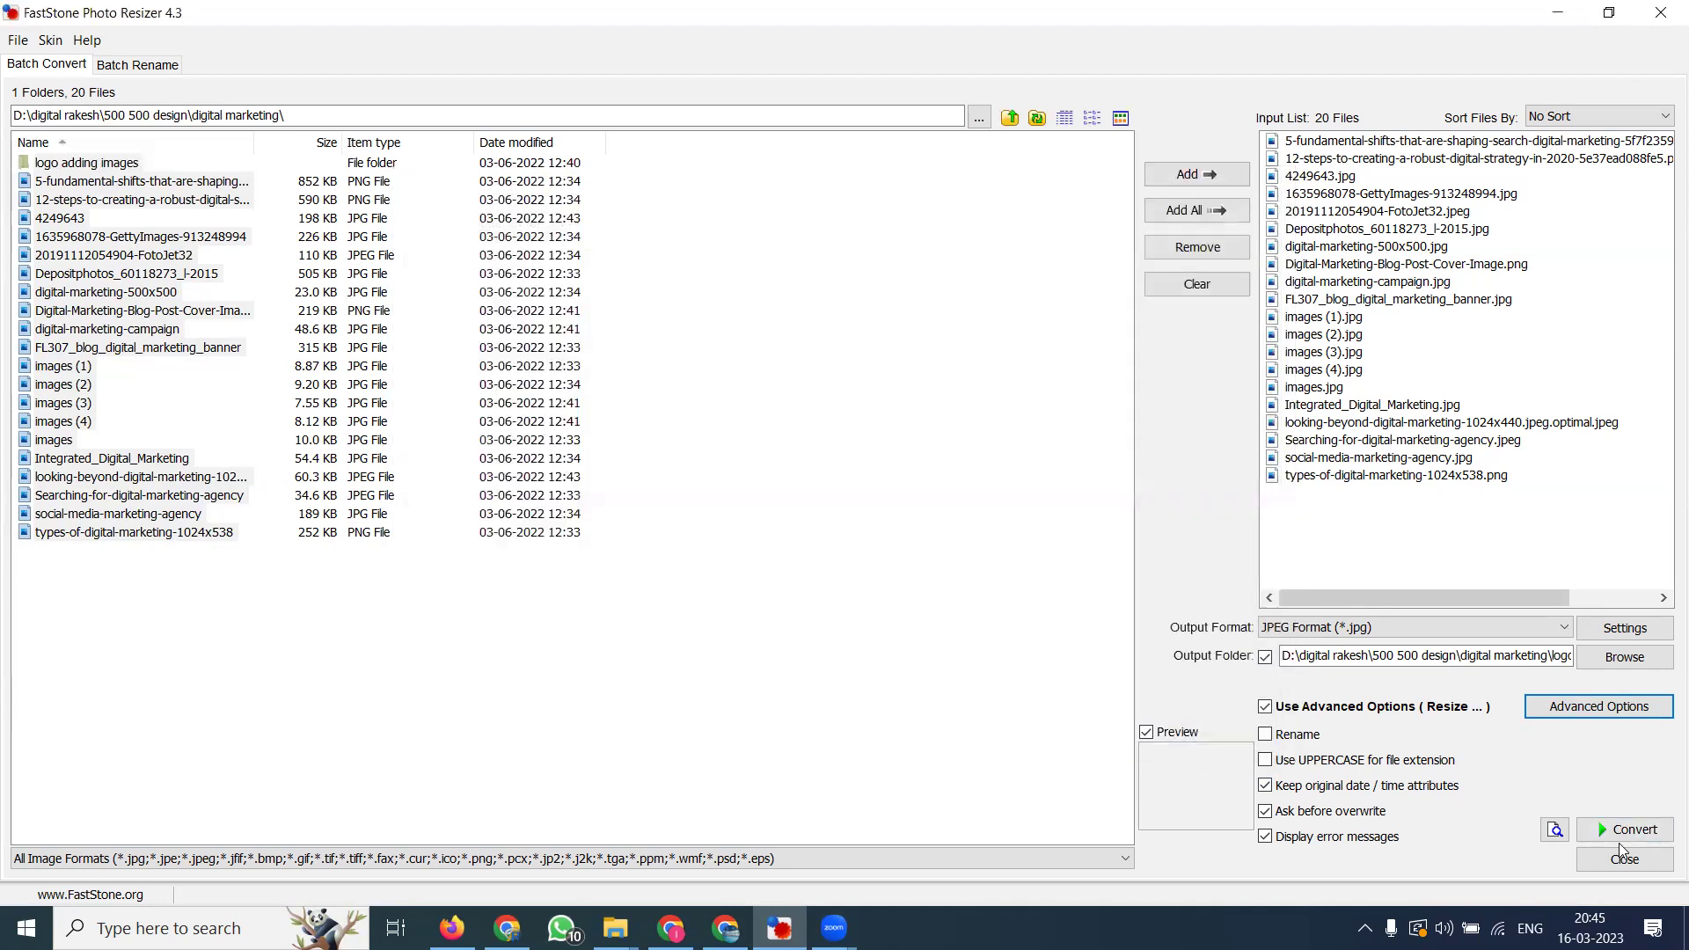
- Convert all 20 images and open the first result from logo after vimages in Photos
left_click(1624, 835)
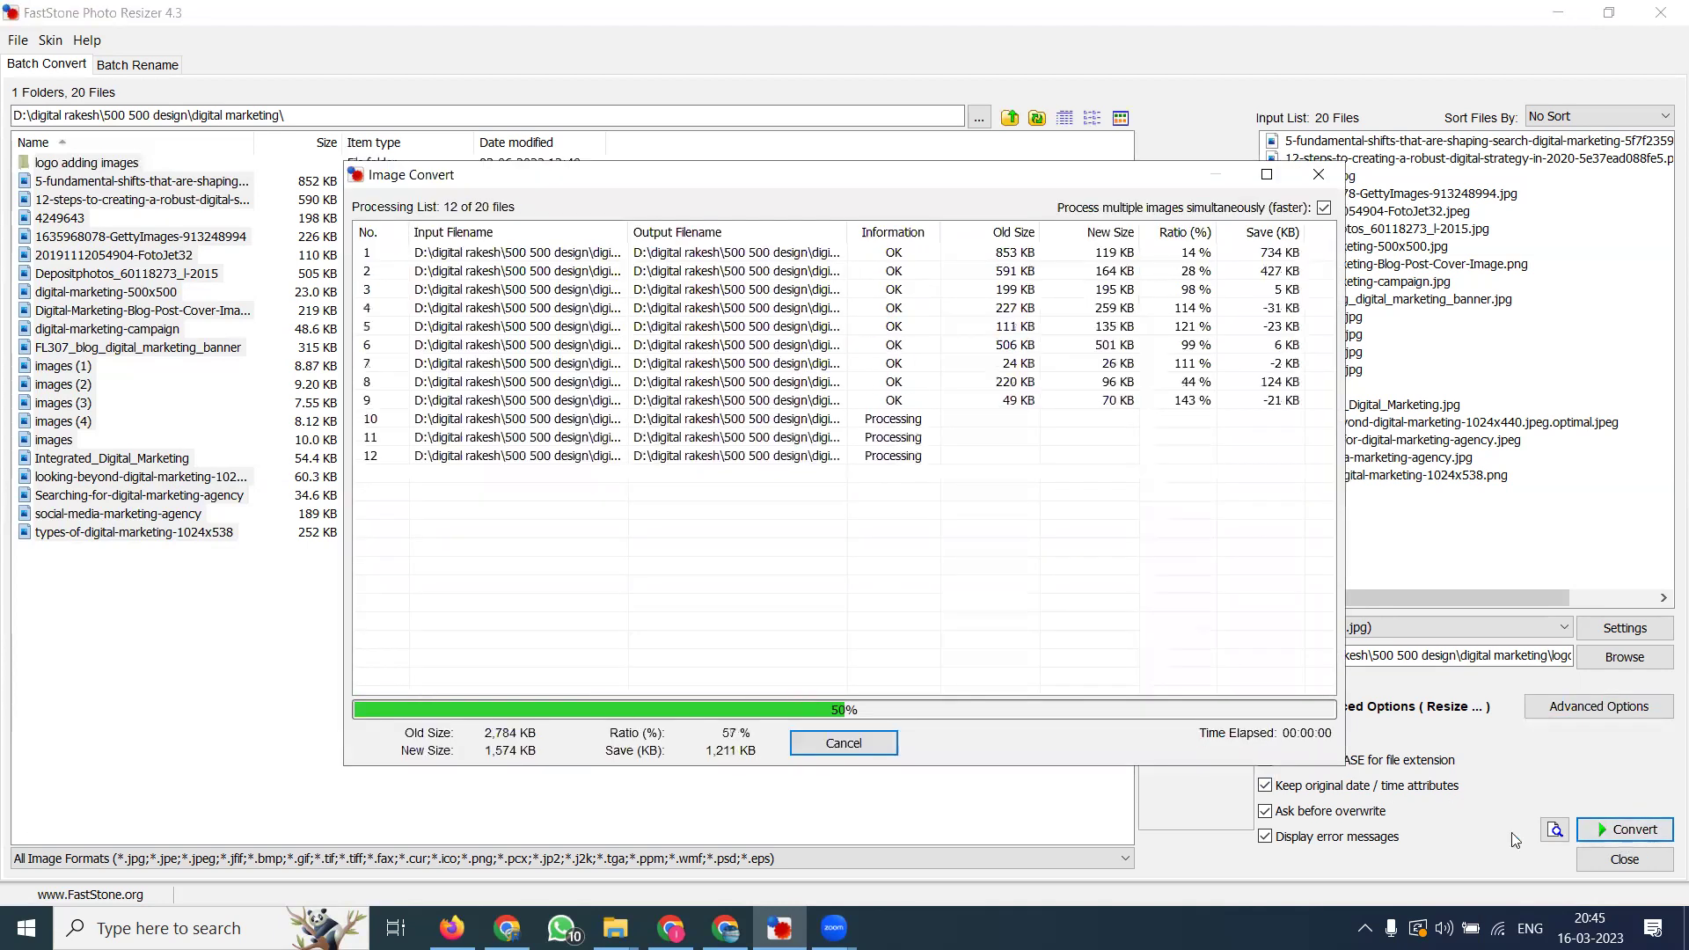
left_click(615, 928)
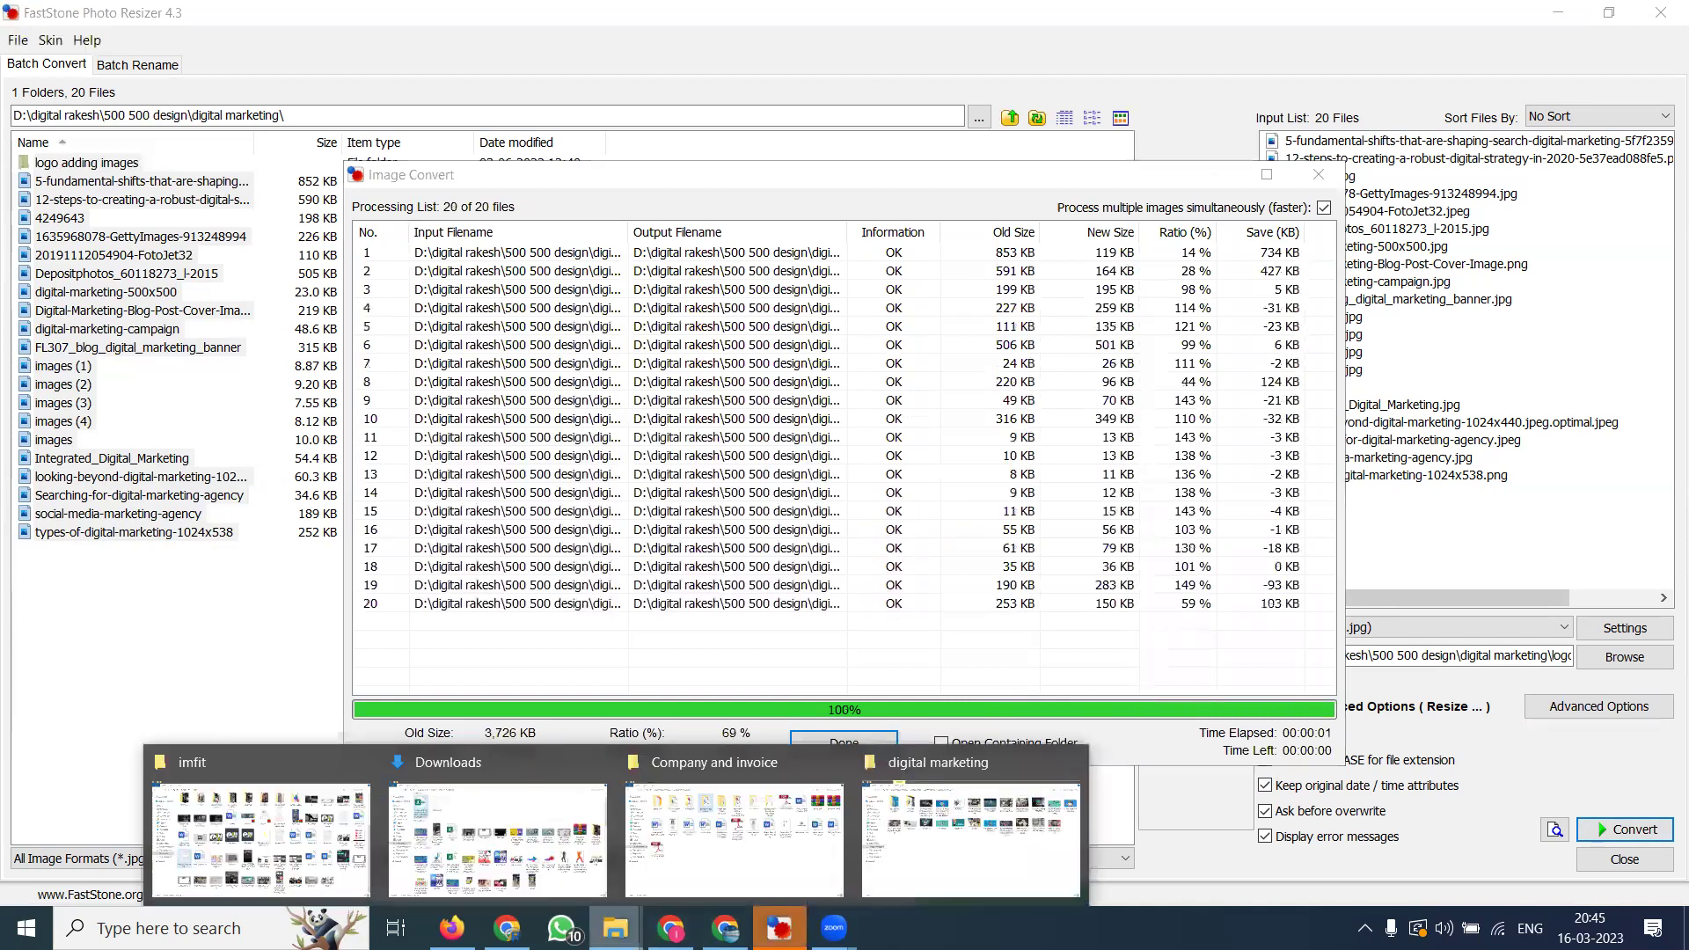
left_click(906, 846)
double_click(379, 202)
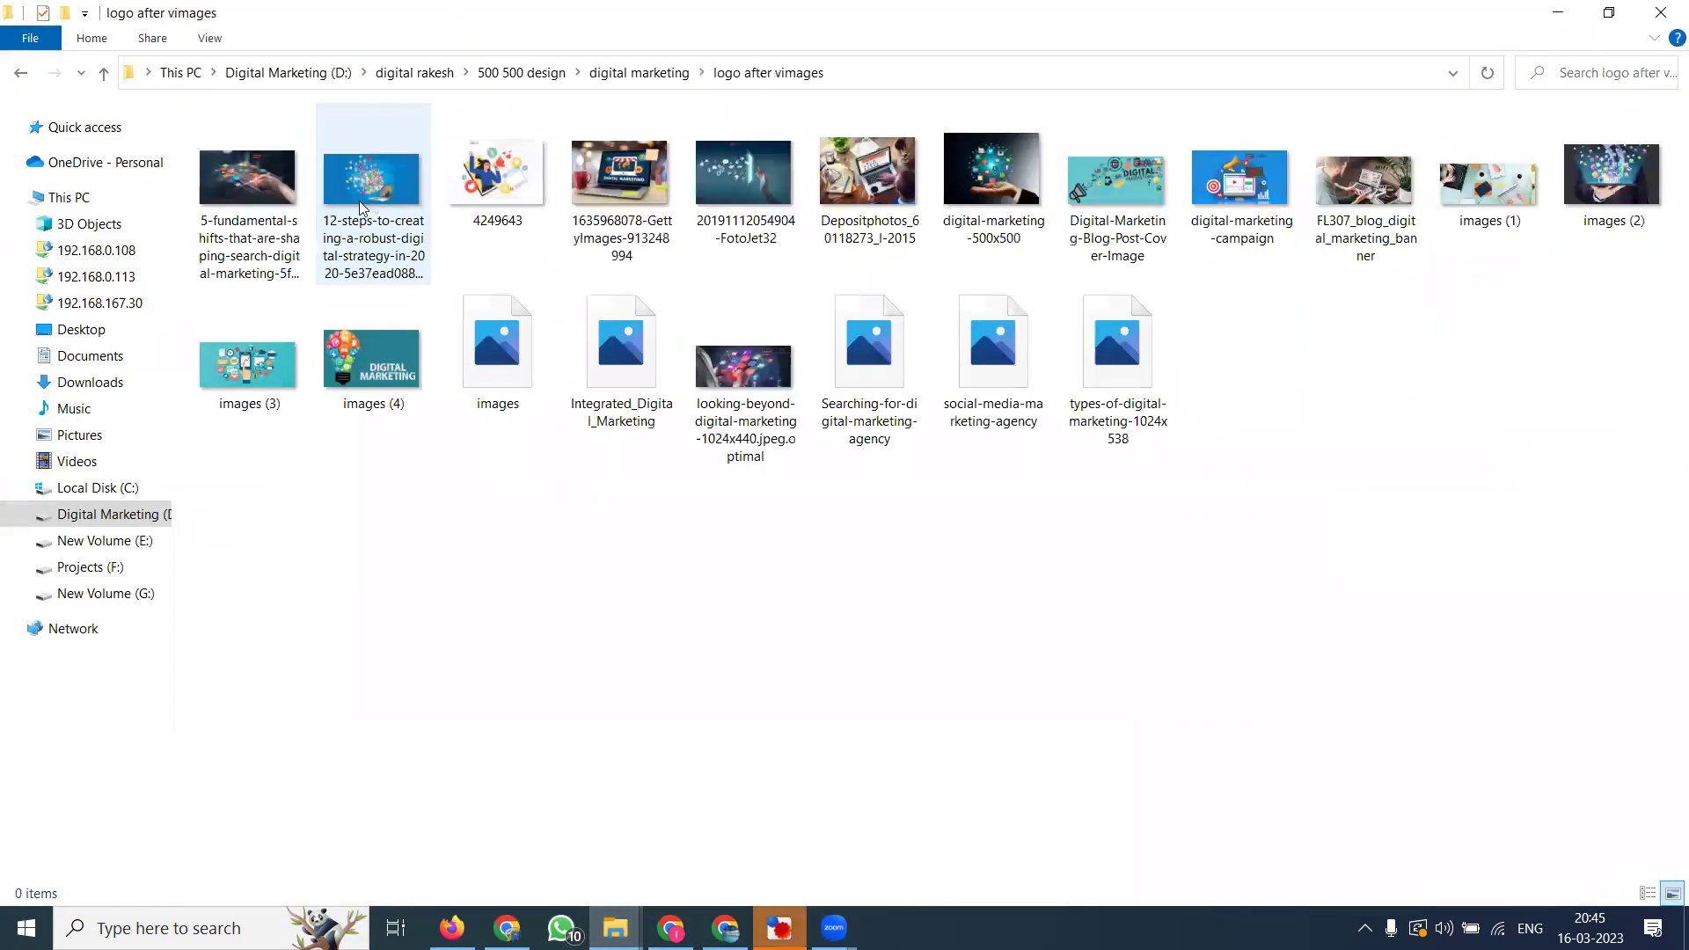
left_click(264, 201)
double_click(264, 201)
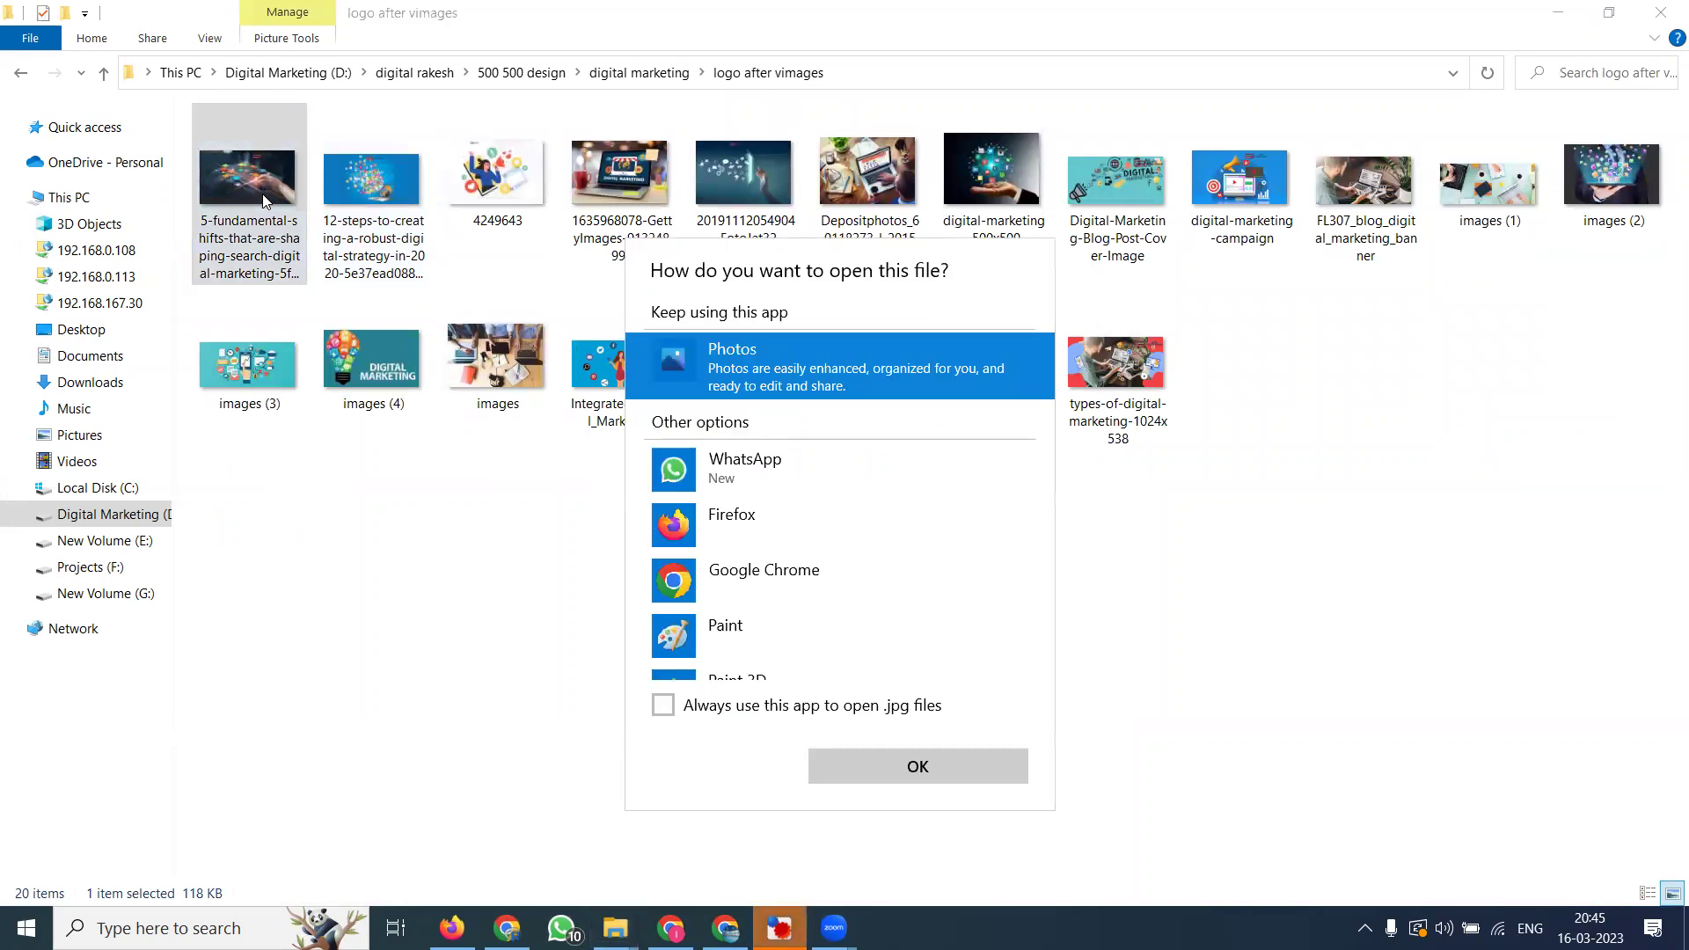
double_click(765, 387)
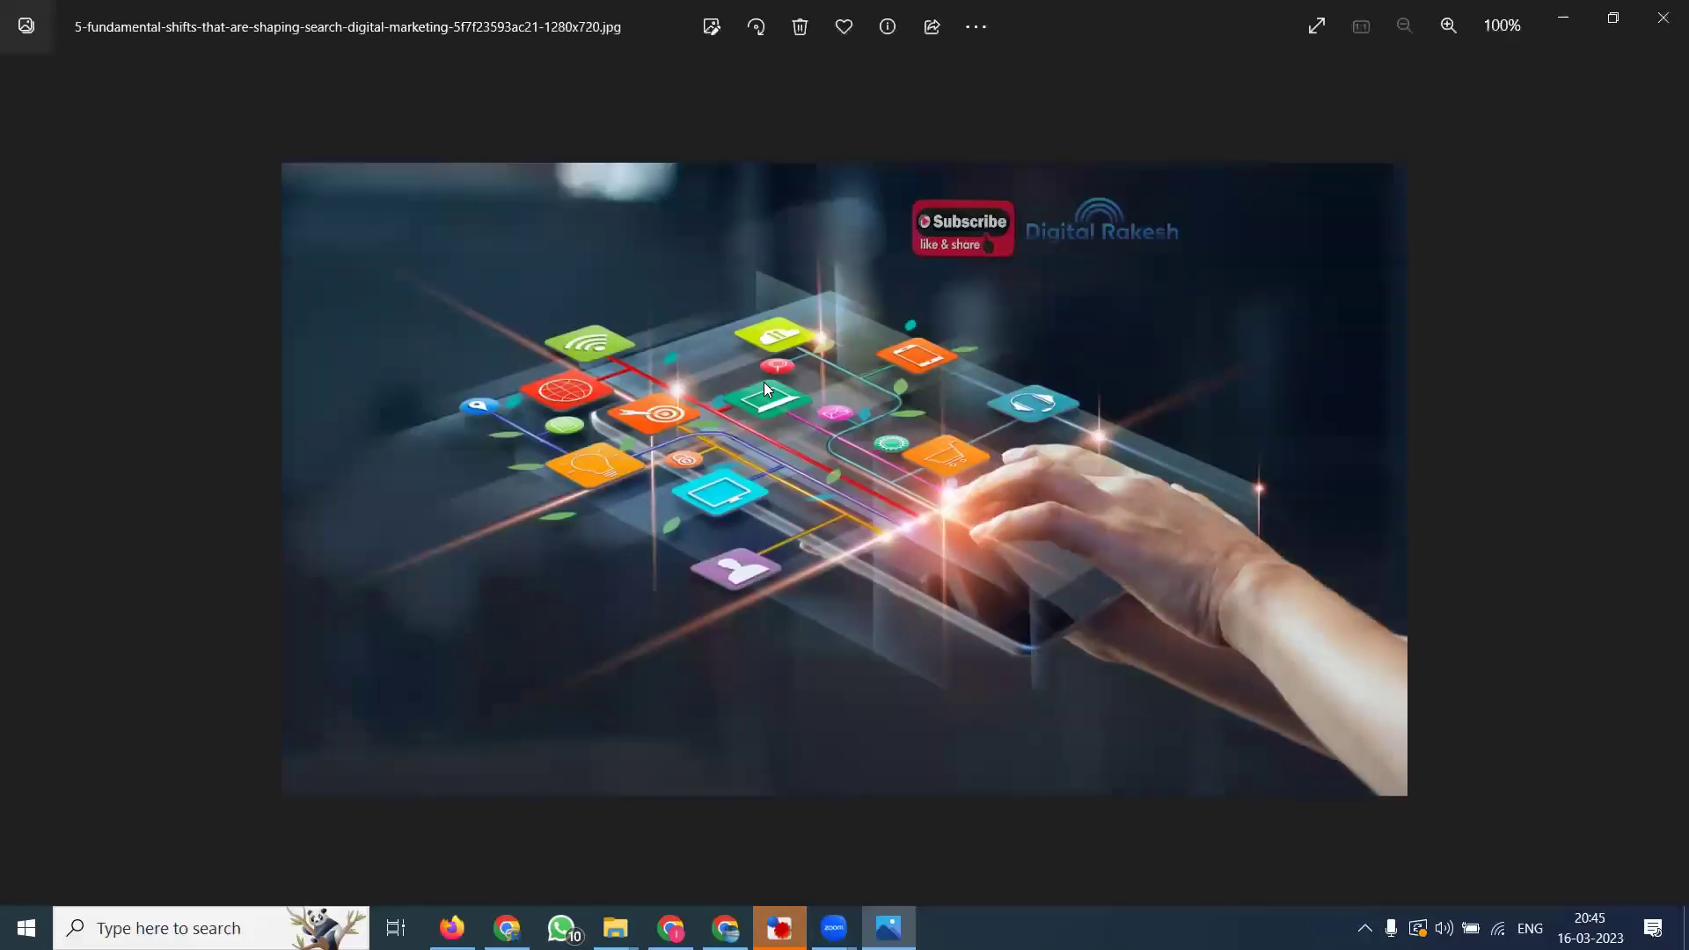
- Page through the converted images to types-of-digital-marketing-1024x538, checking the Subscribe logo at actual size
key("Right")
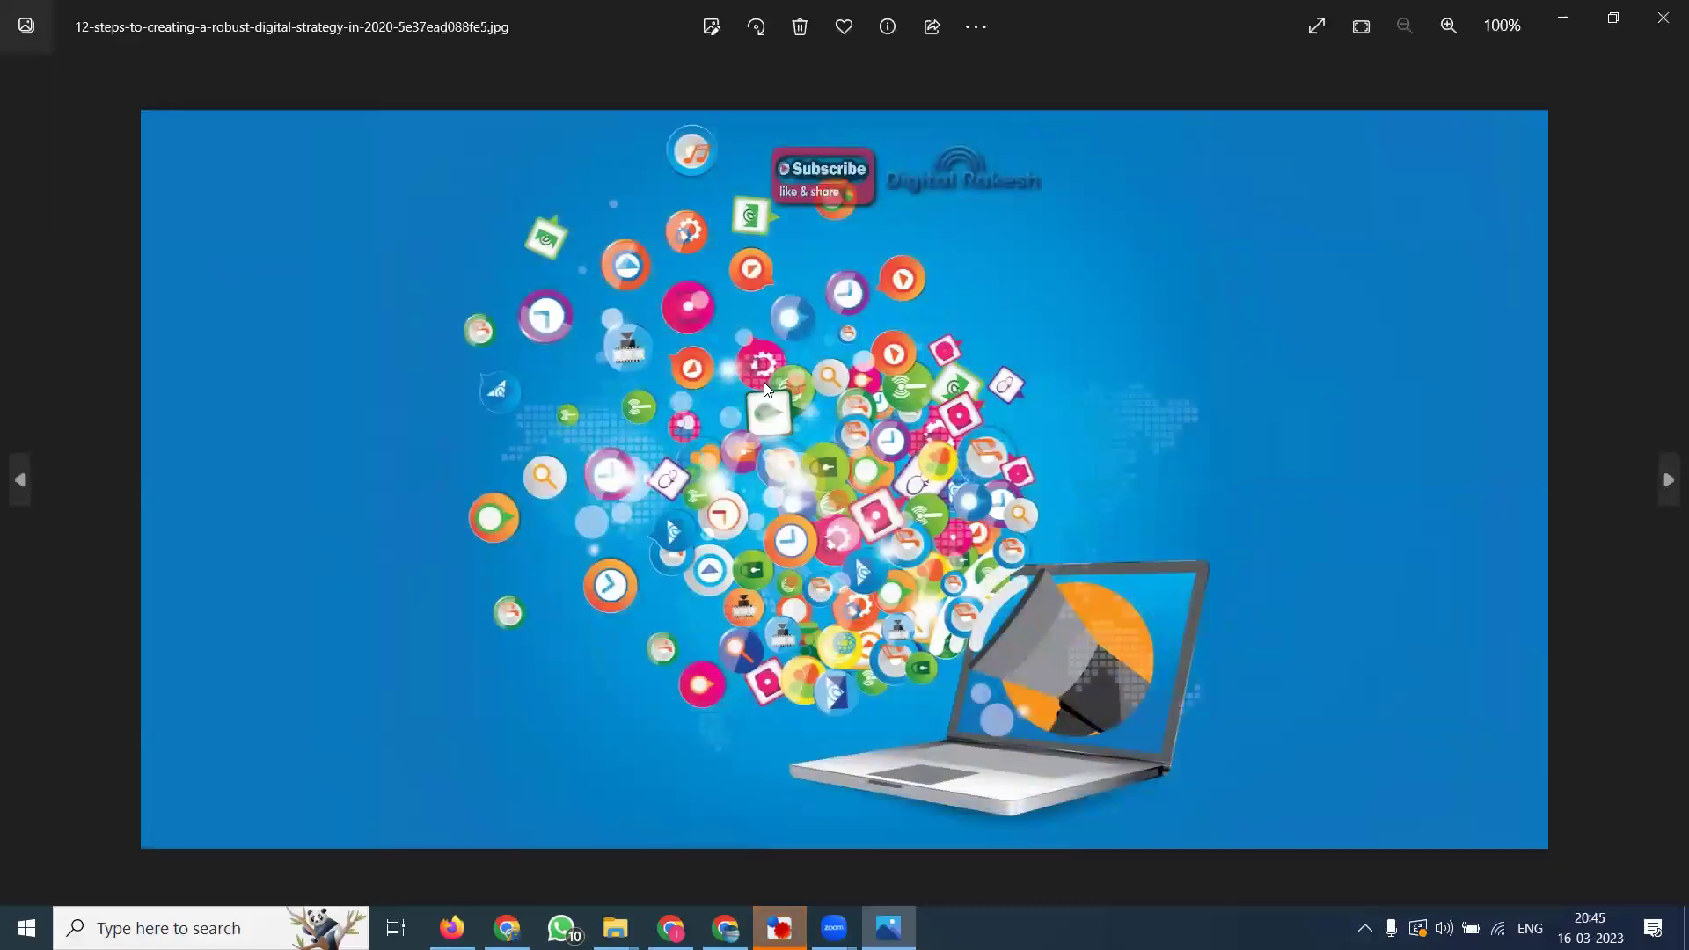
key("Right")
key("Right")
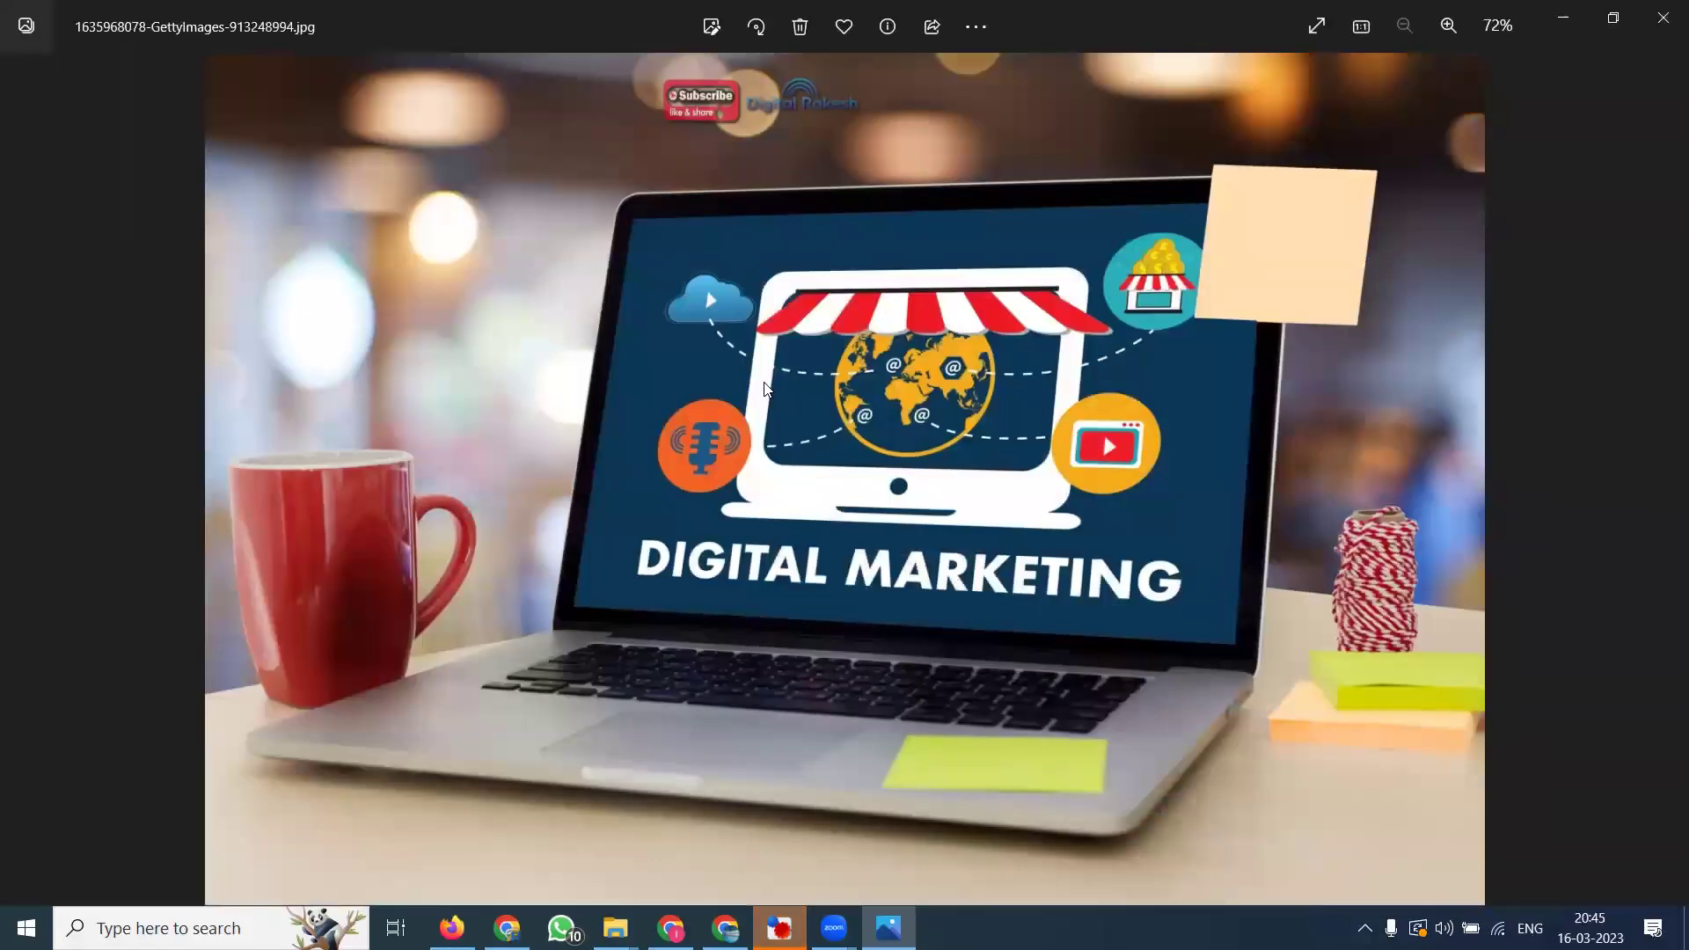
key("Right")
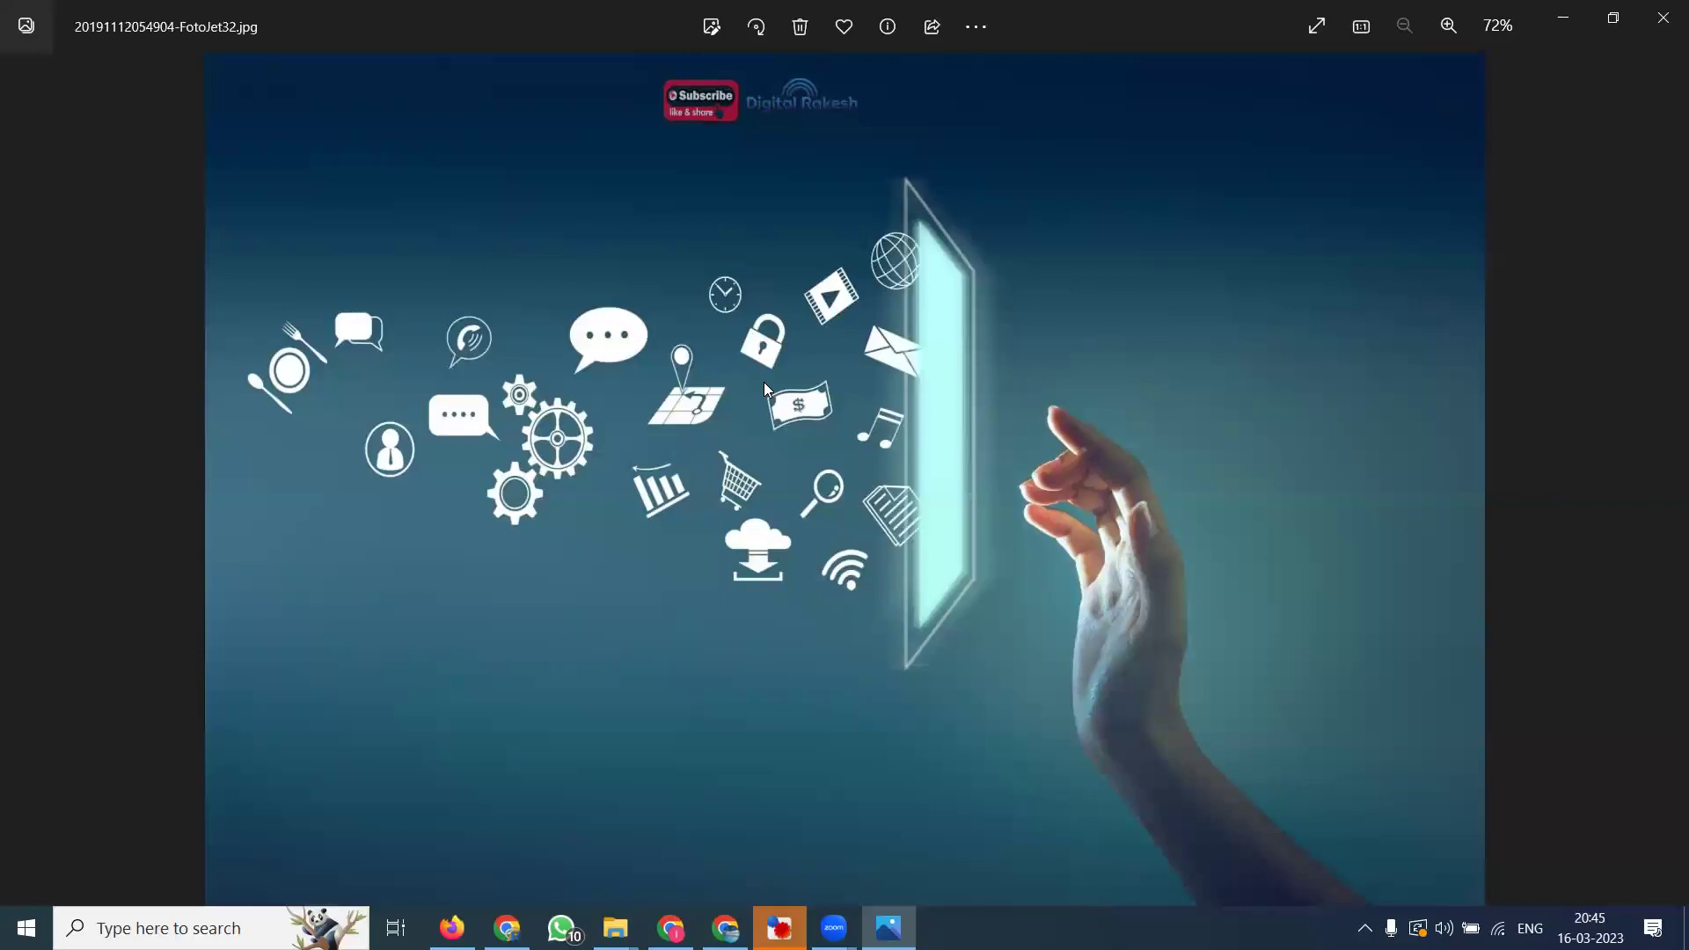
key("Right")
key("Right")
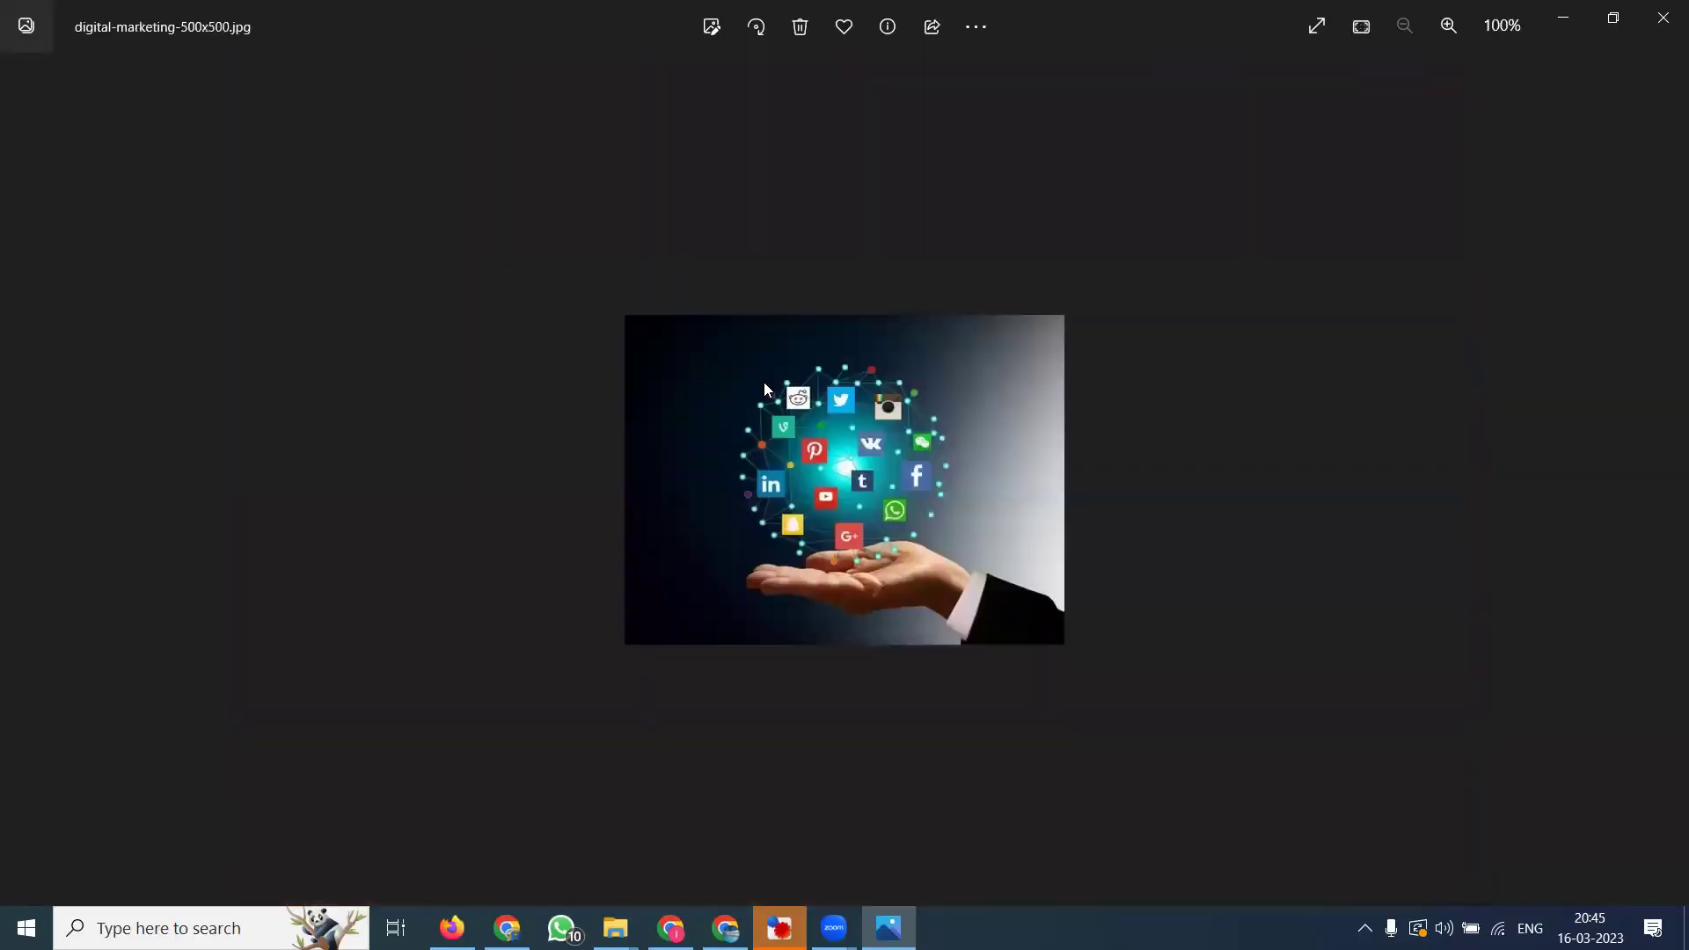
key("Right")
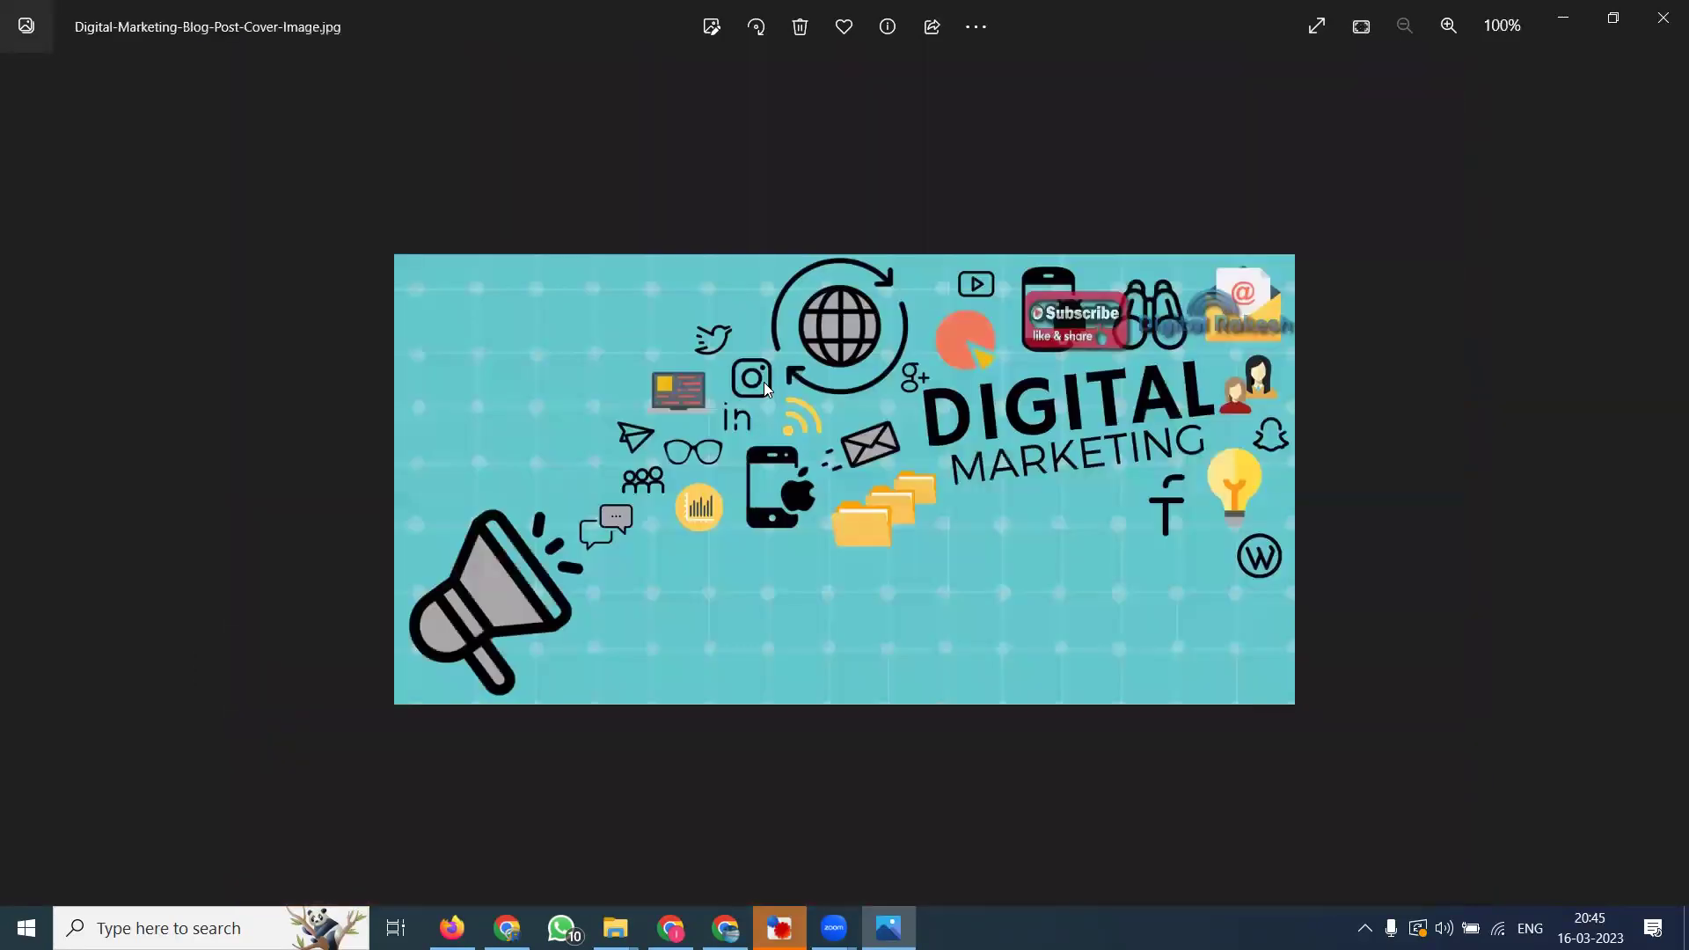
key("Right")
key("Right")
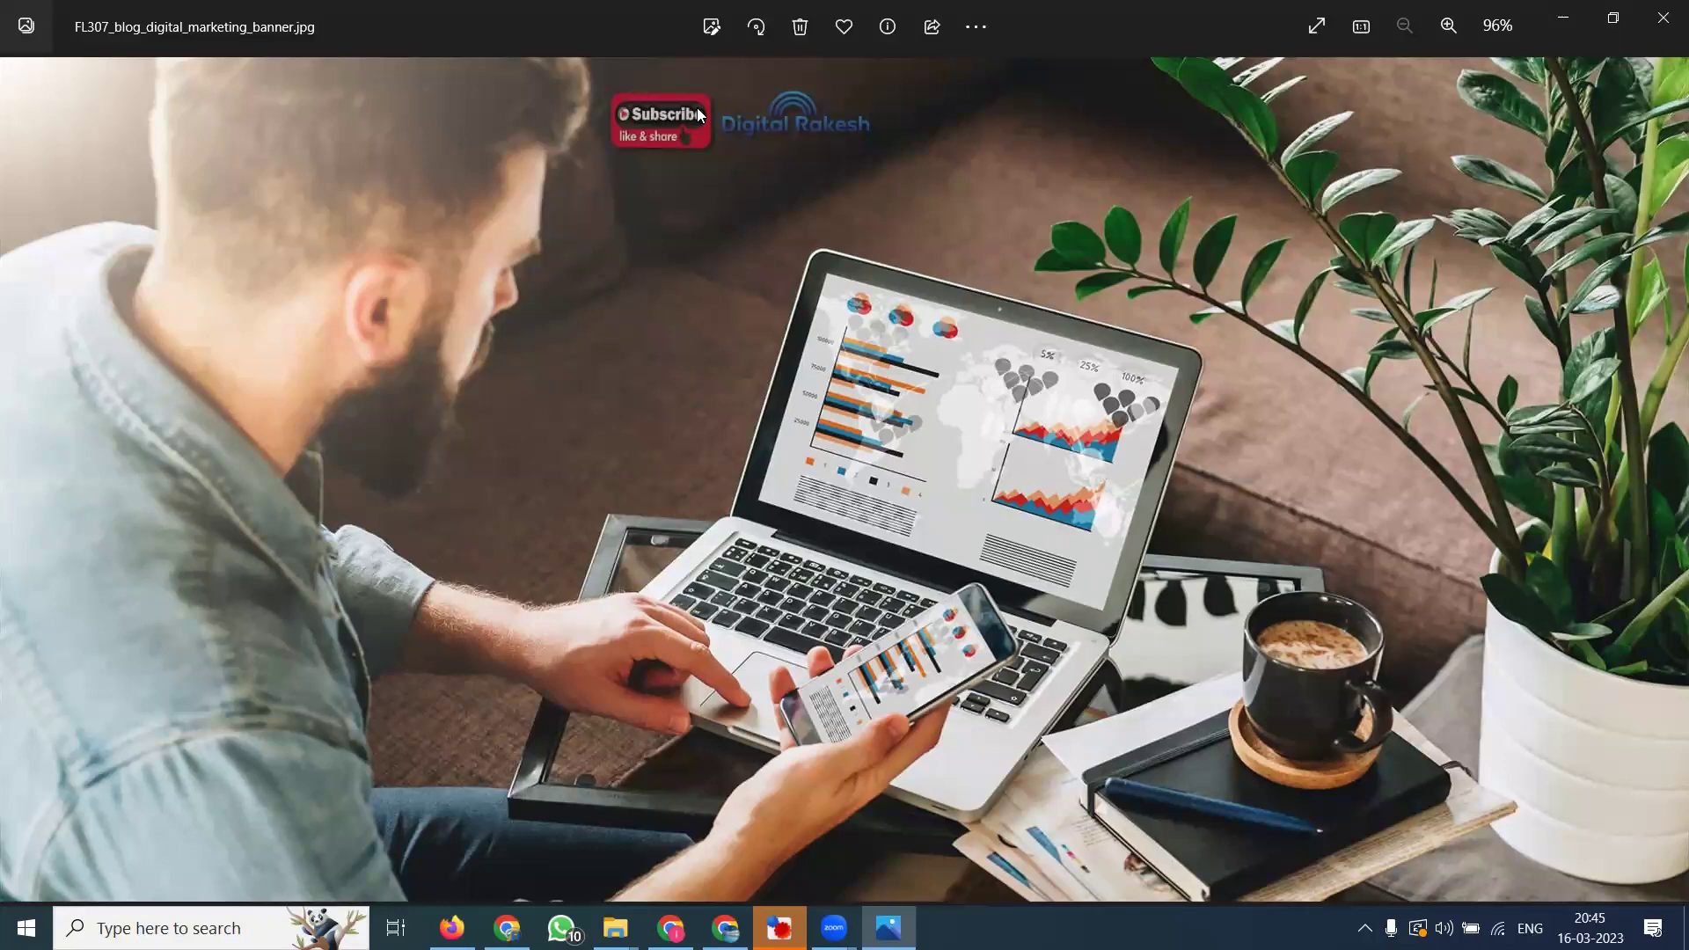
key("Right")
key("Right")
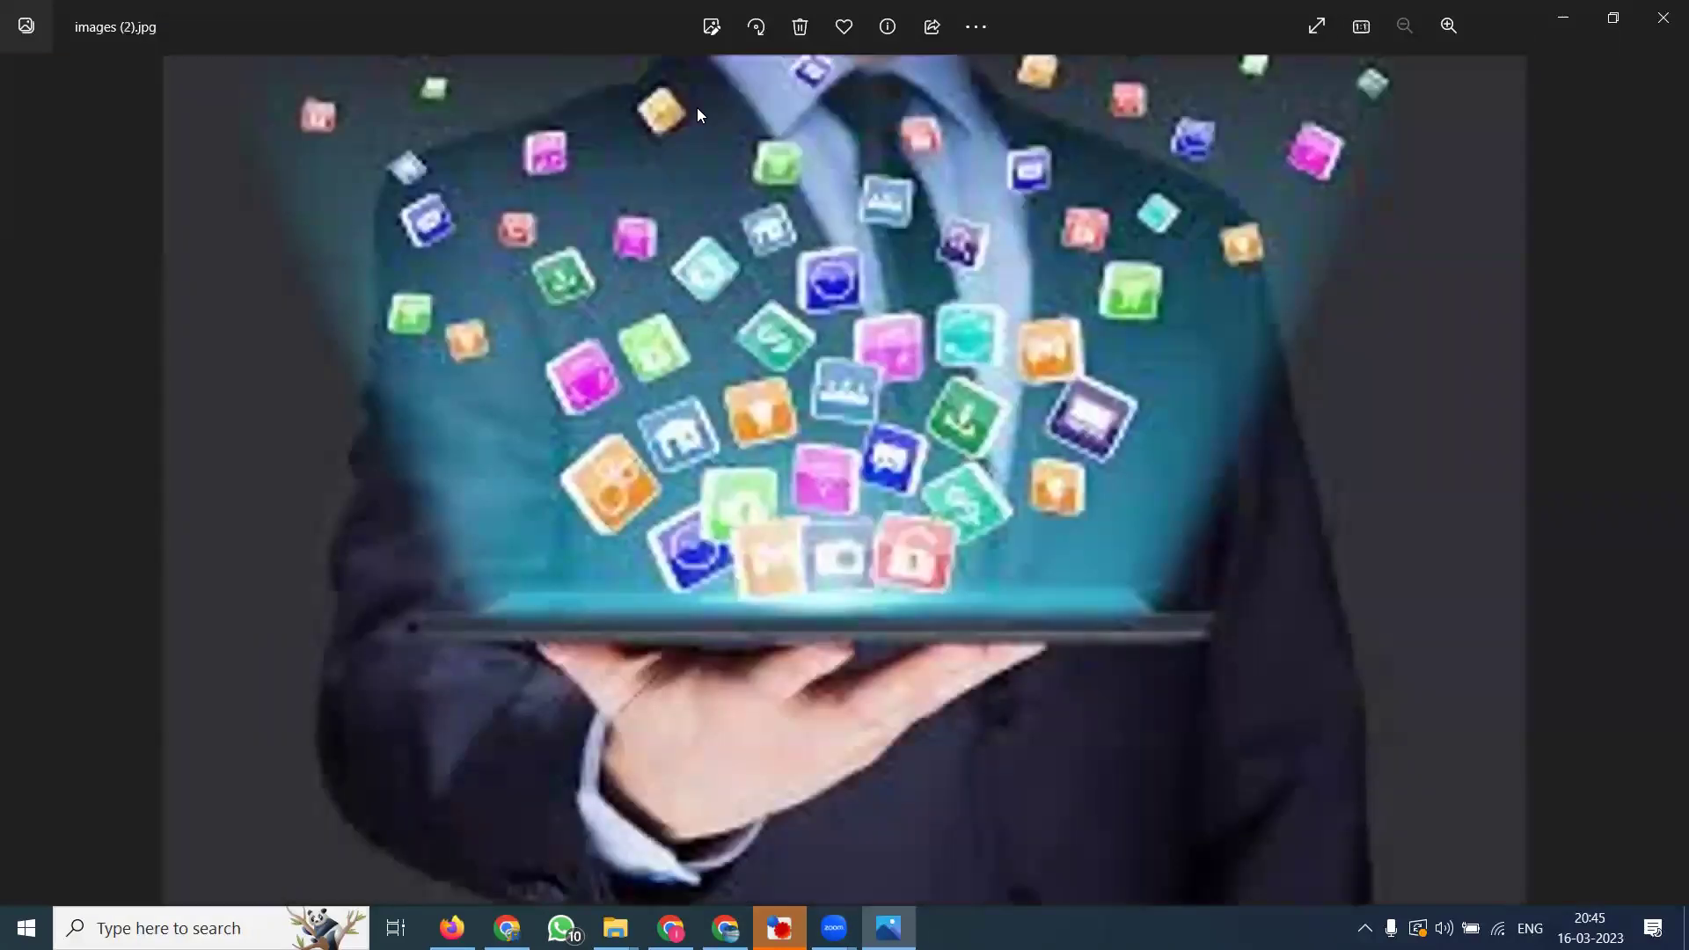
key("Right")
key("Right")
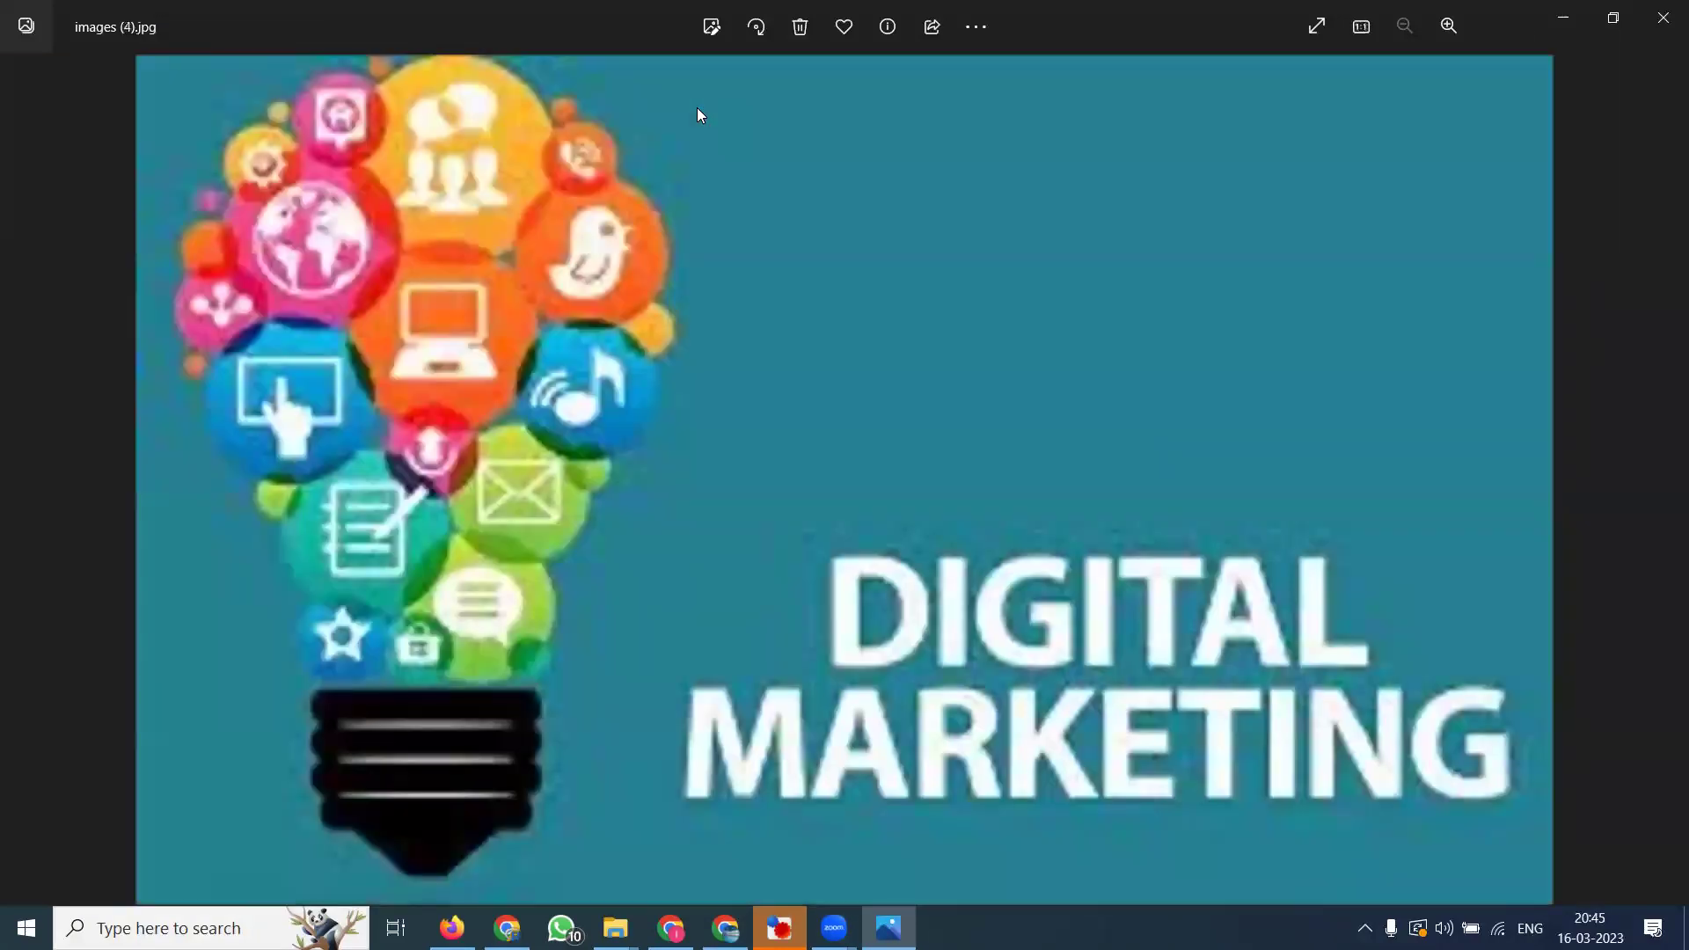
key("Right")
key("Right")
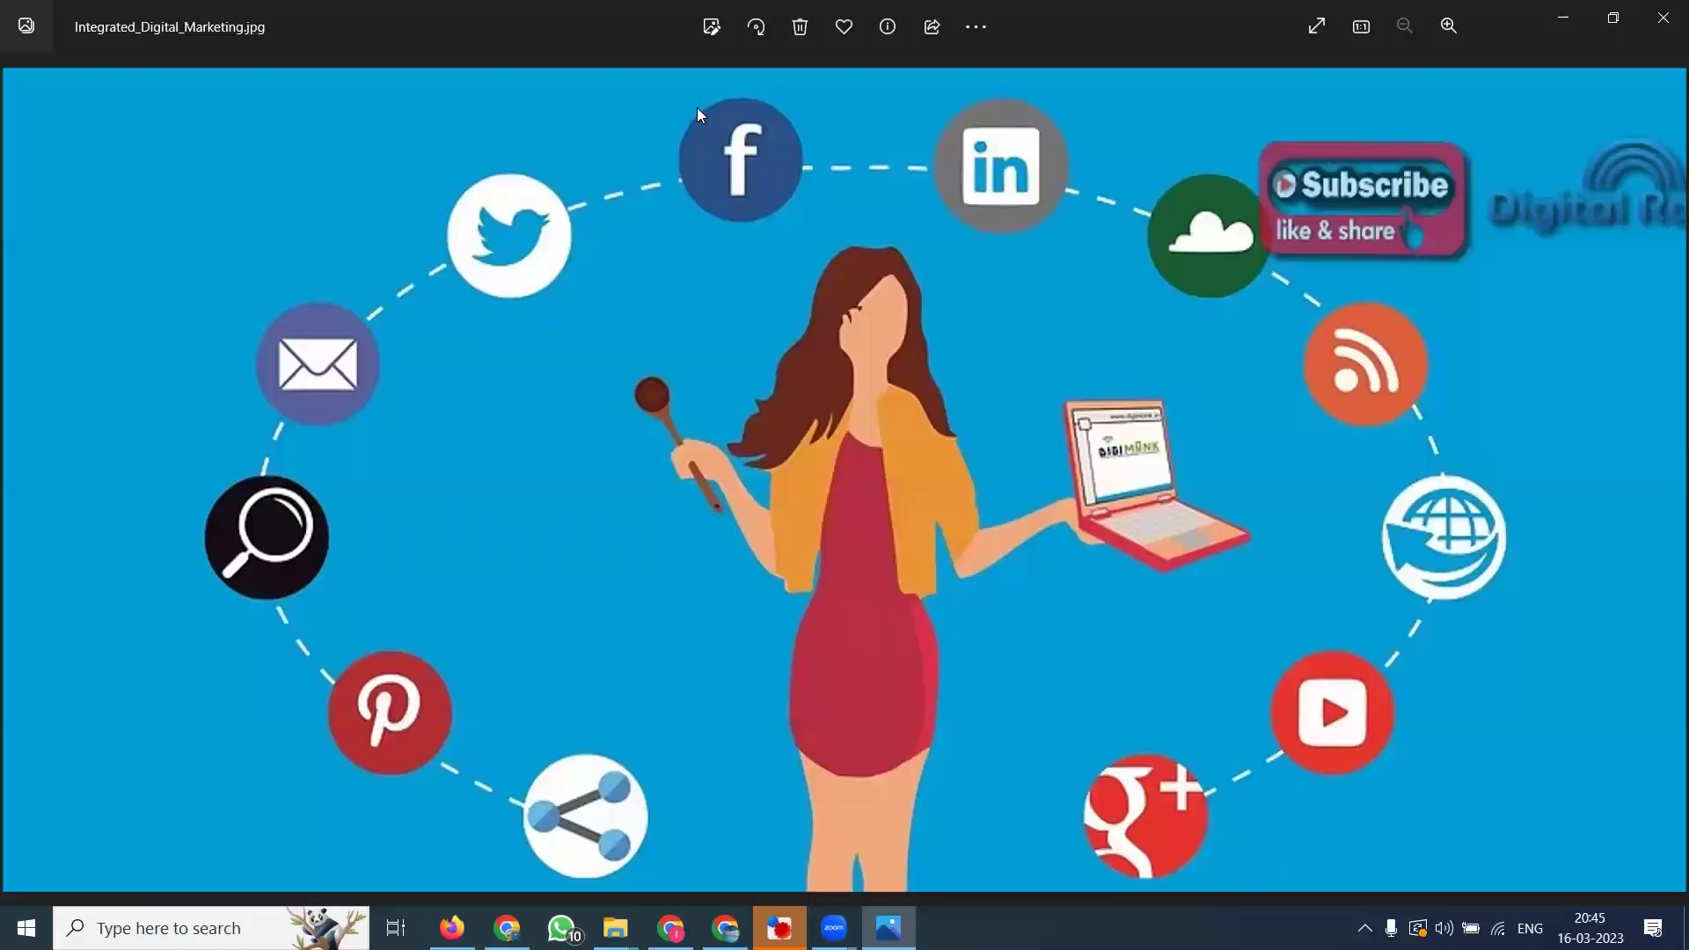
key("Left")
key("Right")
key("Right")
key("ctrl+1")
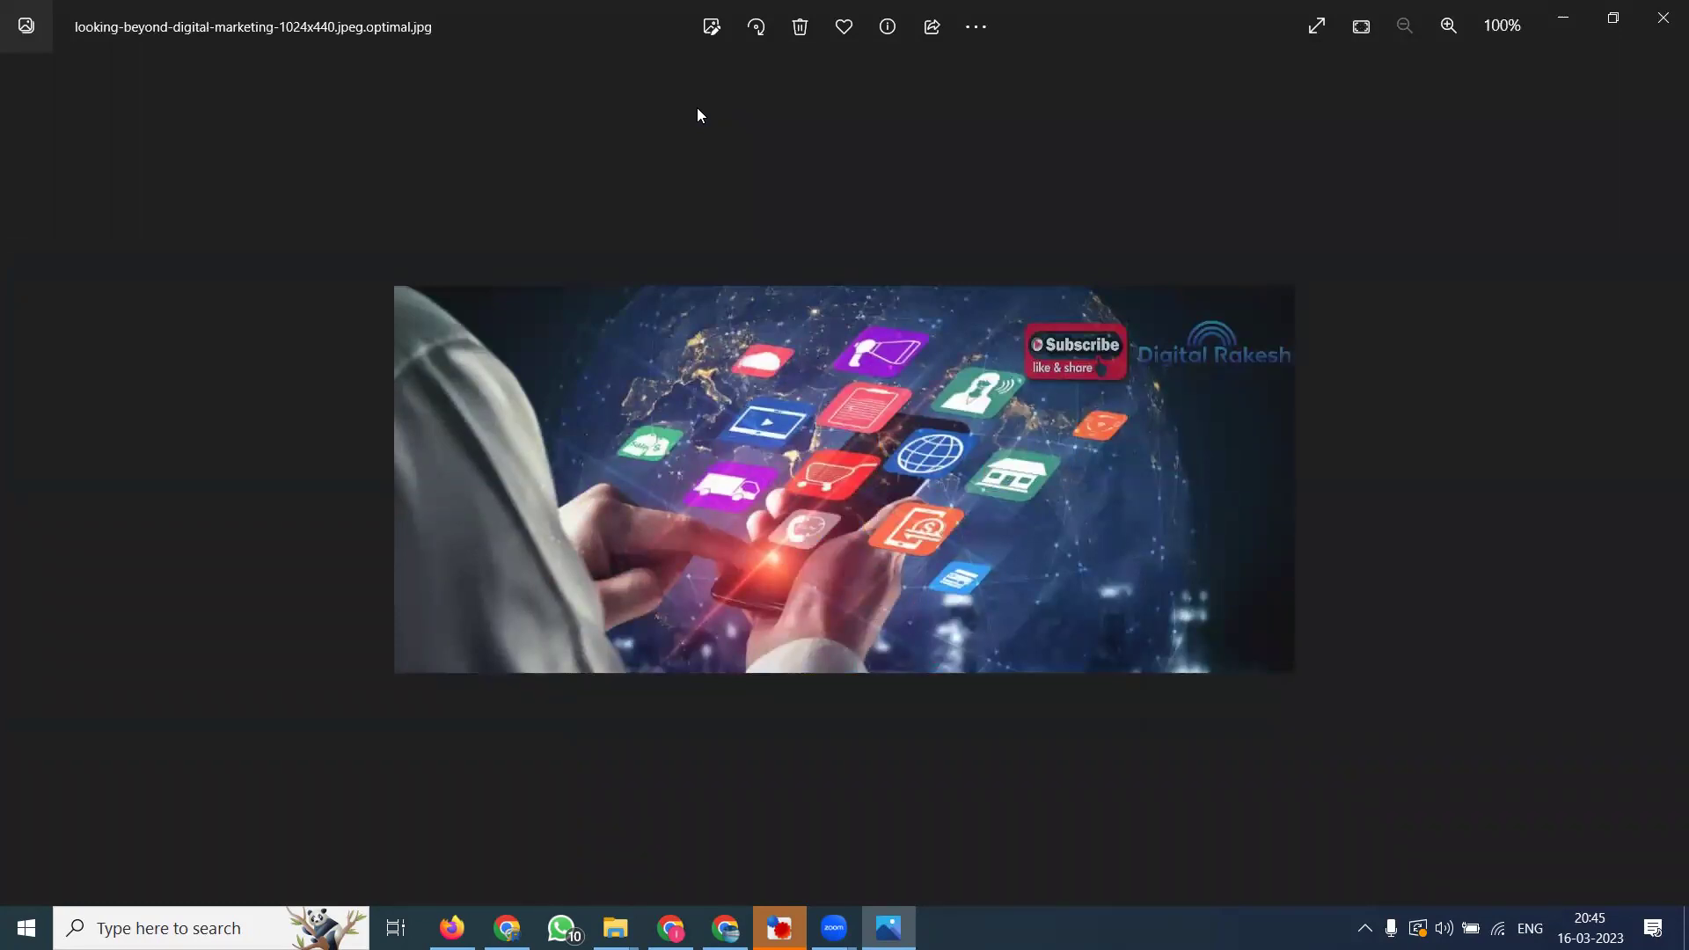
key("Right")
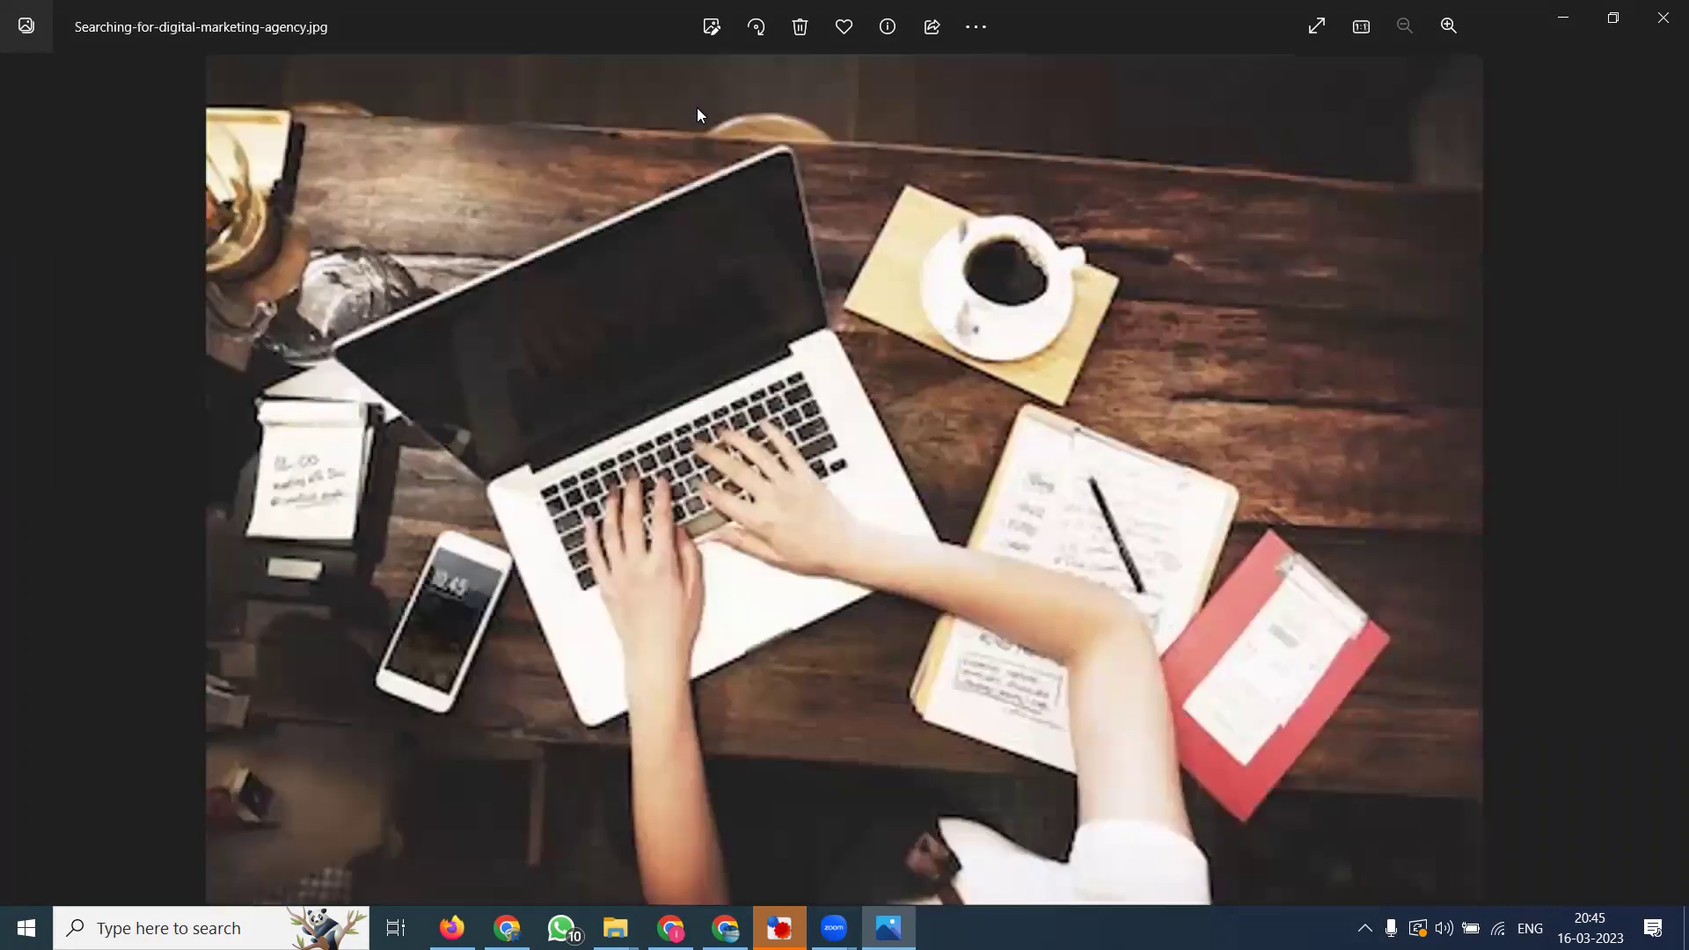
key("Right")
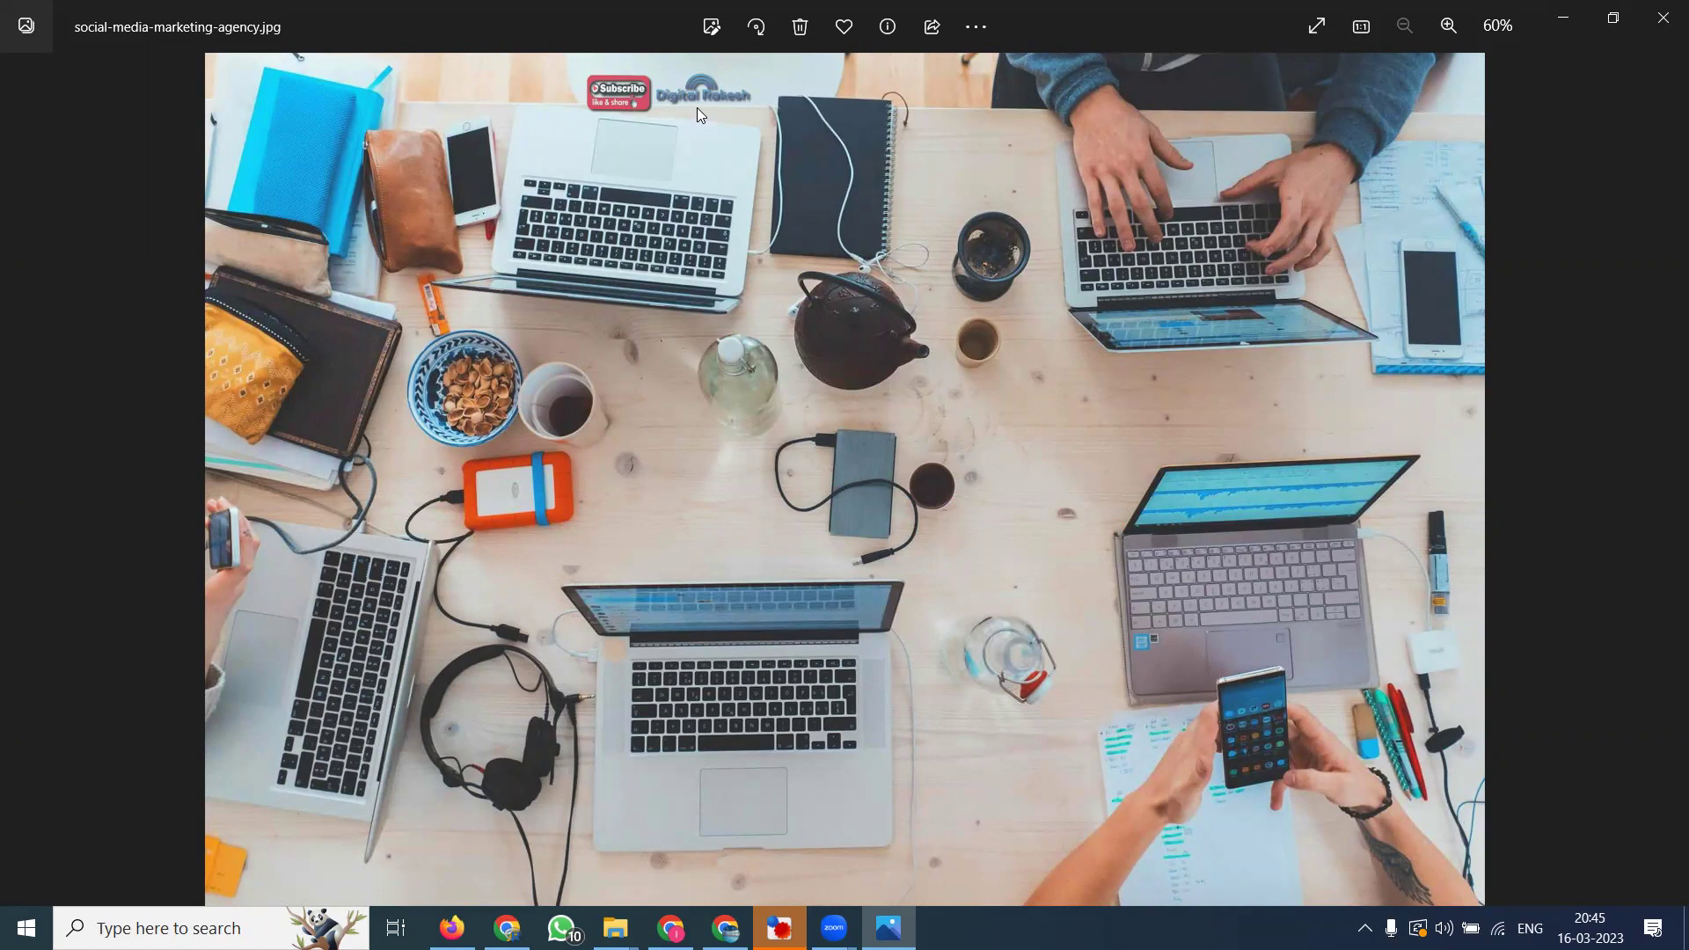
key("Right")
key("ctrl+1")
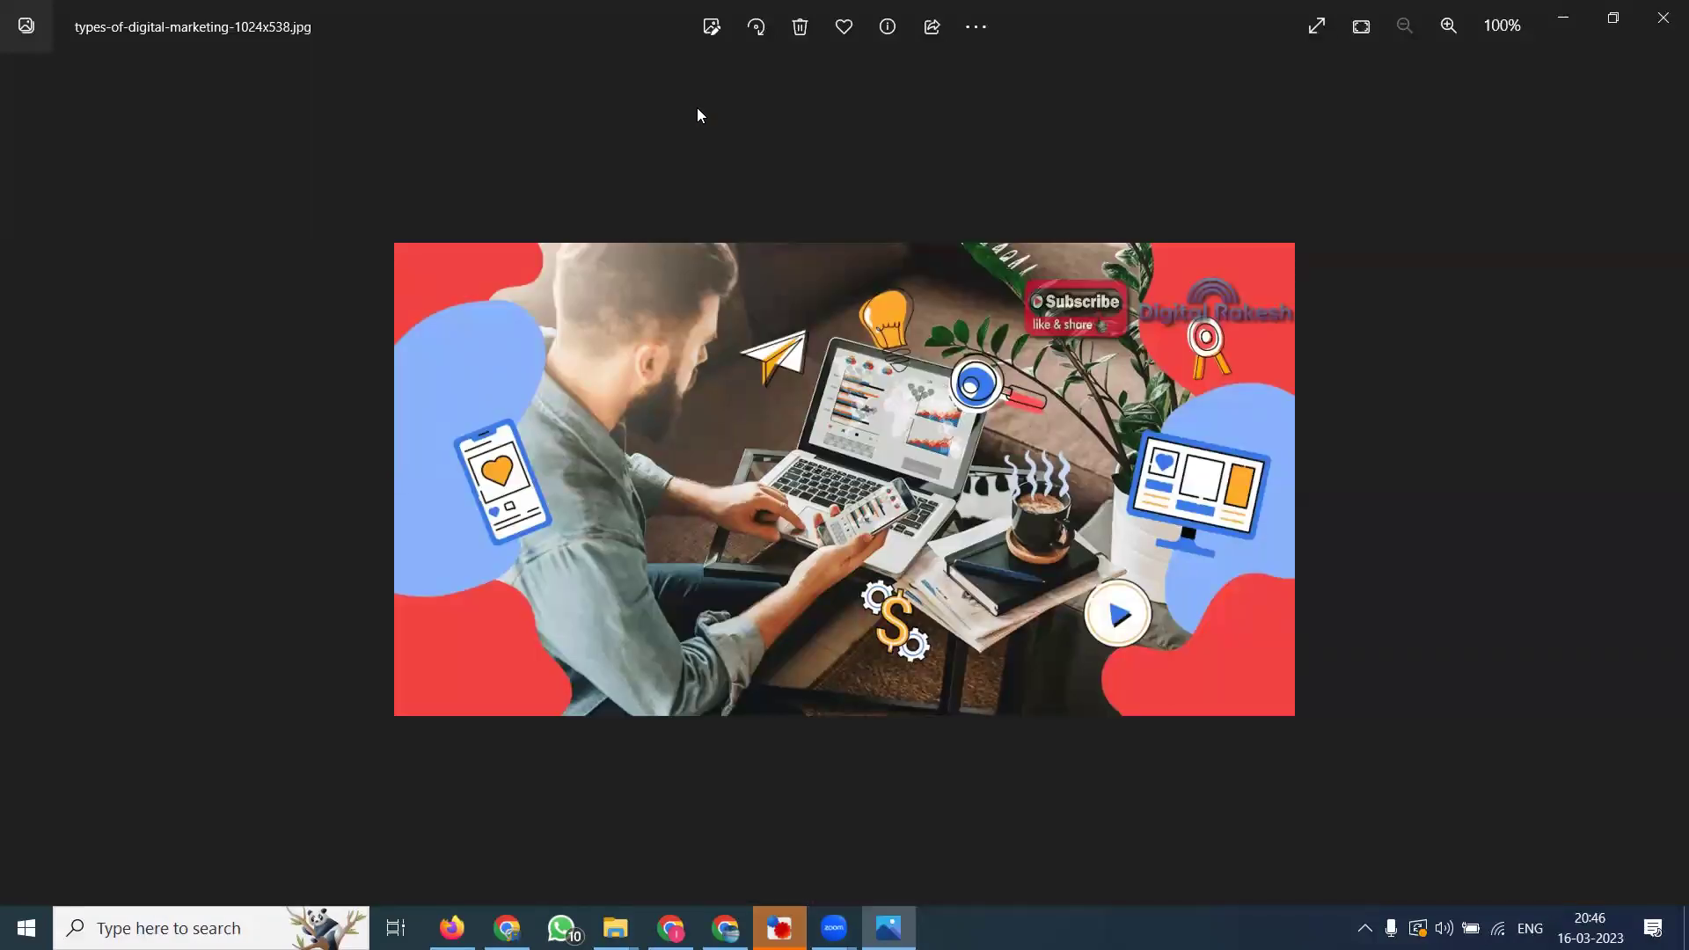
- Zoom types-of-digital-marketing-1024x538.jpg to about 259% to inspect the Subscribe and Digital Rakesh logos
key("ctrl+plus")
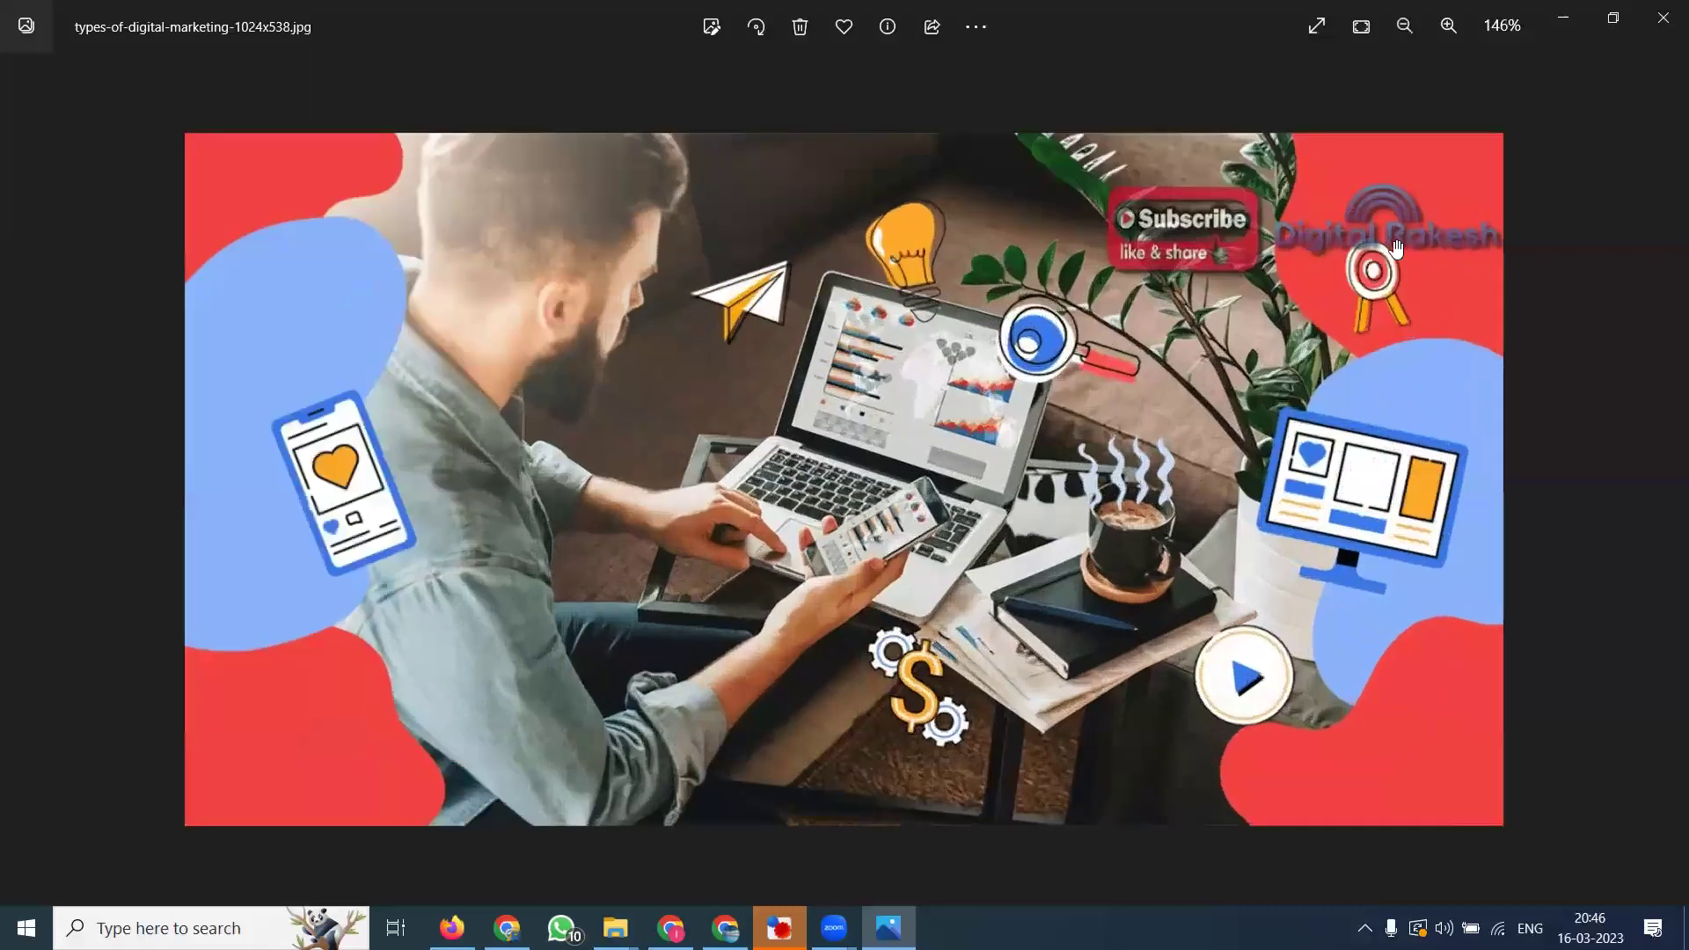
scroll(1355, 325, "up", 3)
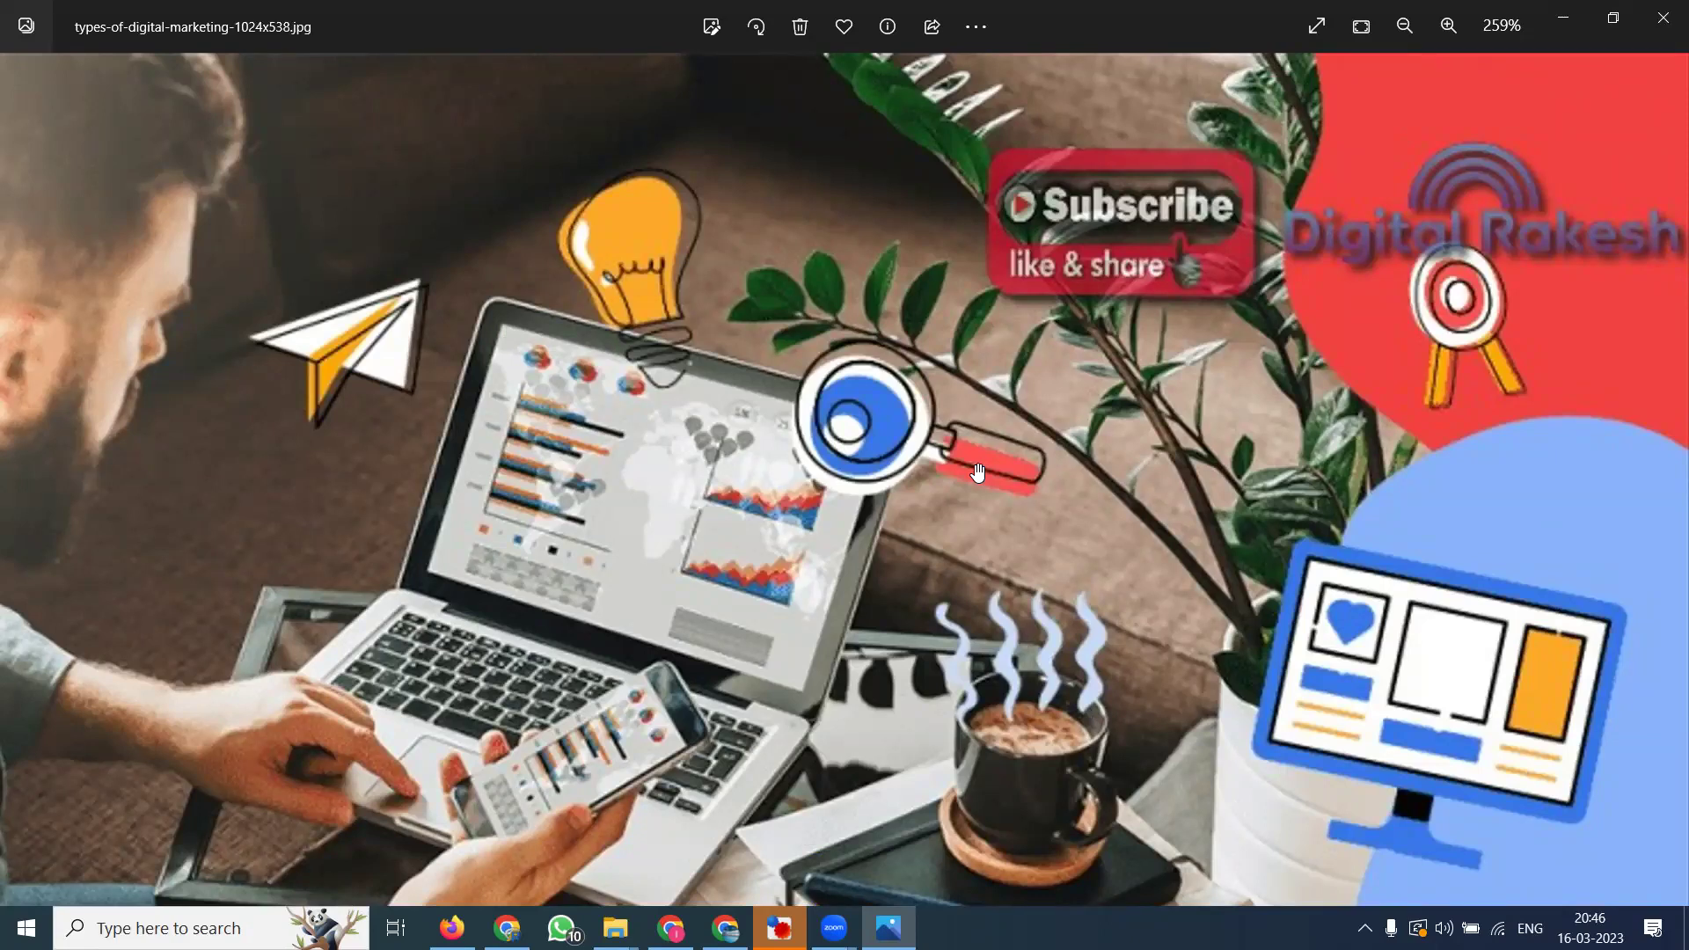
- Download the Photo Resizer 4.4 exe installer from faststone.org, then view the full Download page listing
left_click(506, 929)
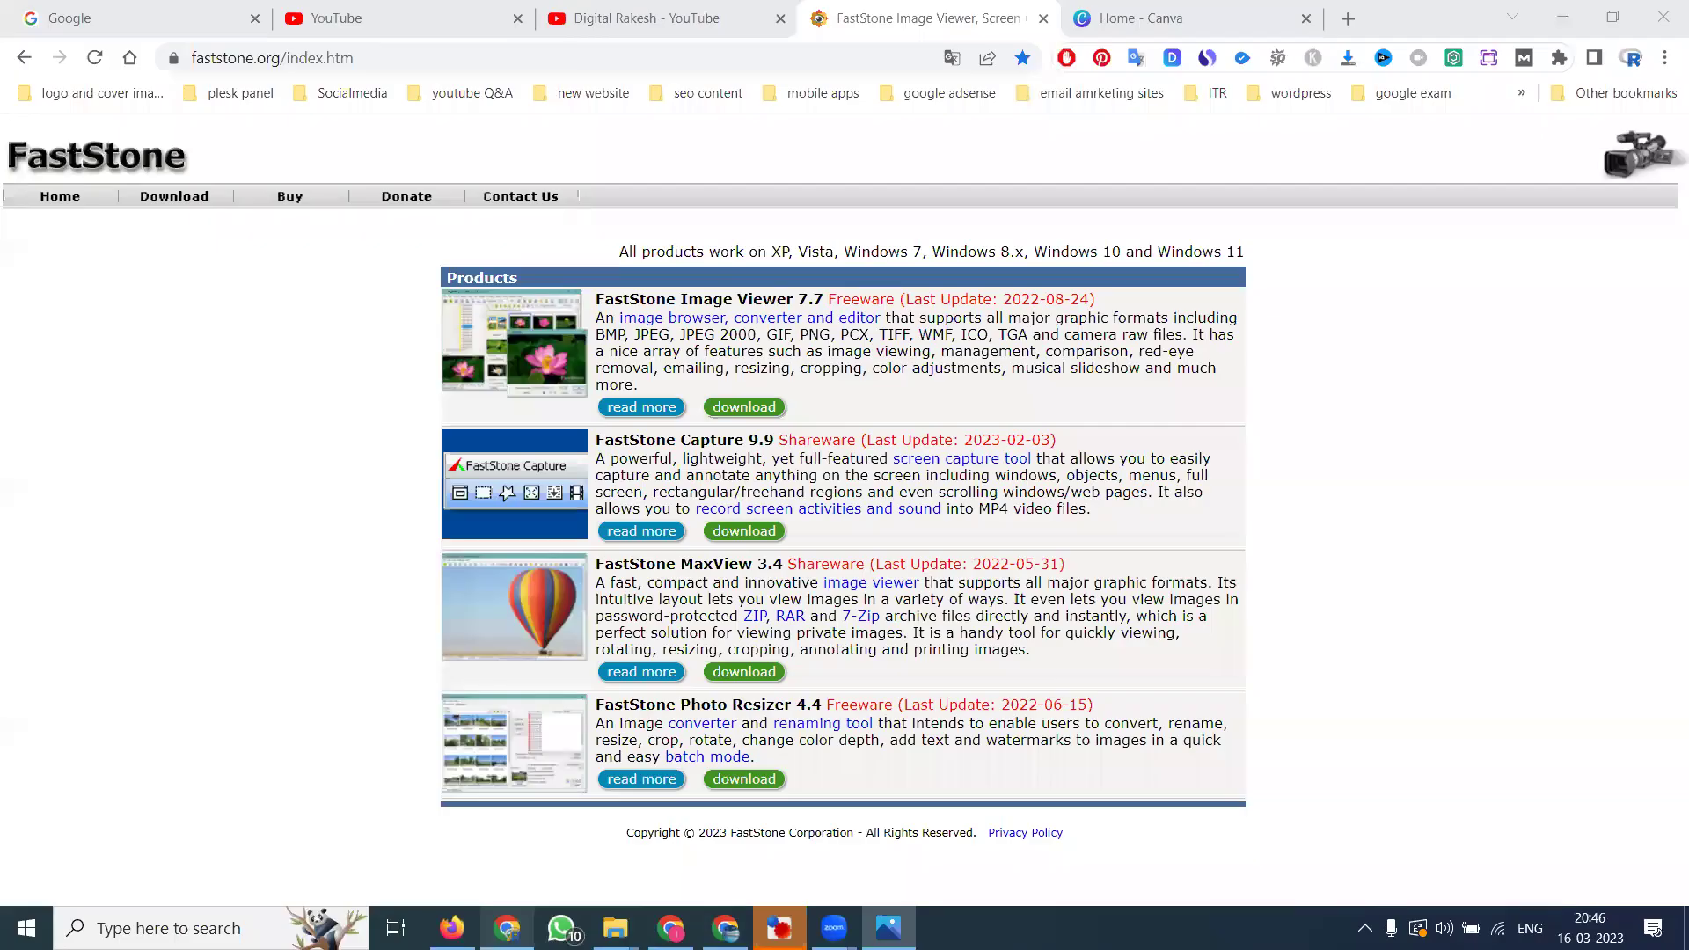
left_click(731, 781)
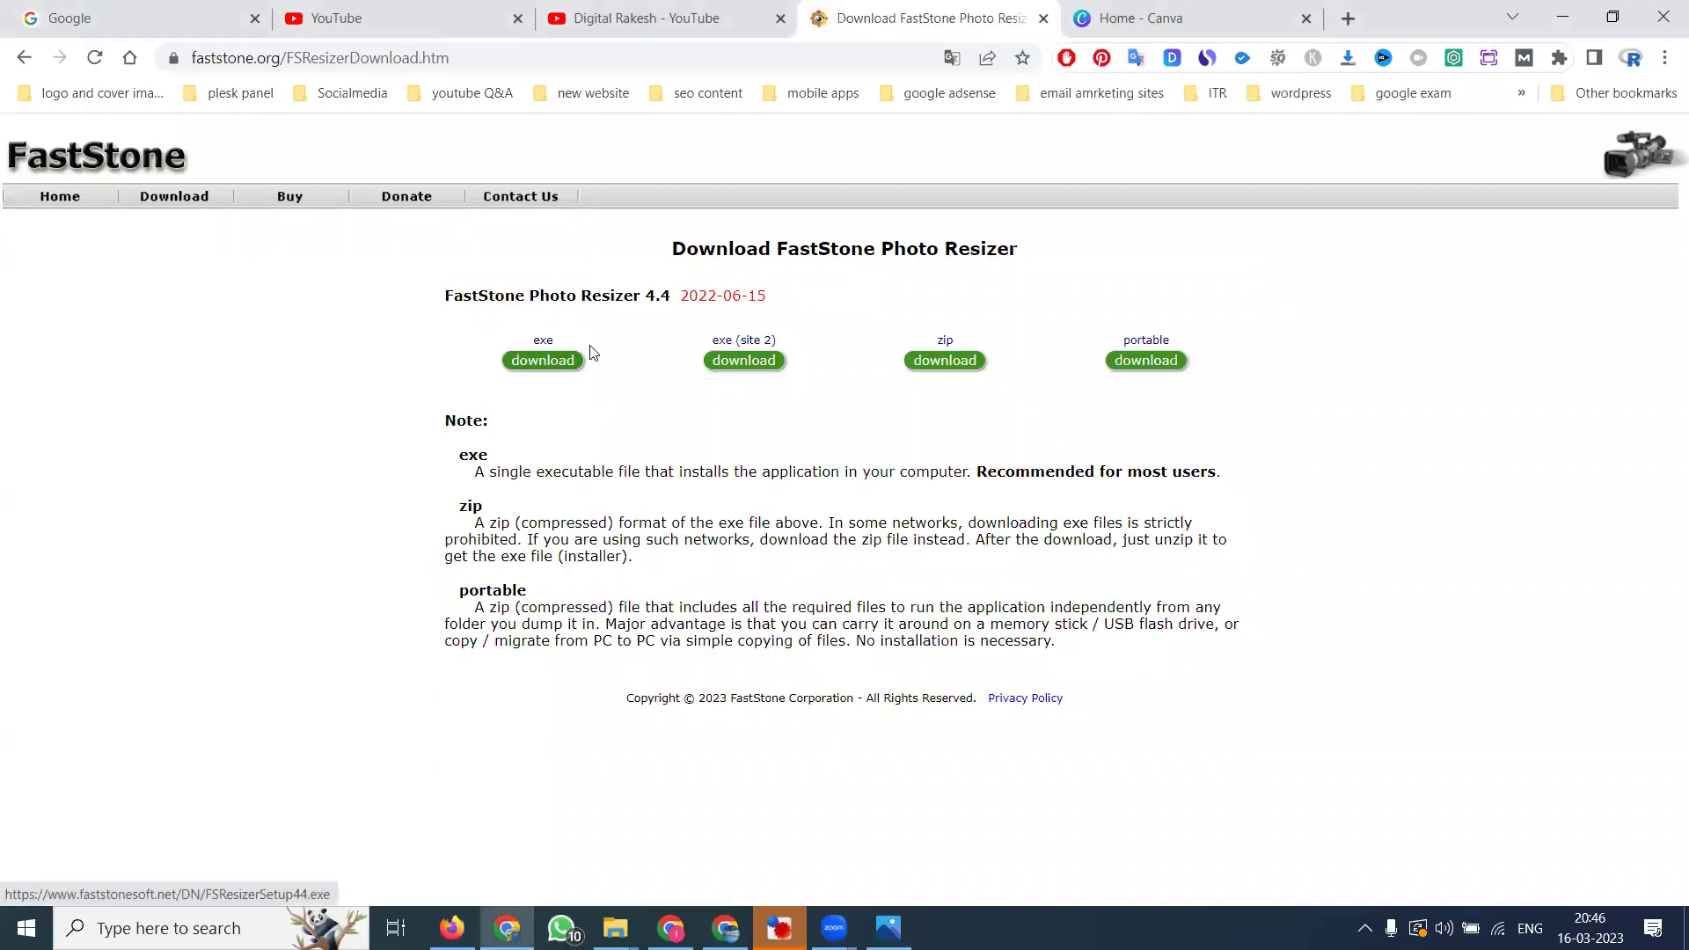
left_click(533, 364)
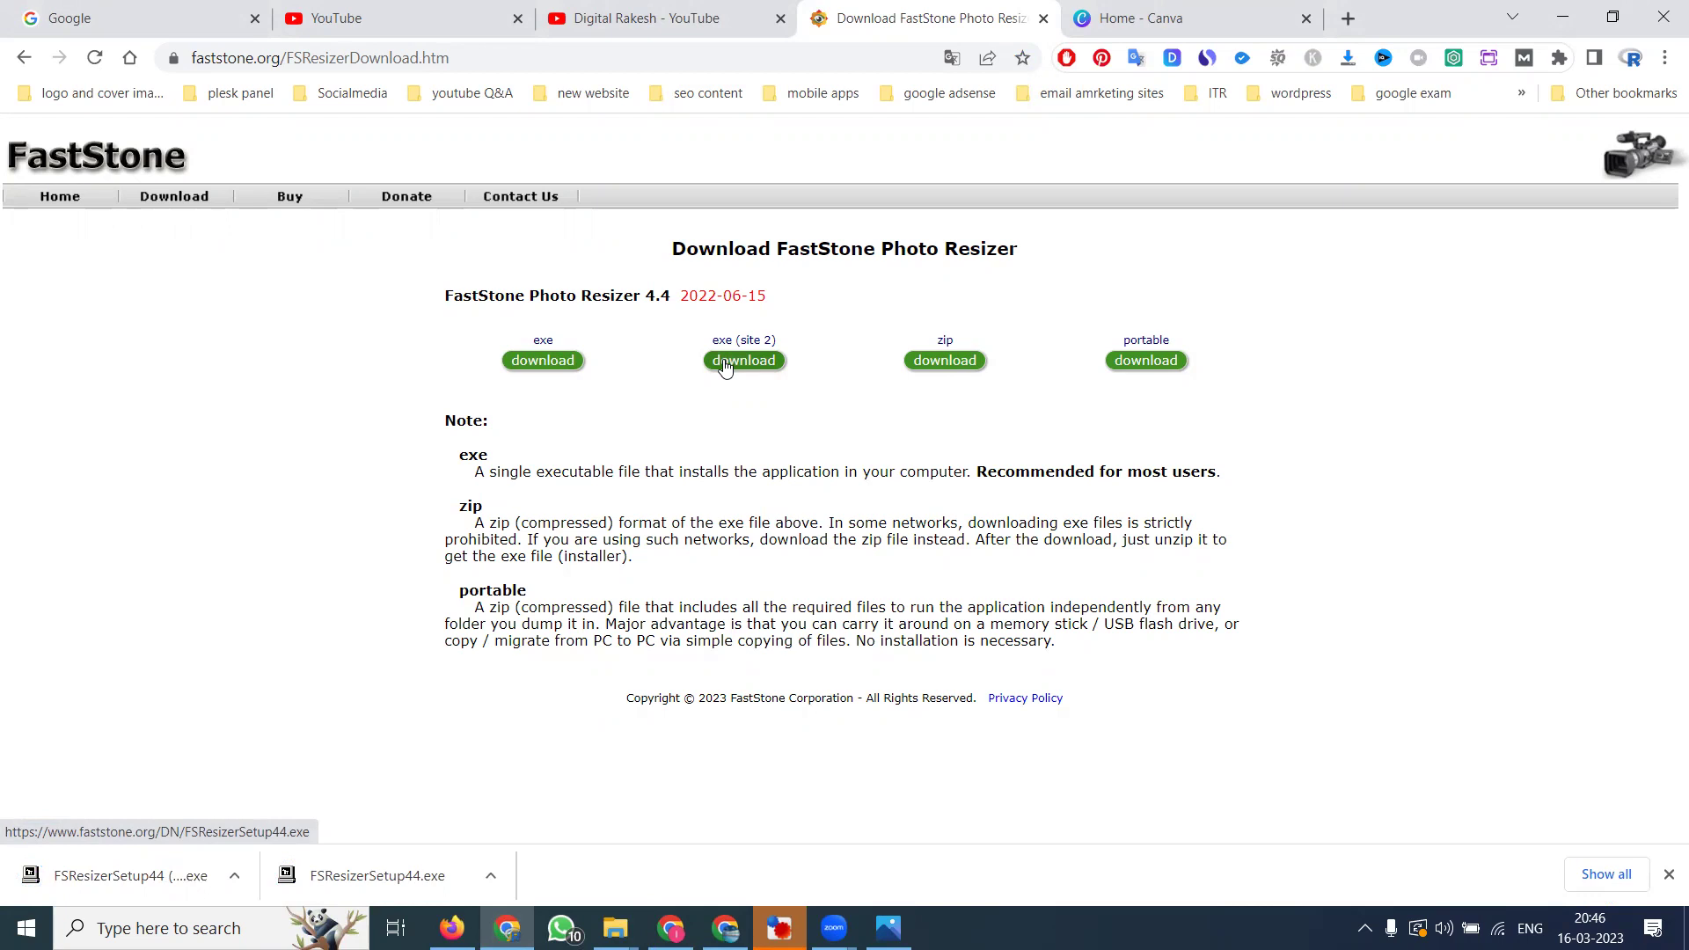
left_click(209, 198)
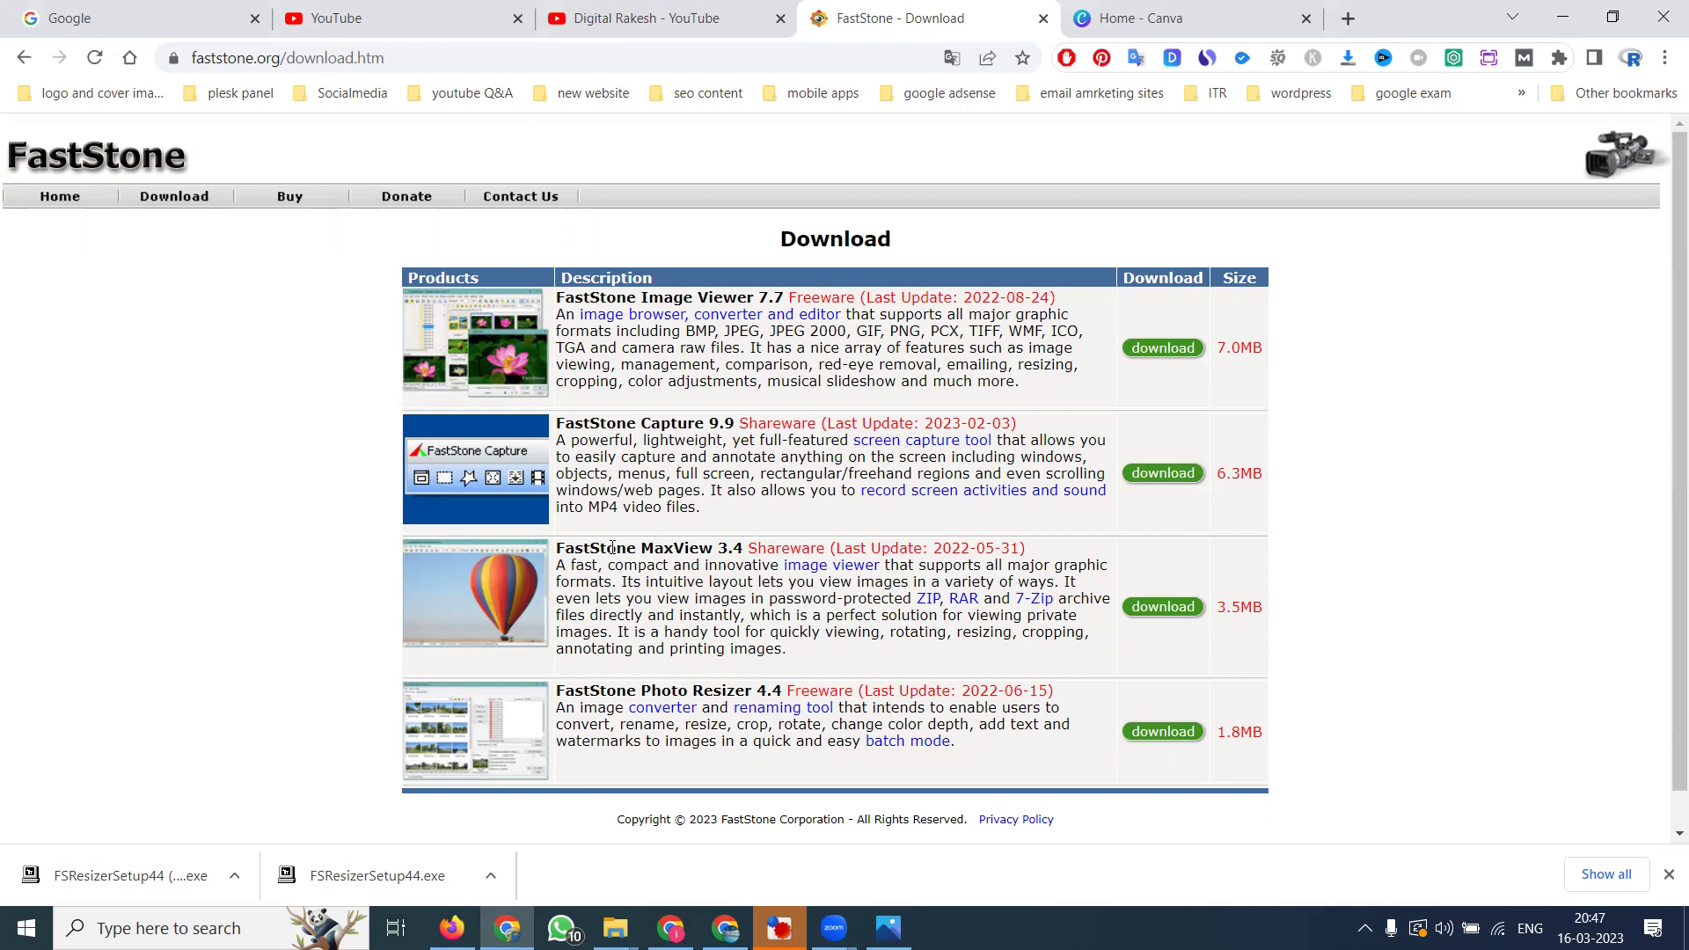
left_click(667, 9)
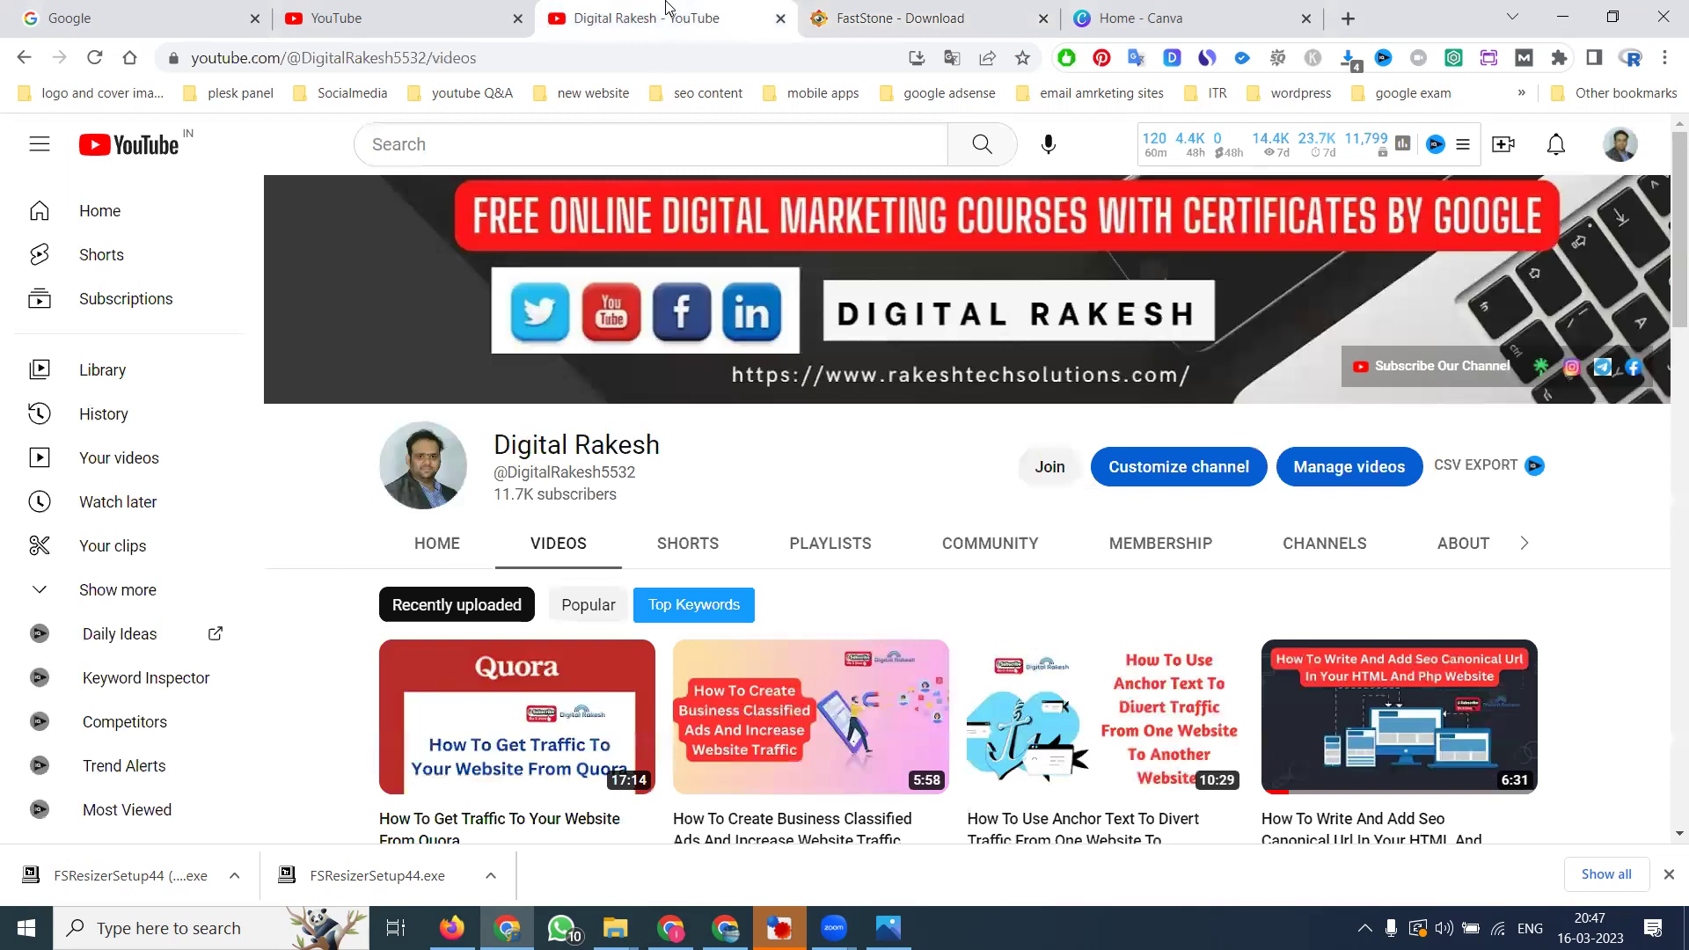